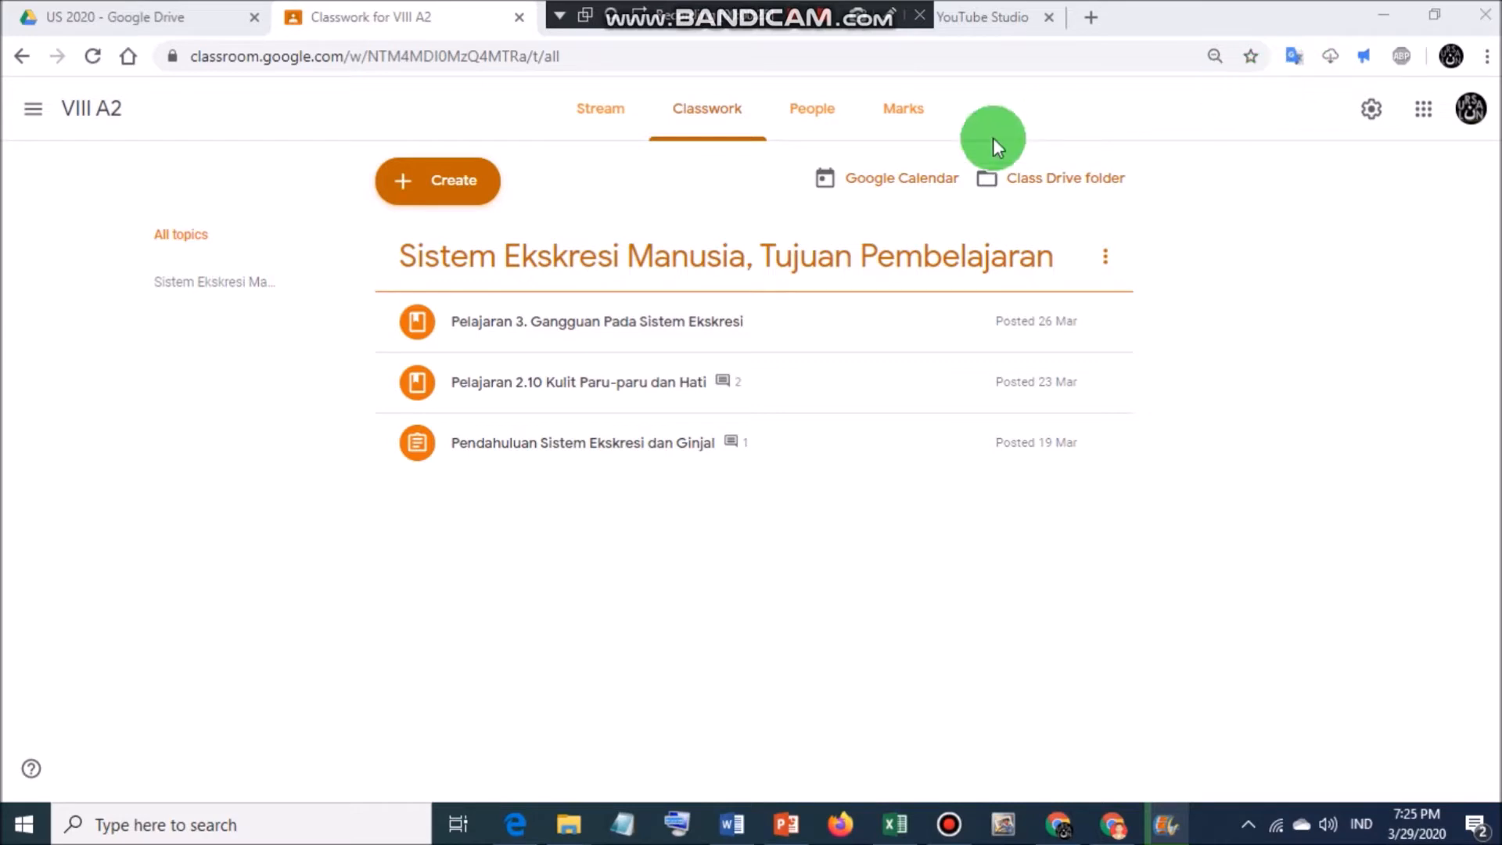
Switch Classroom to the VIII A1 class and open Google Drive in a new tab.
{"action": "left_click", "coordinate": [34, 109]}
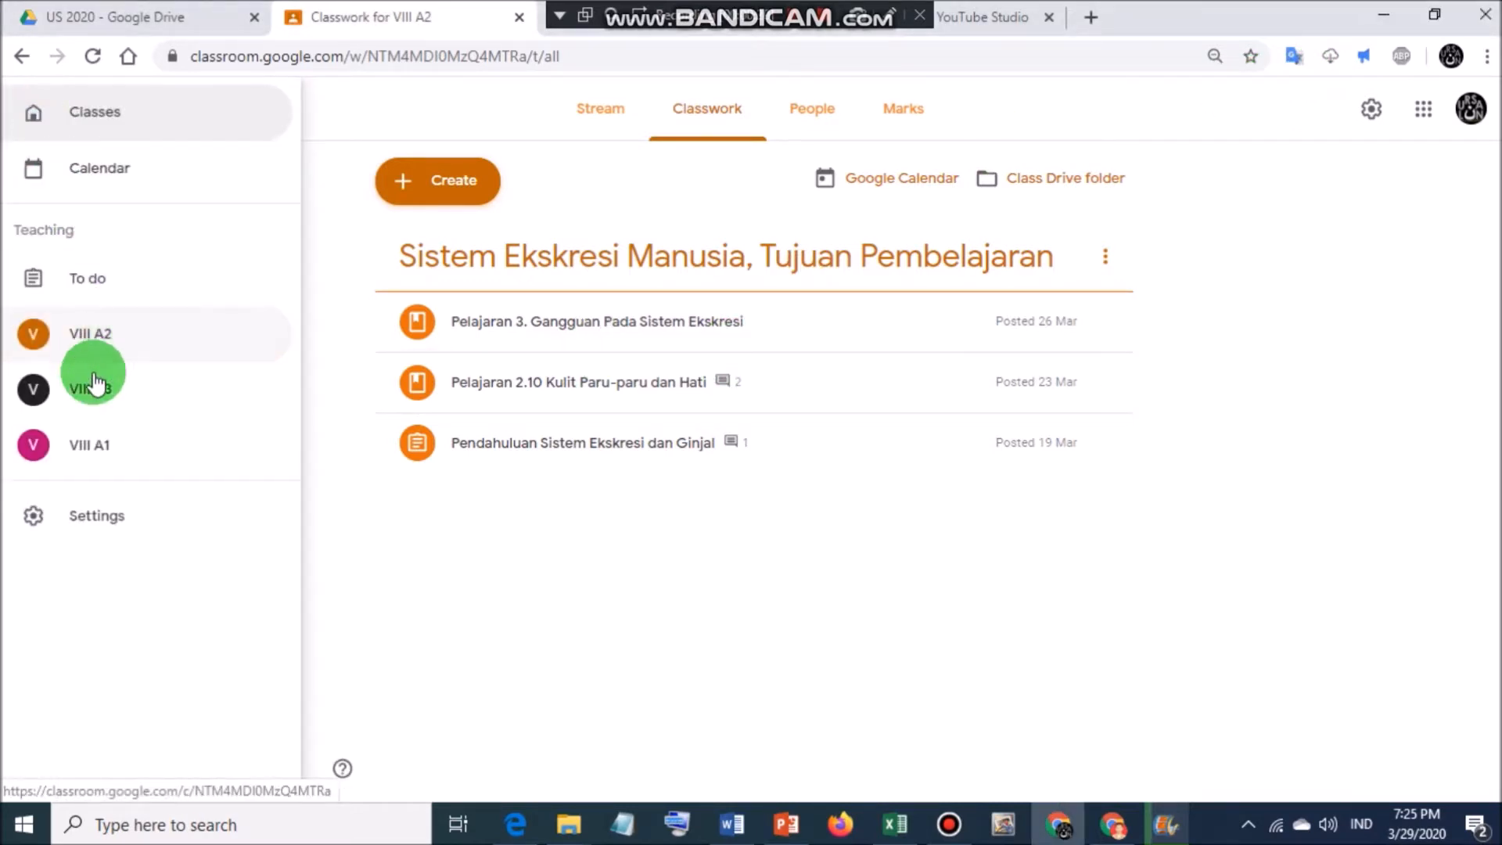
{"action": "left_click", "coordinate": [100, 451]}
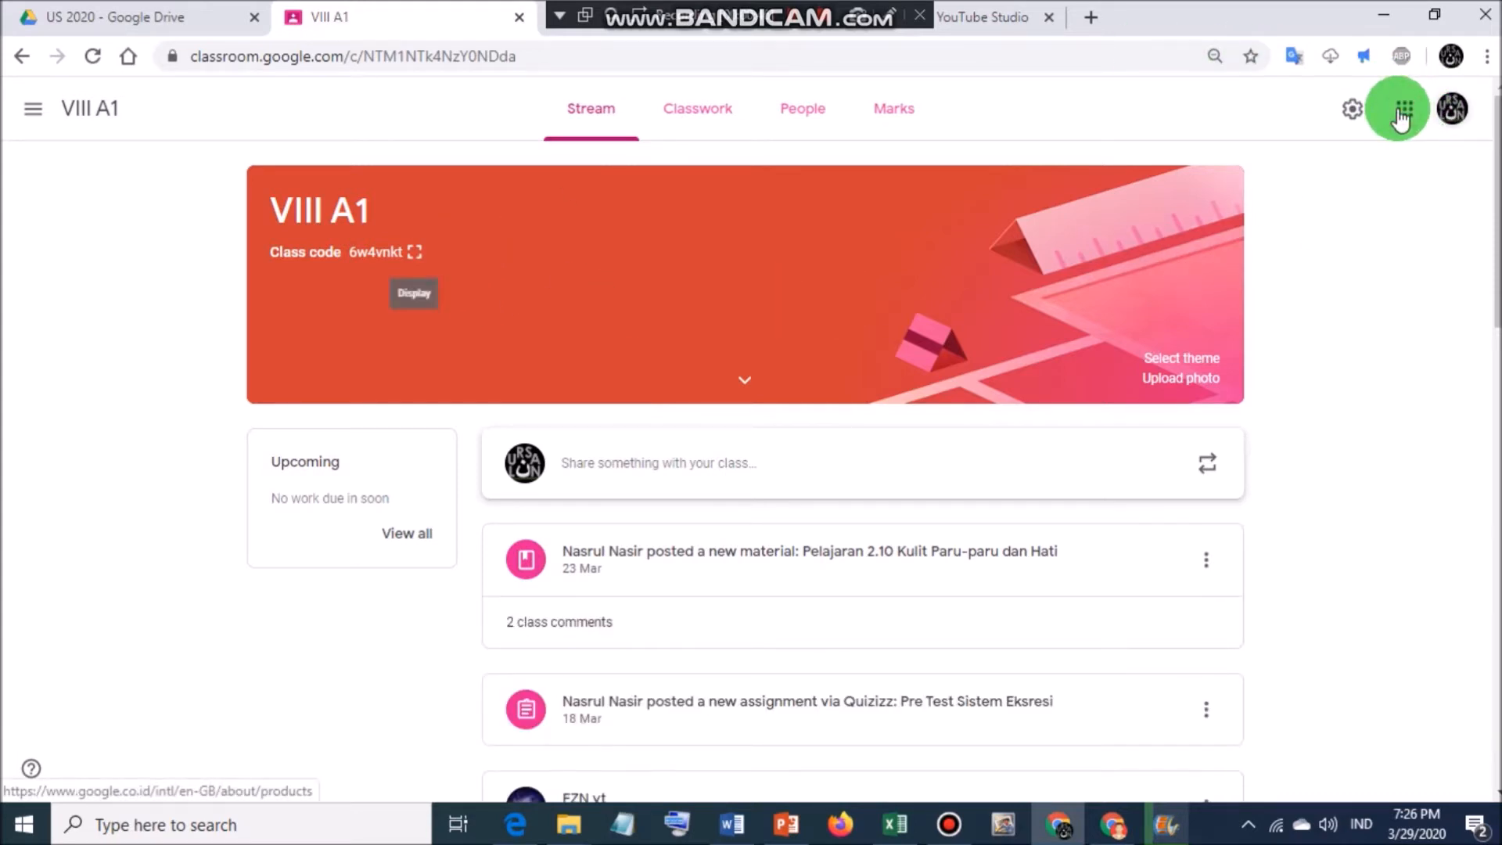
{"action": "left_click", "coordinate": [1401, 113]}
{"action": "left_click", "coordinate": [1427, 308]}
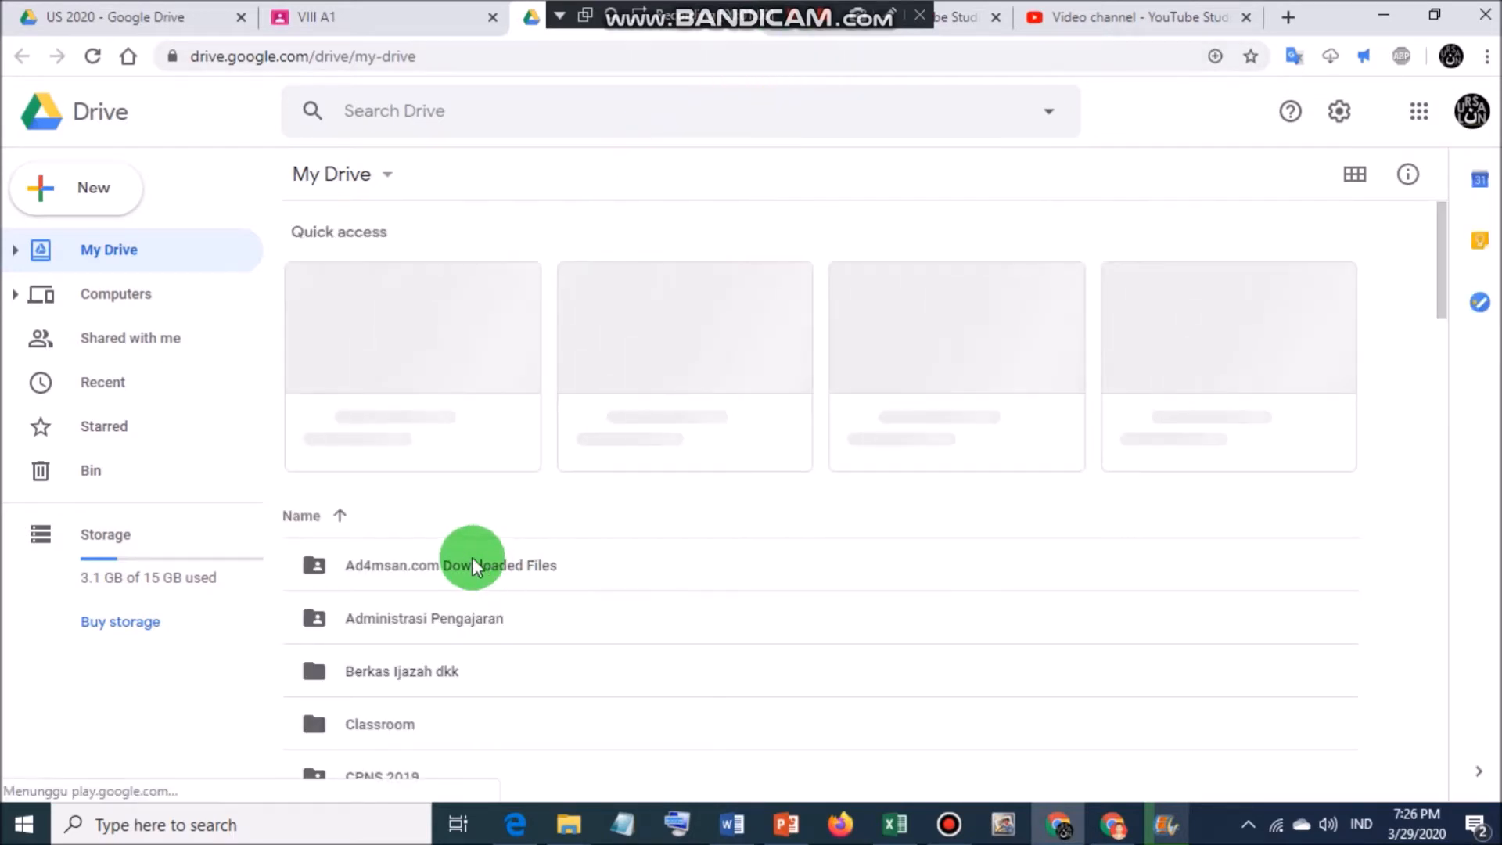
Browse Drive's Classroom › VIII A3 folder to the SISTEM EKSKRESI MANUSIA spreadsheet, then return to VIII A1.
{"action": "scroll", "coordinate": [471, 565], "scroll_direction": "down", "scroll_amount": 3}
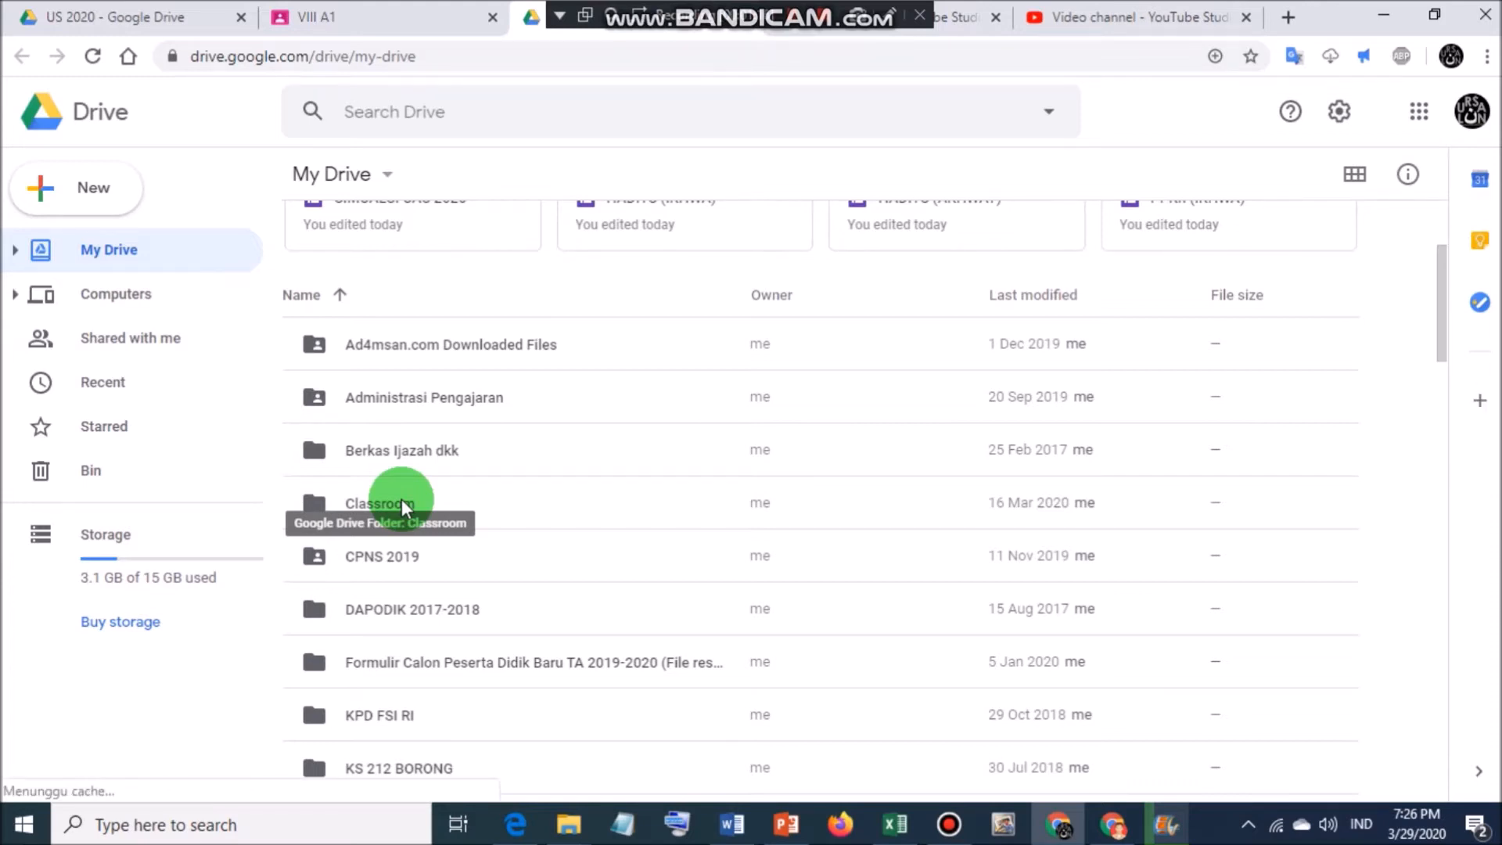
{"action": "left_click", "coordinate": [404, 505]}
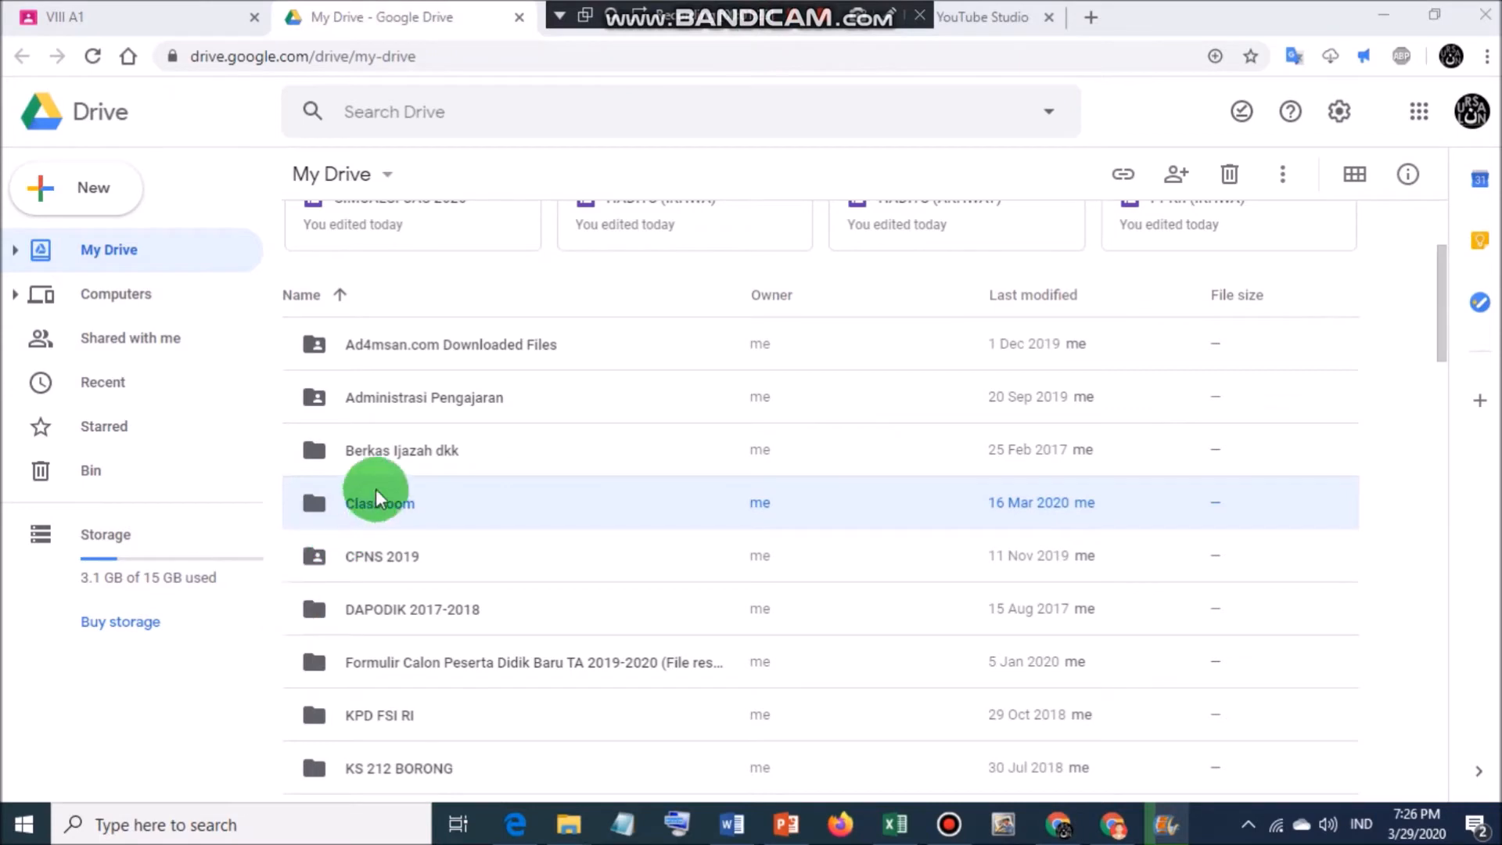
{"action": "left_click", "coordinate": [379, 503]}
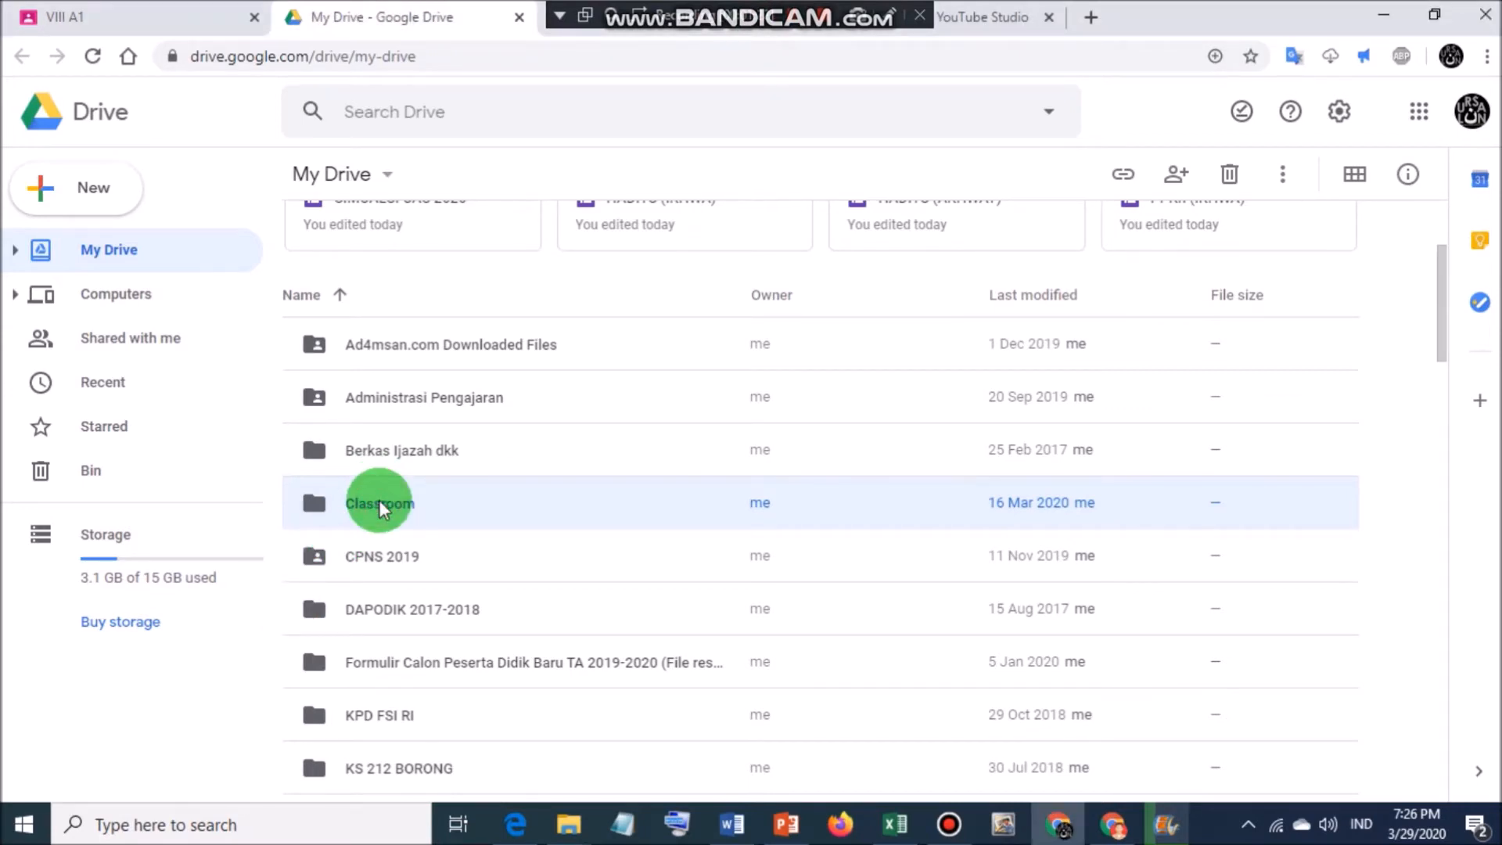
{"action": "double_click", "coordinate": [381, 504]}
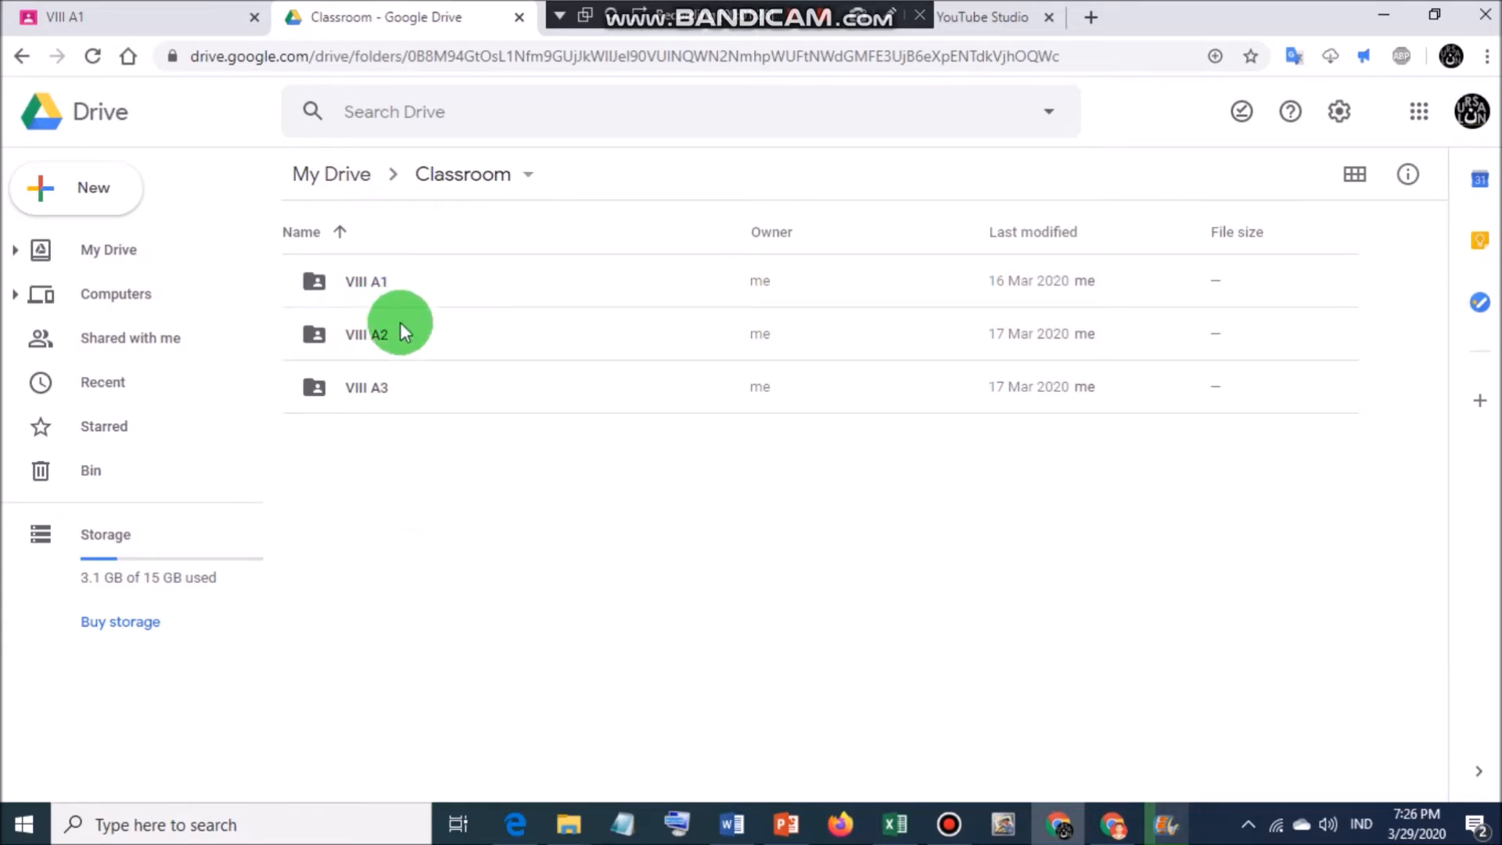
{"action": "double_click", "coordinate": [374, 383]}
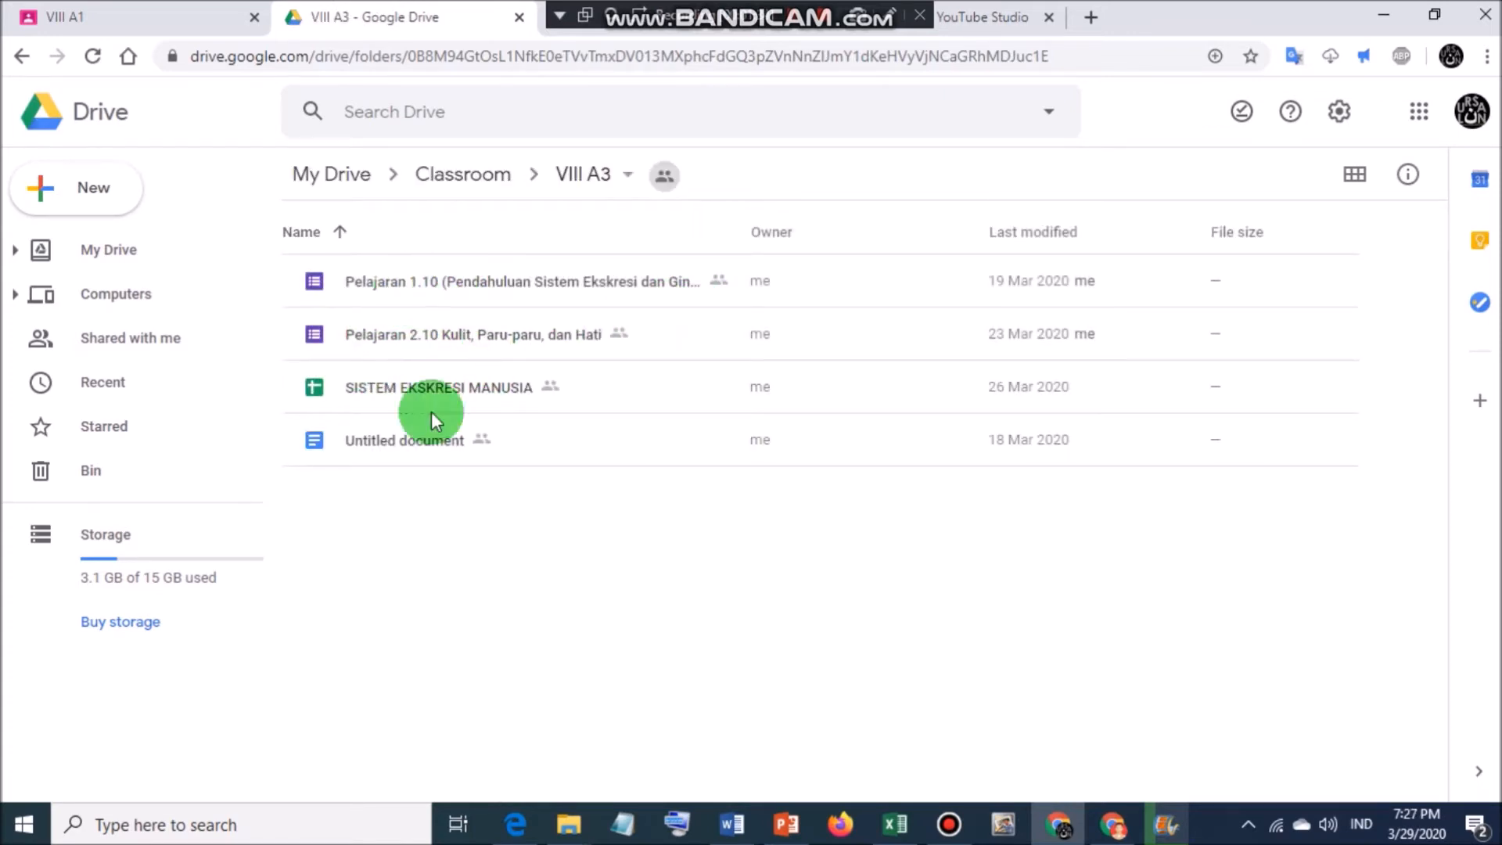
{"action": "left_click", "coordinate": [438, 392]}
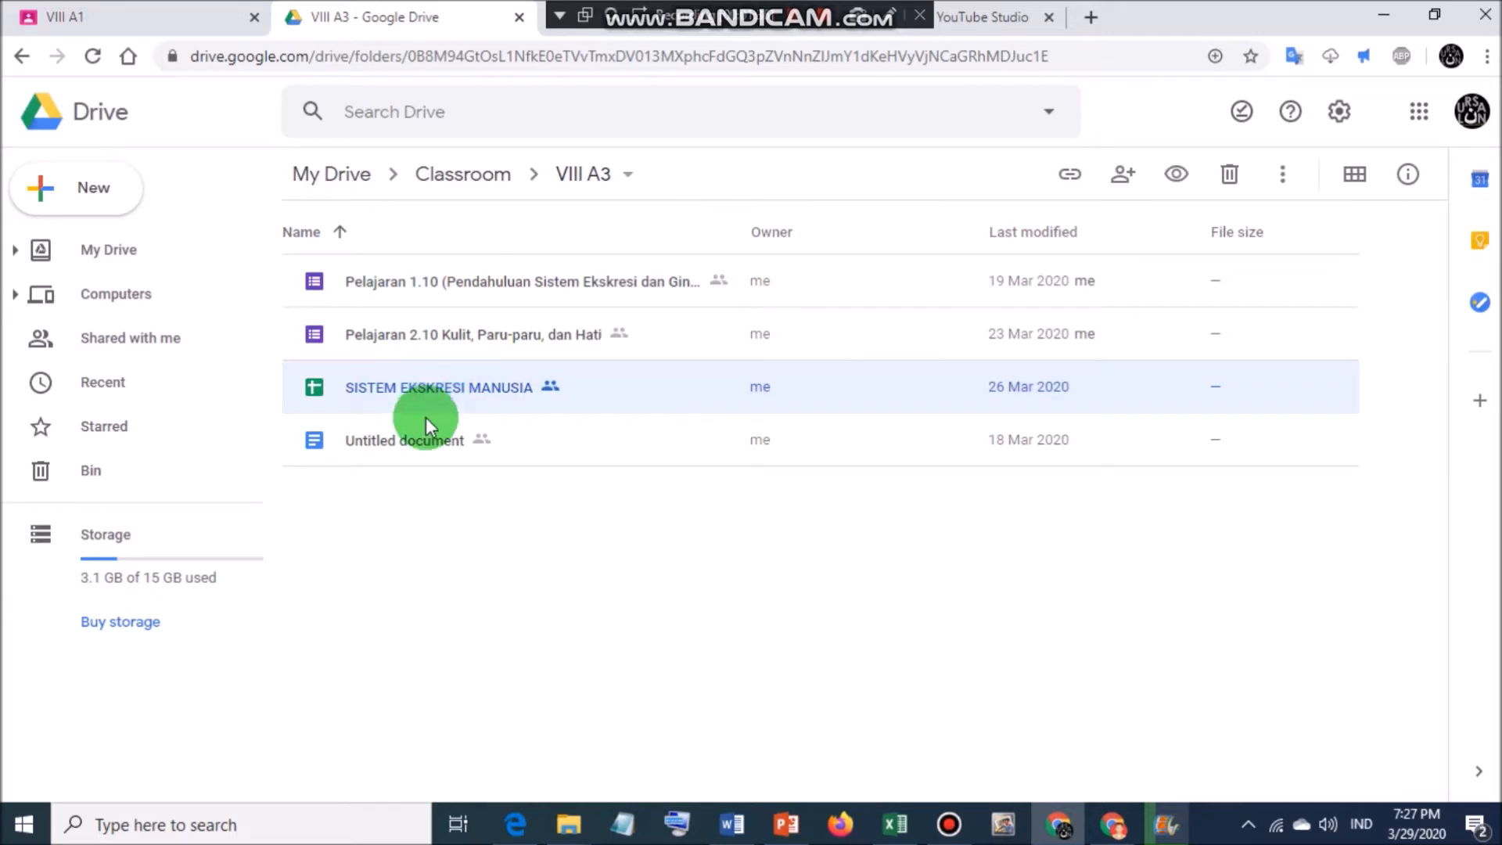
{"action": "left_click", "coordinate": [417, 438]}
{"action": "left_click", "coordinate": [431, 393]}
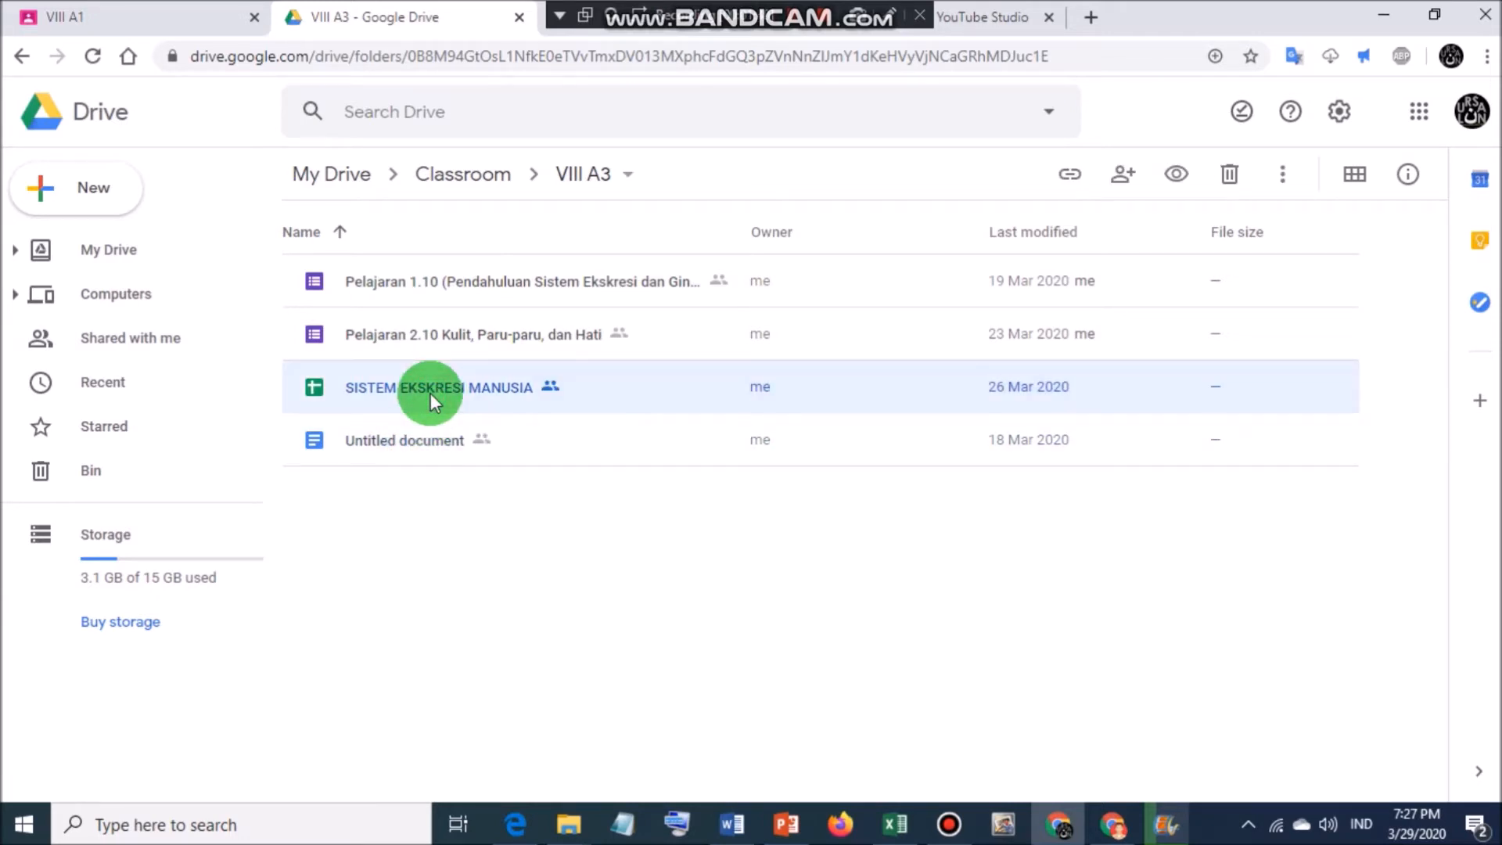
{"action": "left_click", "coordinate": [137, 17]}
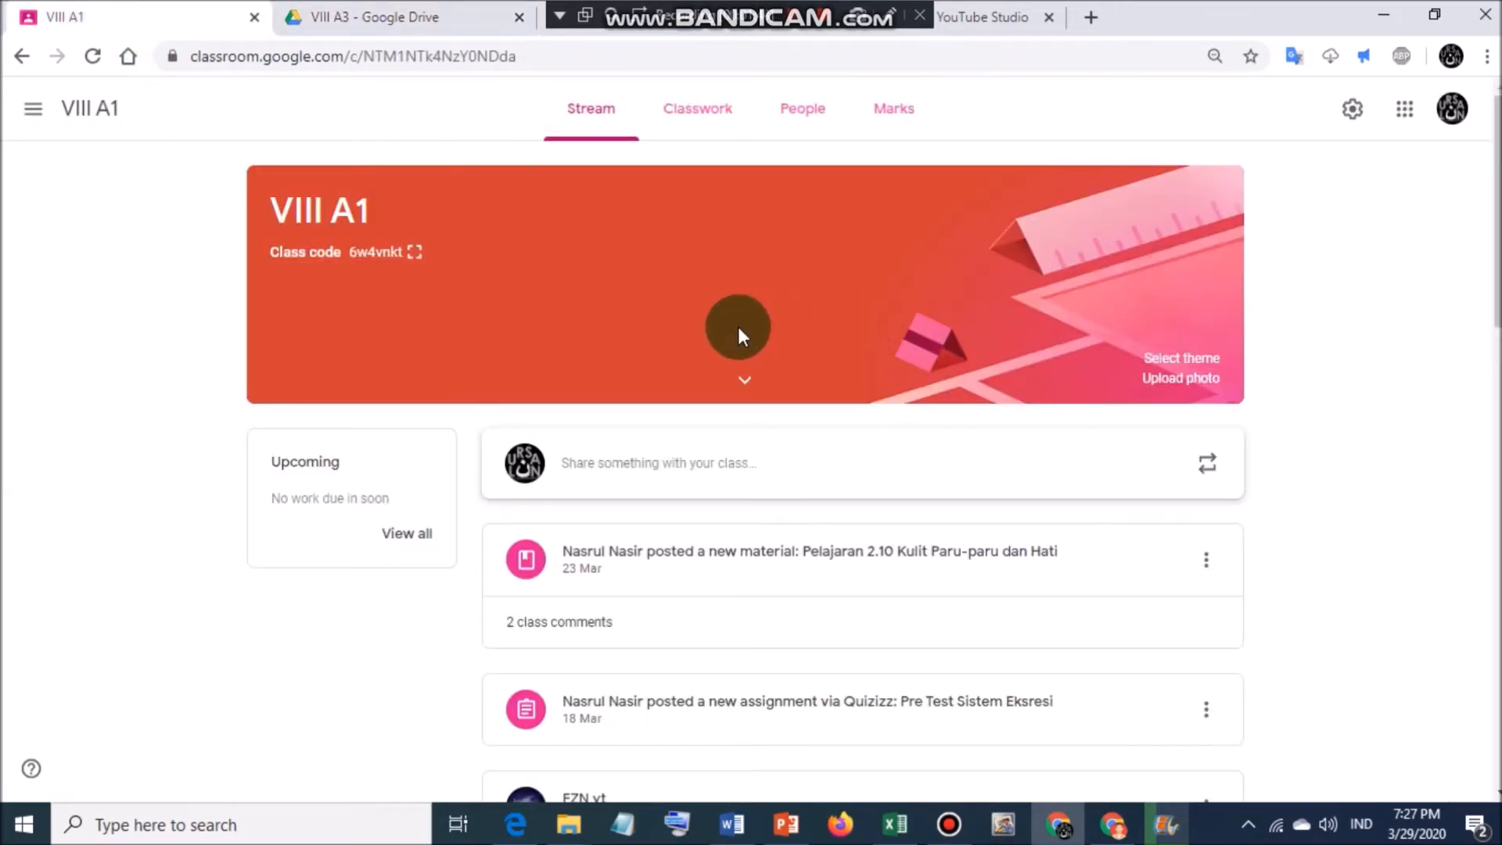
Start a new VIII A1 Classwork assignment titled 'TUGAS 1'.
{"action": "left_click", "coordinate": [688, 125]}
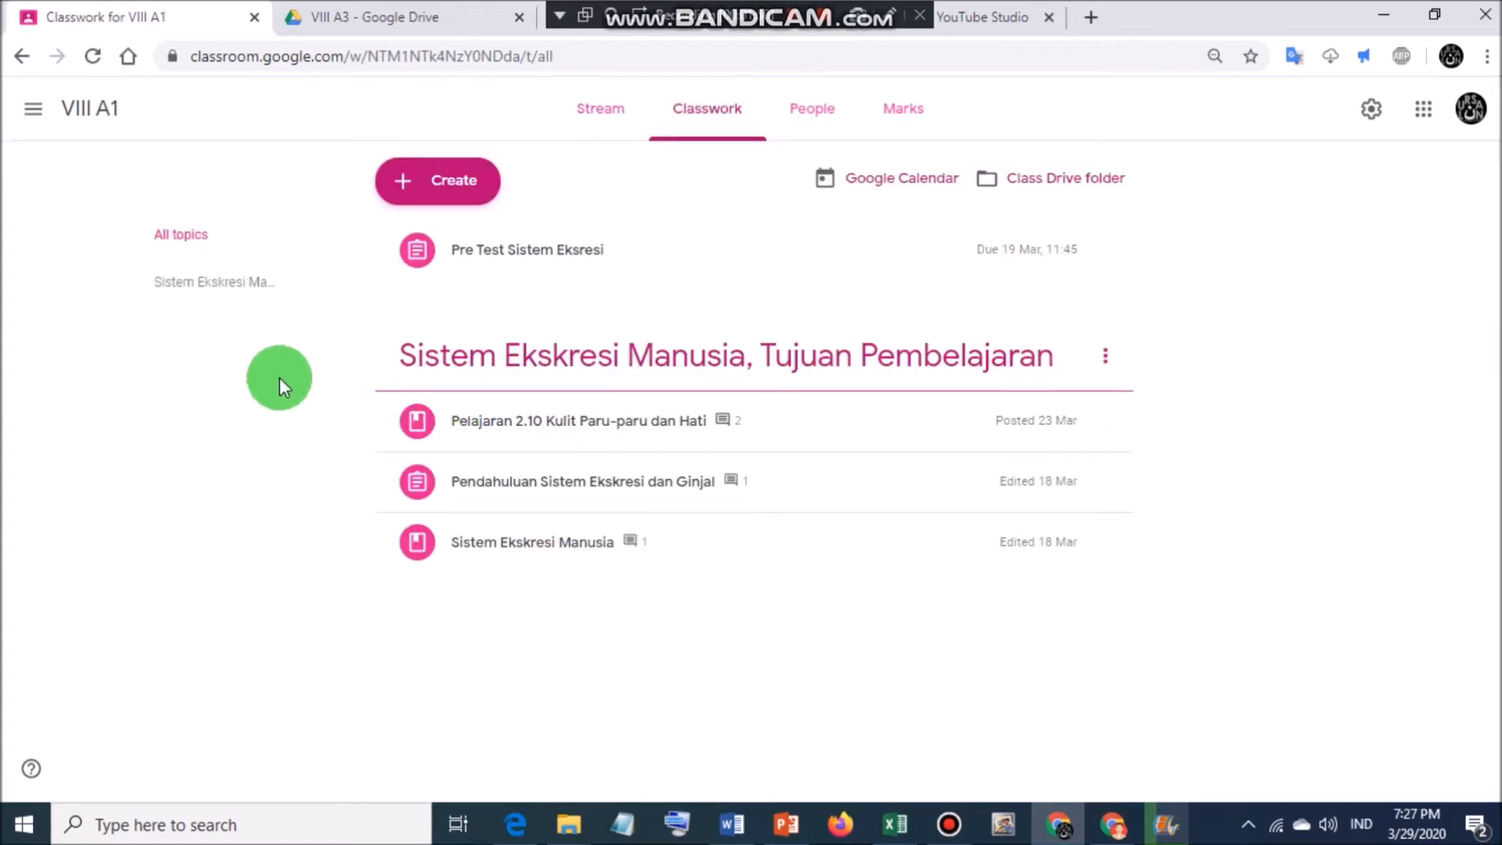
{"action": "left_click", "coordinate": [437, 191]}
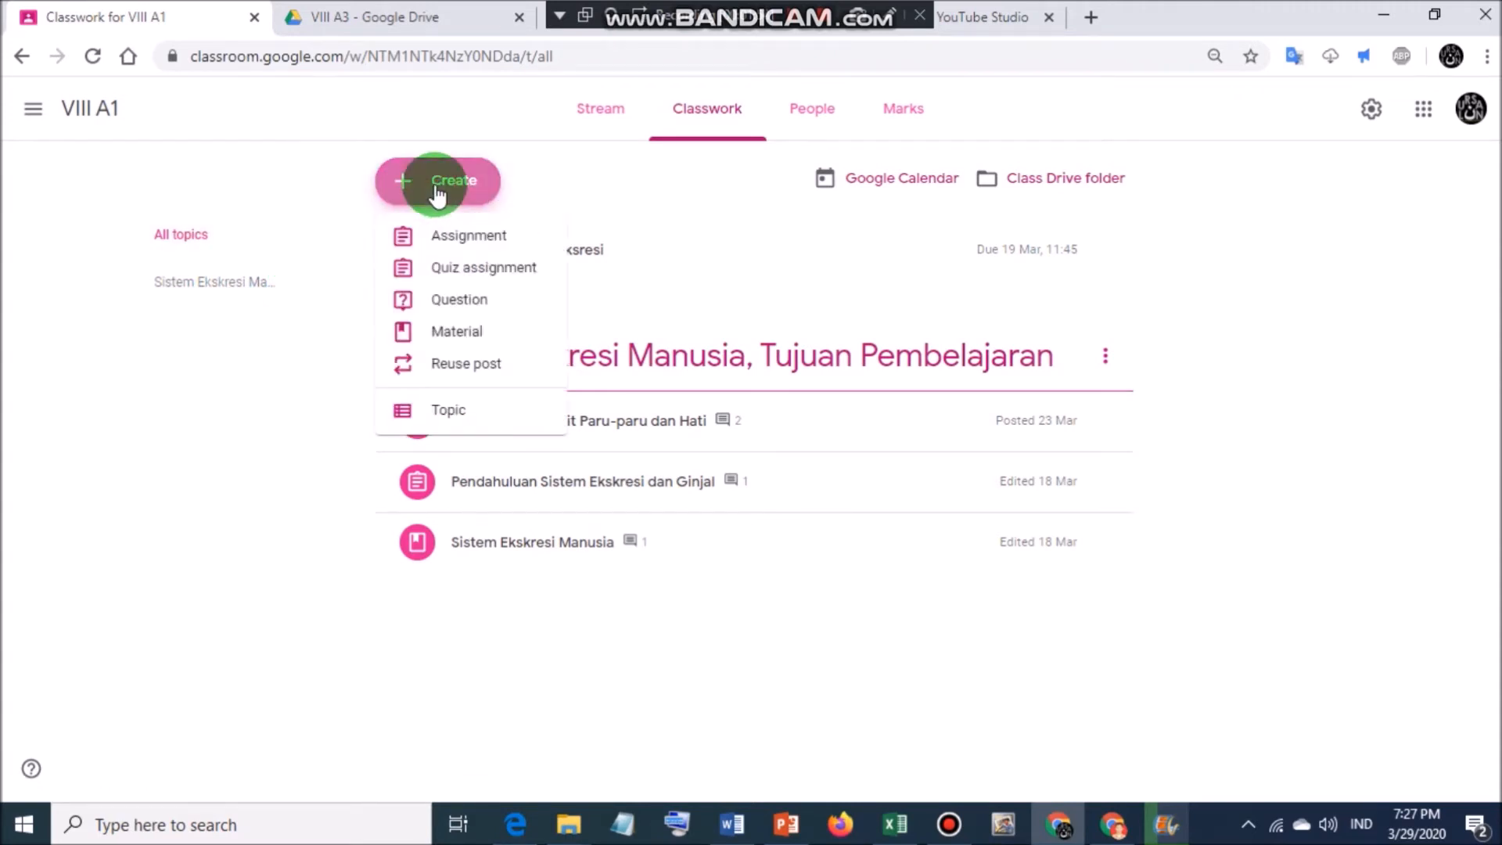
{"action": "left_click", "coordinate": [454, 237]}
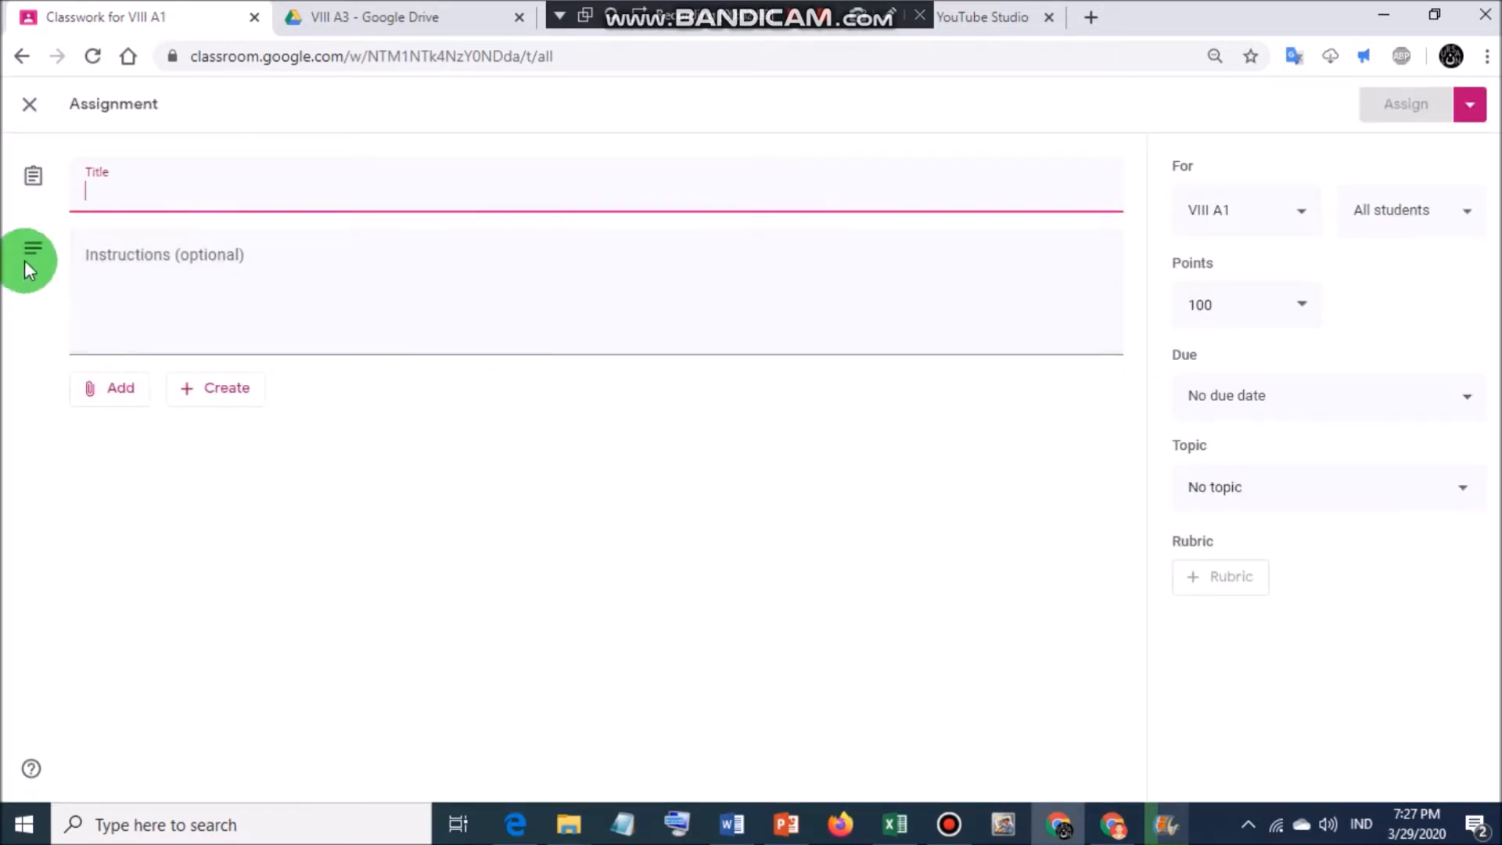
{"action": "type", "text": "tugas"}
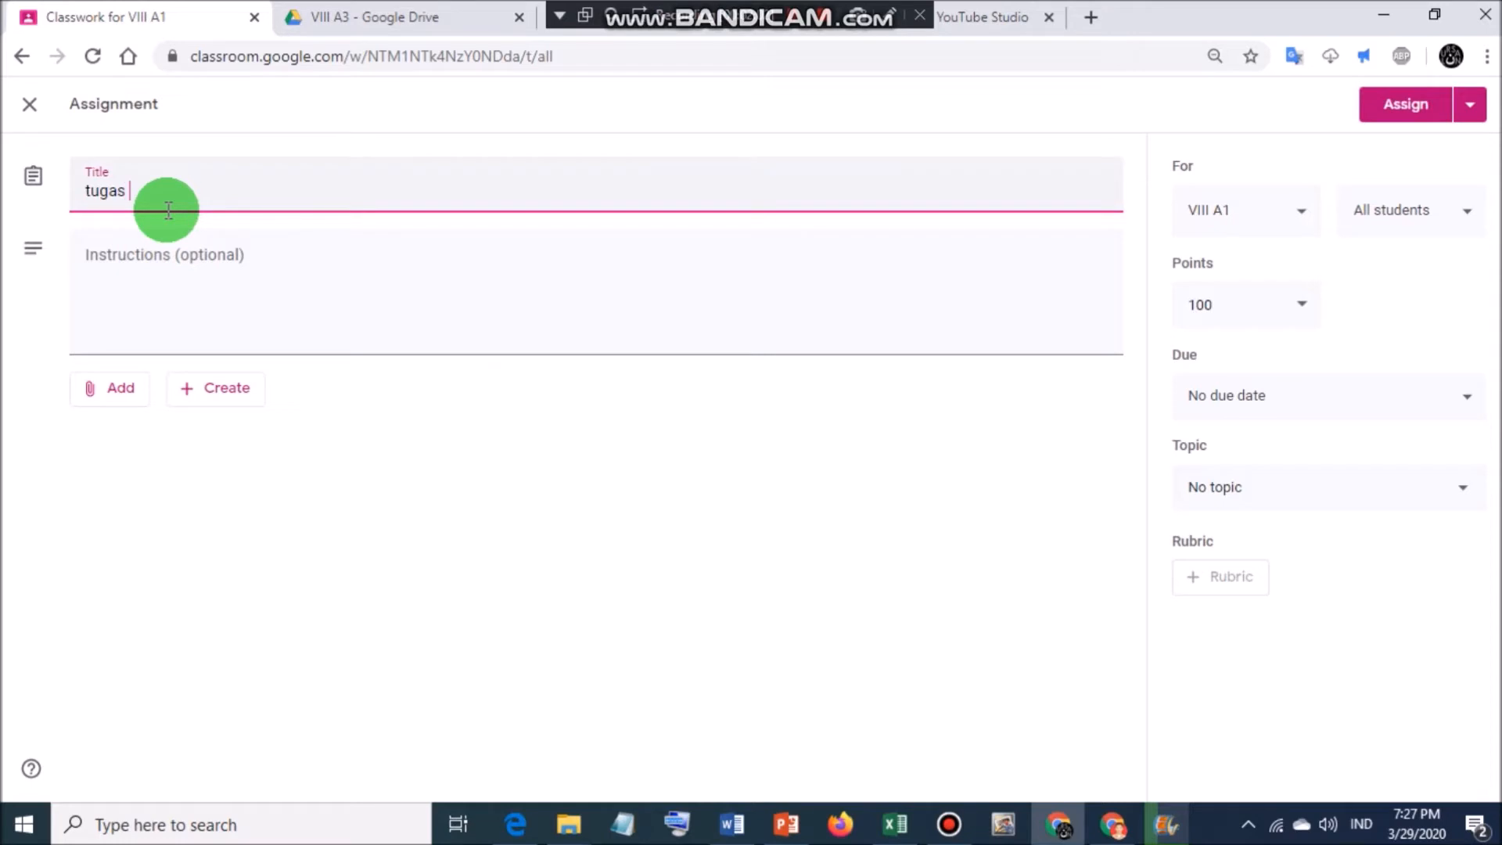
{"action": "key", "text": "BackSpace"}
{"action": "key", "text": "BackSpace"}
{"action": "key", "text": "BackSpace"}
{"action": "key", "text": "BackSpace"}
{"action": "key", "text": "BackSpace"}
{"action": "type", "text": "T"}
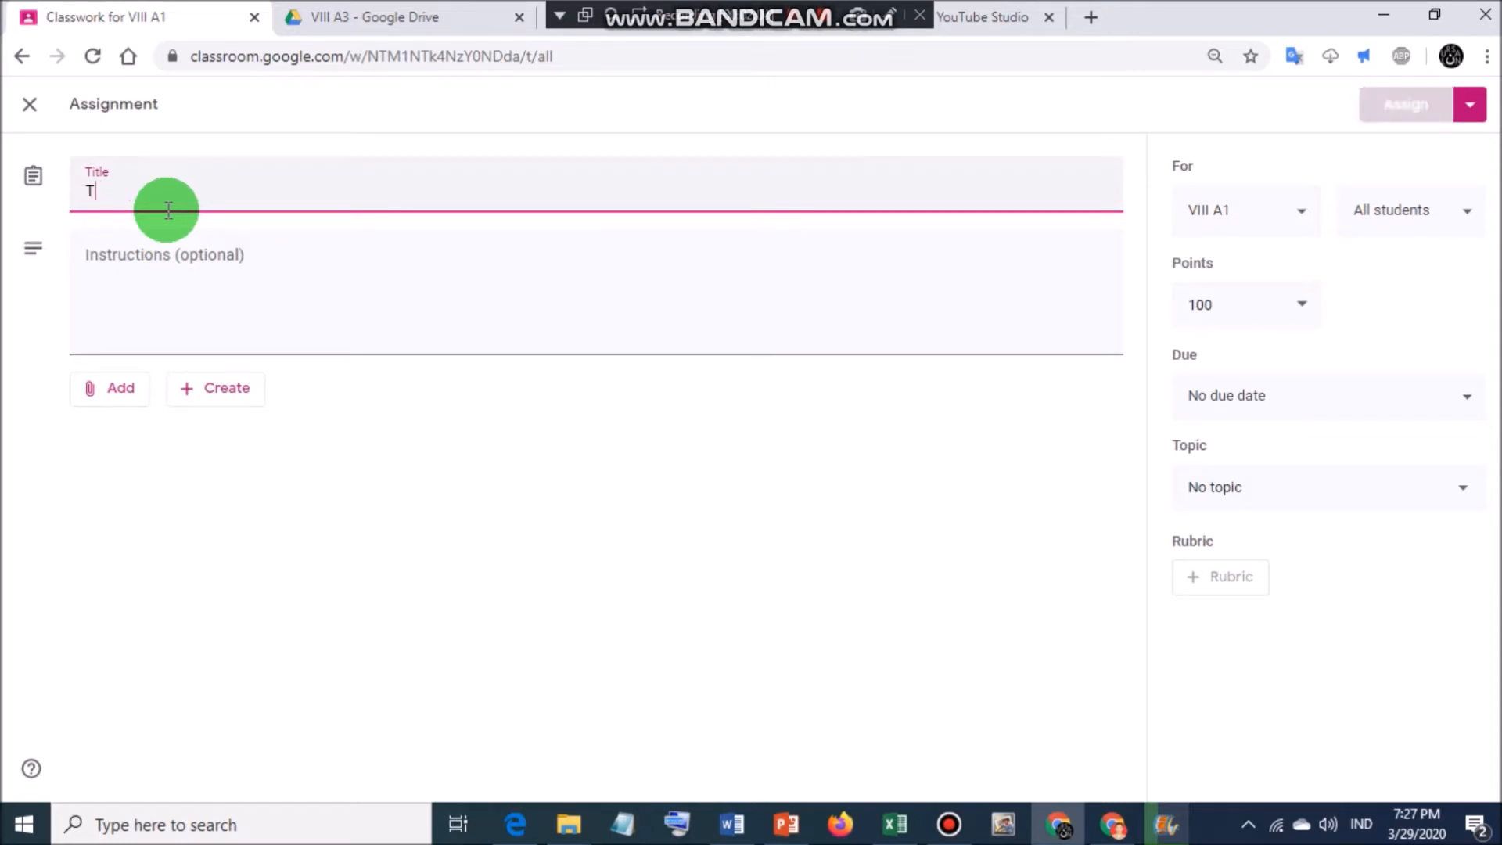
{"action": "type", "text": "UGAS 1"}
Add the instructions 'JERJAKANLAH SOAL ATAU TUGAS BERIKUT, KEMUDIAN UPLOAD DI BAGIAN YANG DISEDIAKAN'.
{"action": "left_click", "coordinate": [189, 303]}
{"action": "type", "text": "J"}
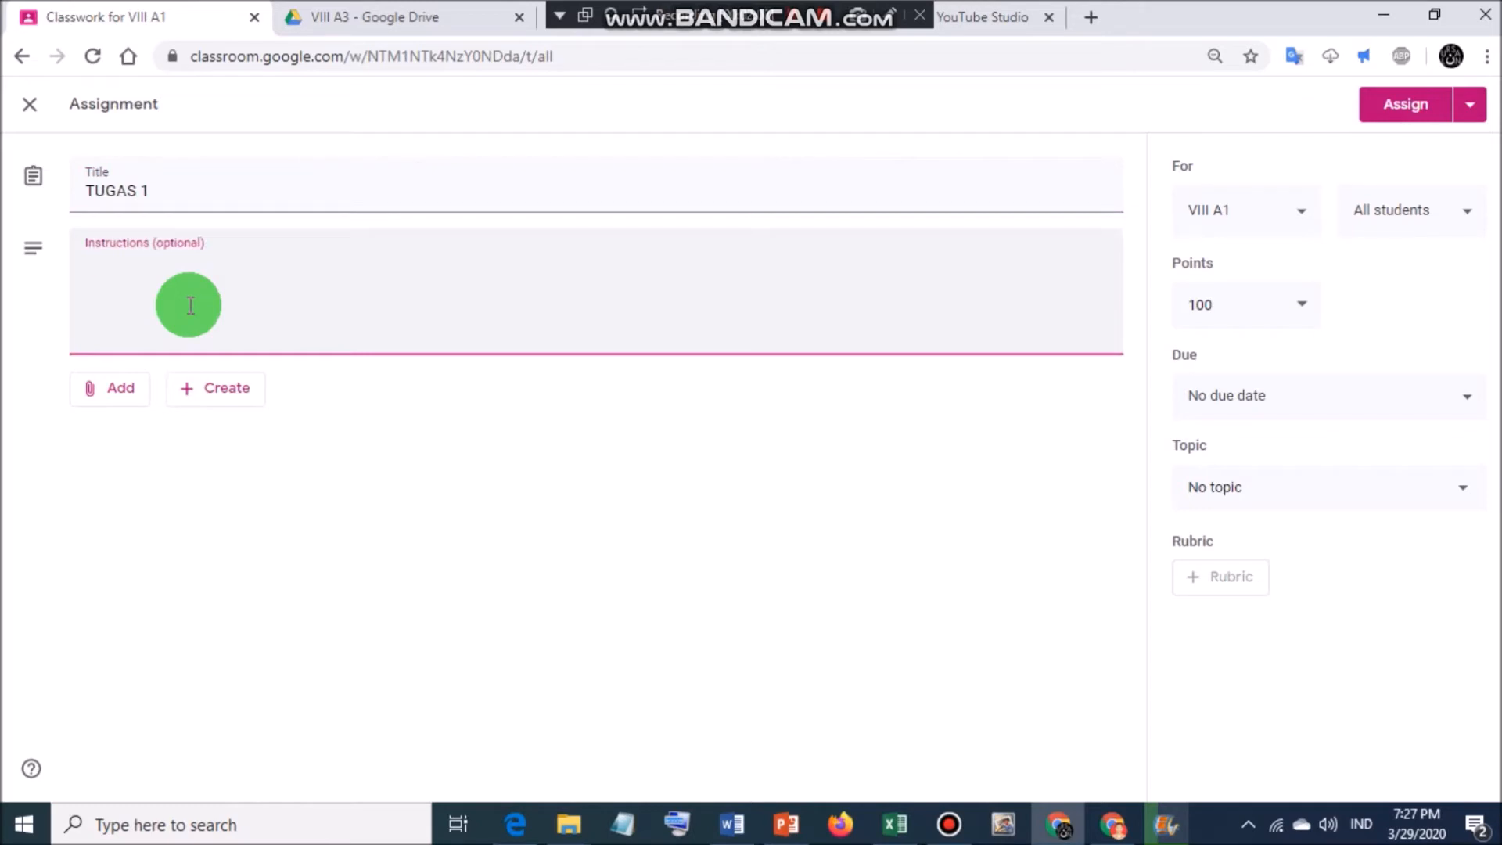
{"action": "type", "text": "ERJAKANLAH SOAL ATAU T"}
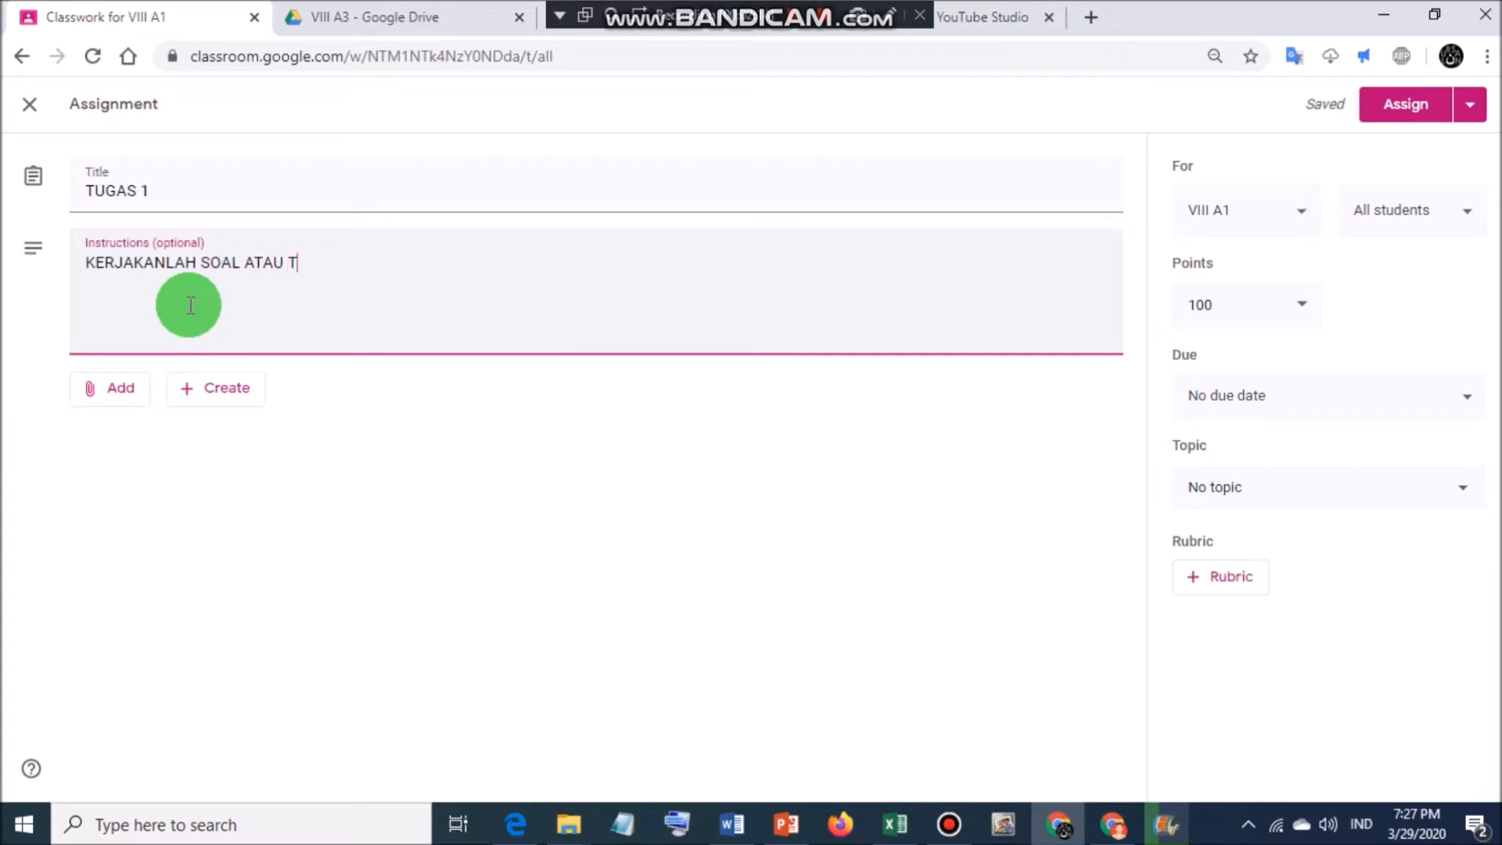
{"action": "type", "text": "UGAS BERIKUT, KEMU"}
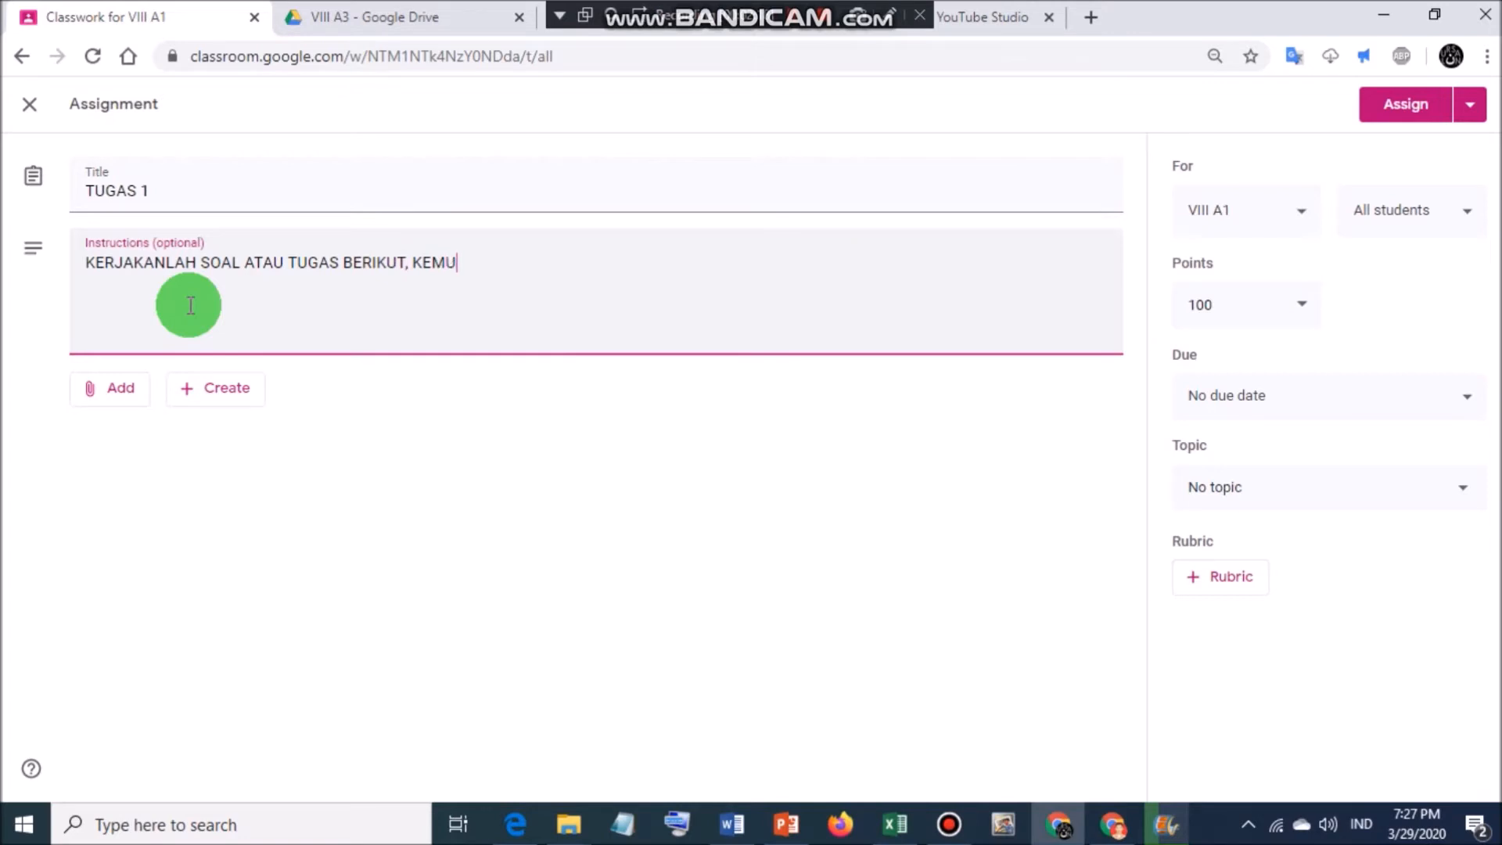
{"action": "type", "text": "DIAN UPLOAD DI BAG"}
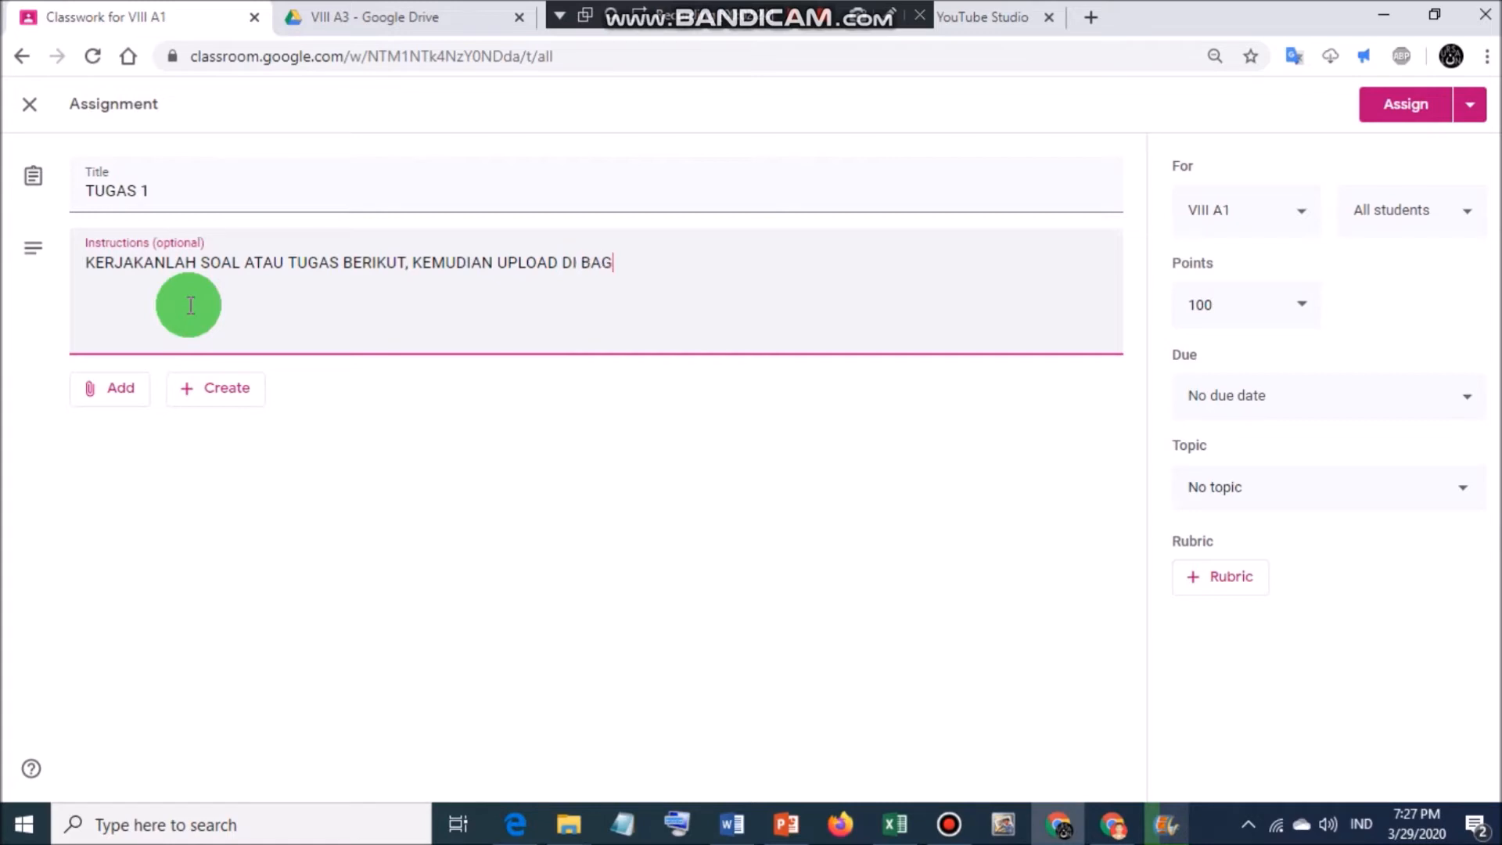
{"action": "type", "text": "IAN YANG DISEDIAKAN"}
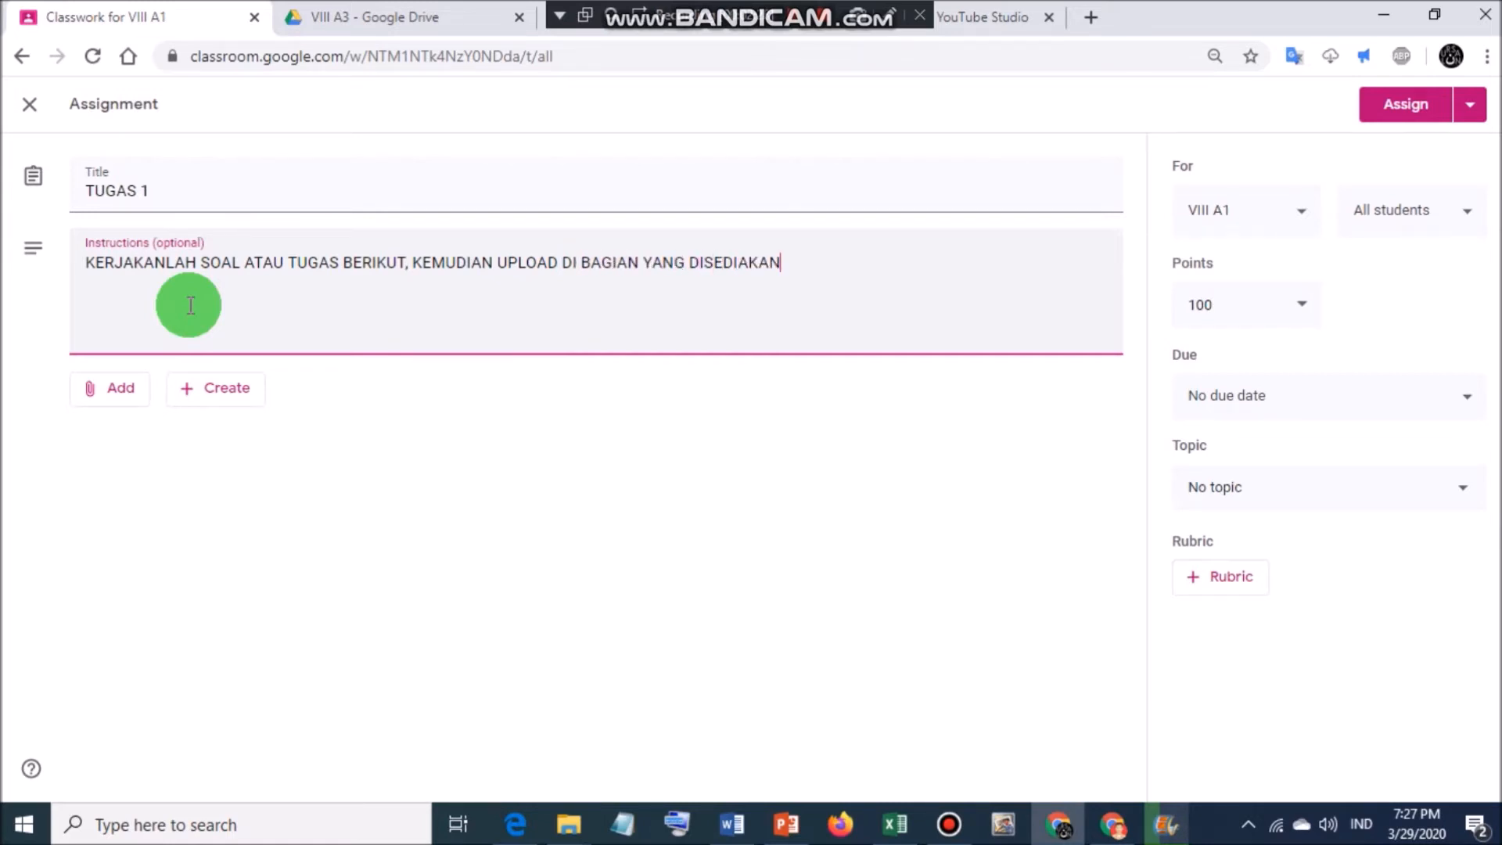
{"action": "left_click", "coordinate": [227, 388]}
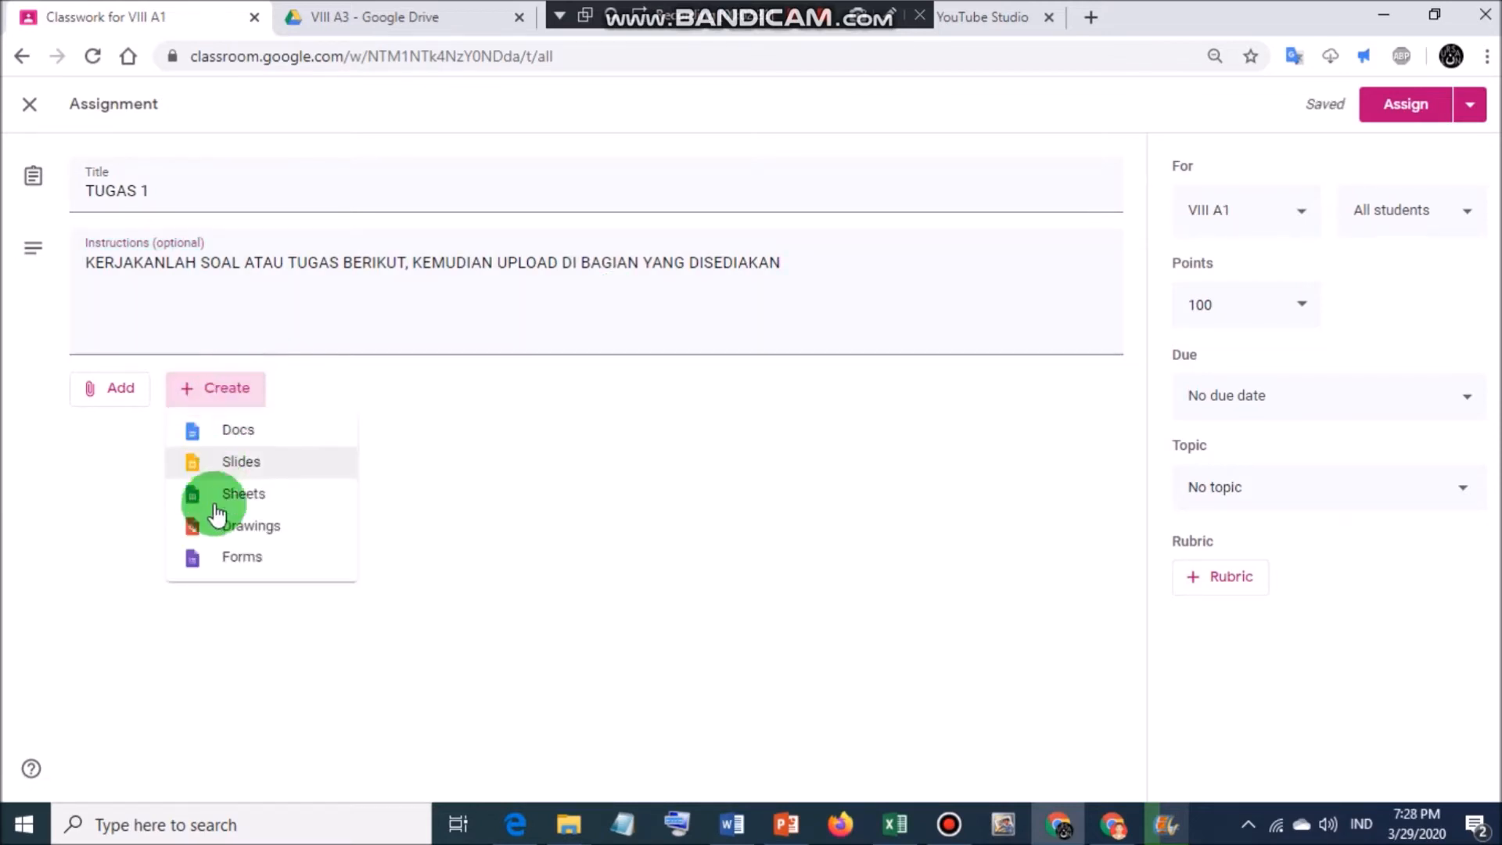
Create a new form attached to the assignment and name it 'TUGAS 1'.
{"action": "left_click", "coordinate": [232, 559]}
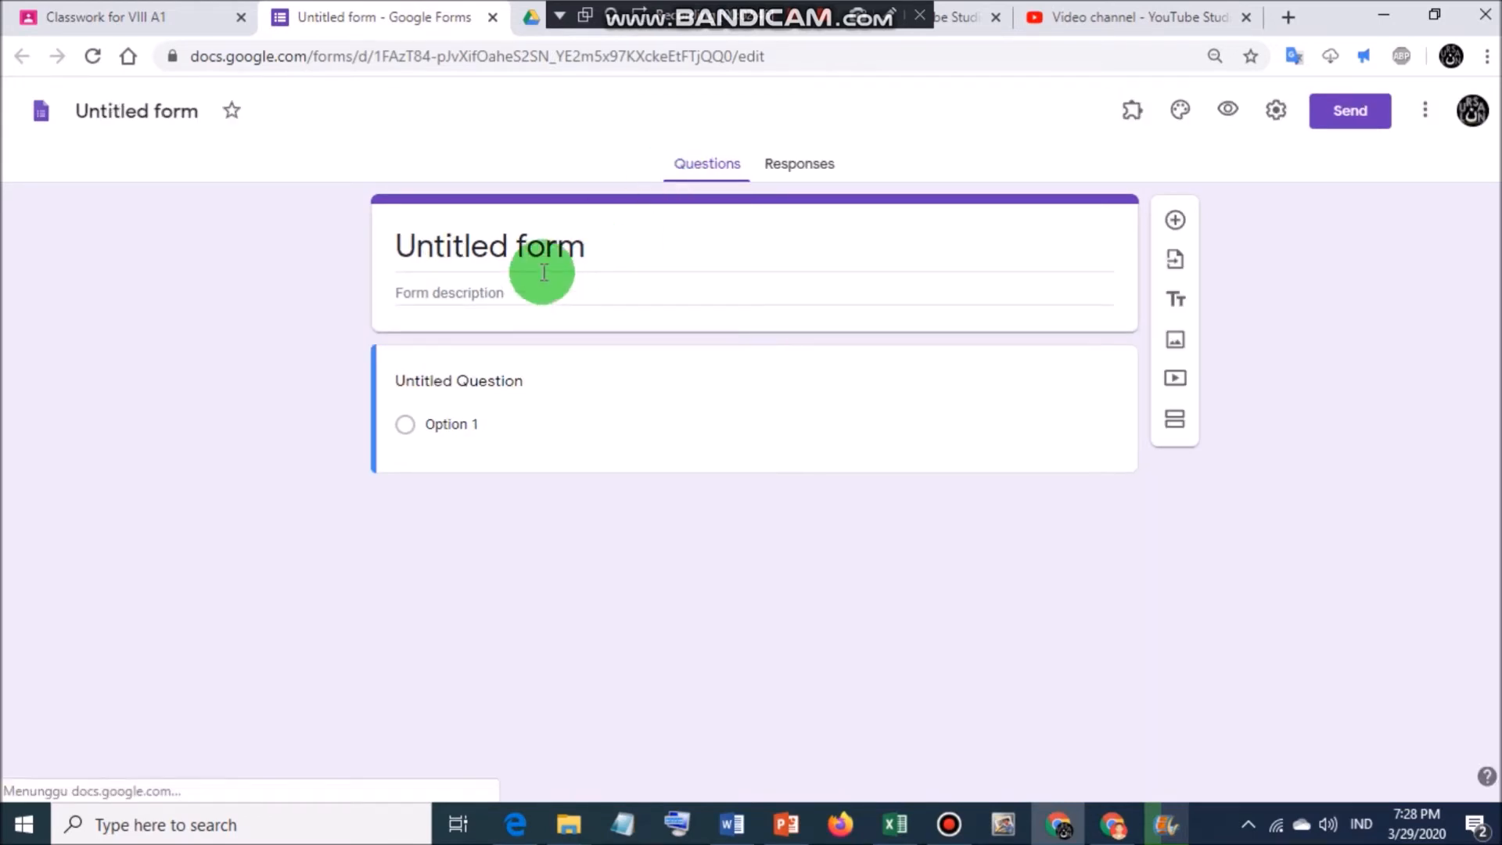
{"action": "left_click", "coordinate": [160, 110]}
{"action": "type", "text": "TU"}
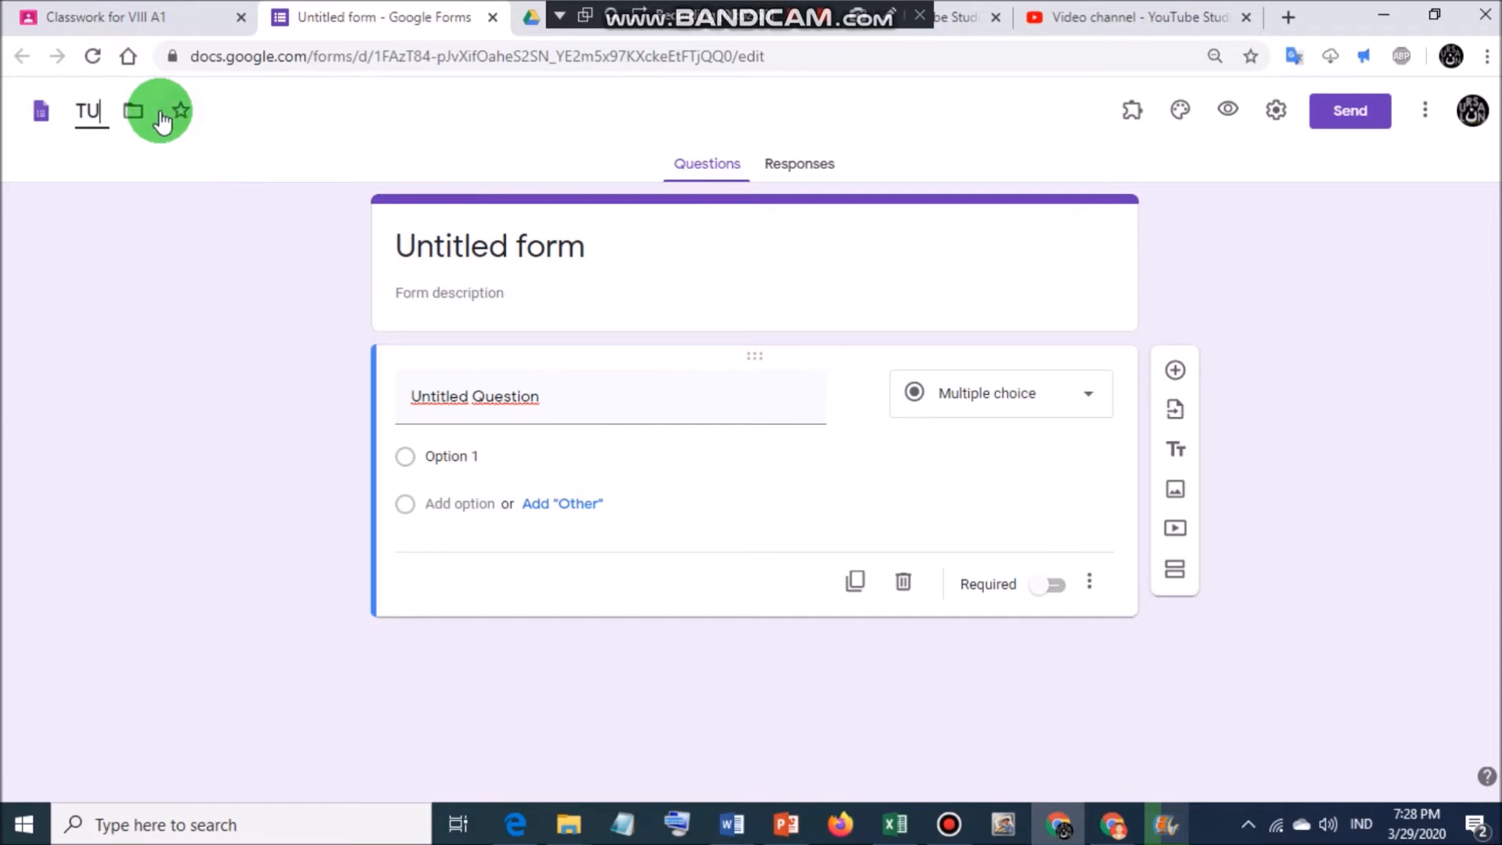
{"action": "type", "text": "GAS 1"}
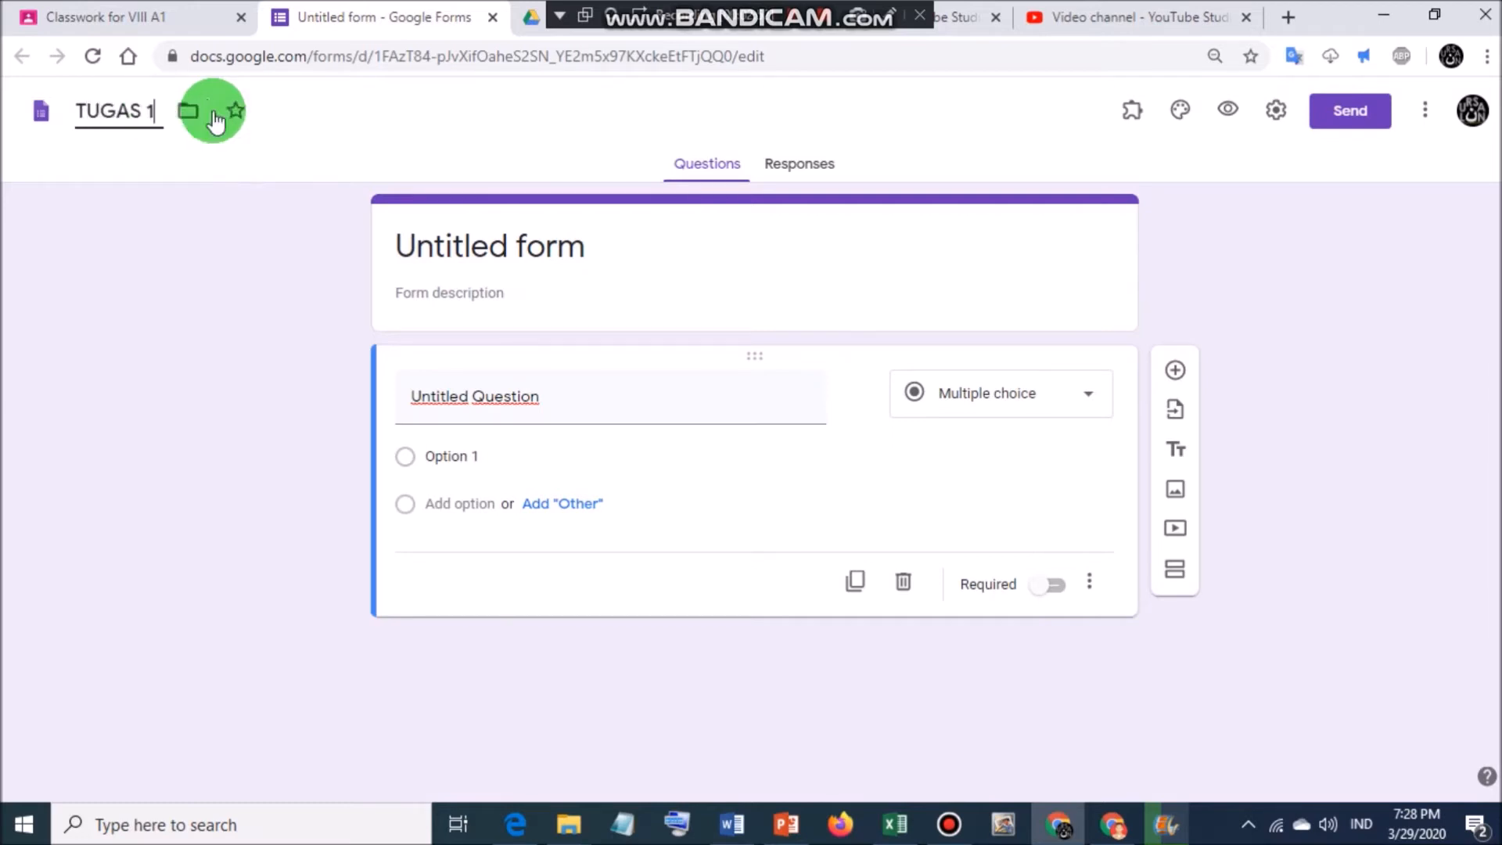
{"action": "left_click", "coordinate": [519, 251]}
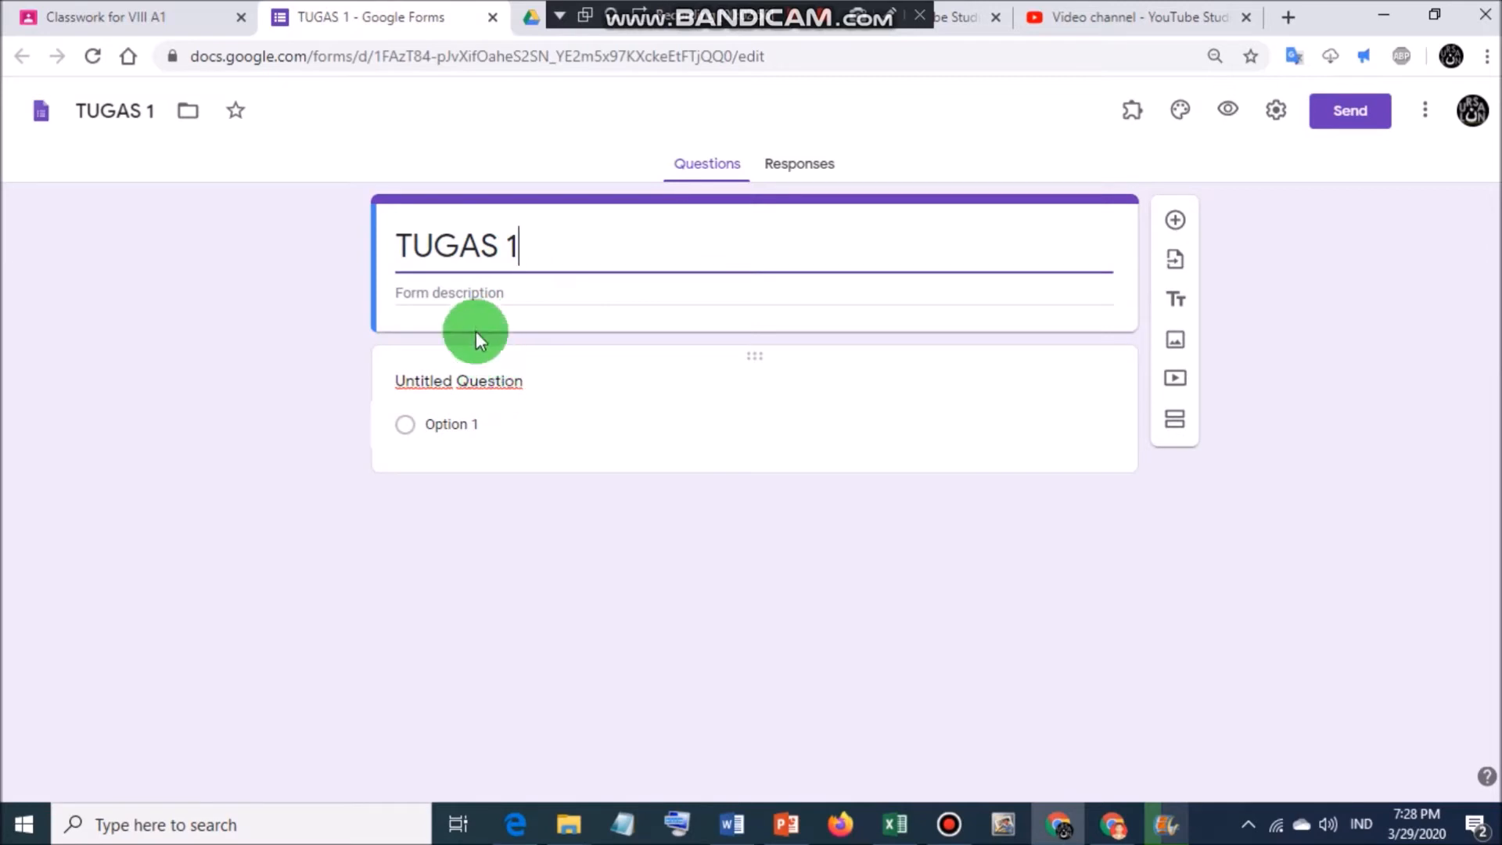
Write the description 'PETUNJUK:' followed by a row of equals signs and a dotted line.
{"action": "left_click", "coordinate": [477, 297]}
{"action": "type", "text": "PETUNJUK:"}
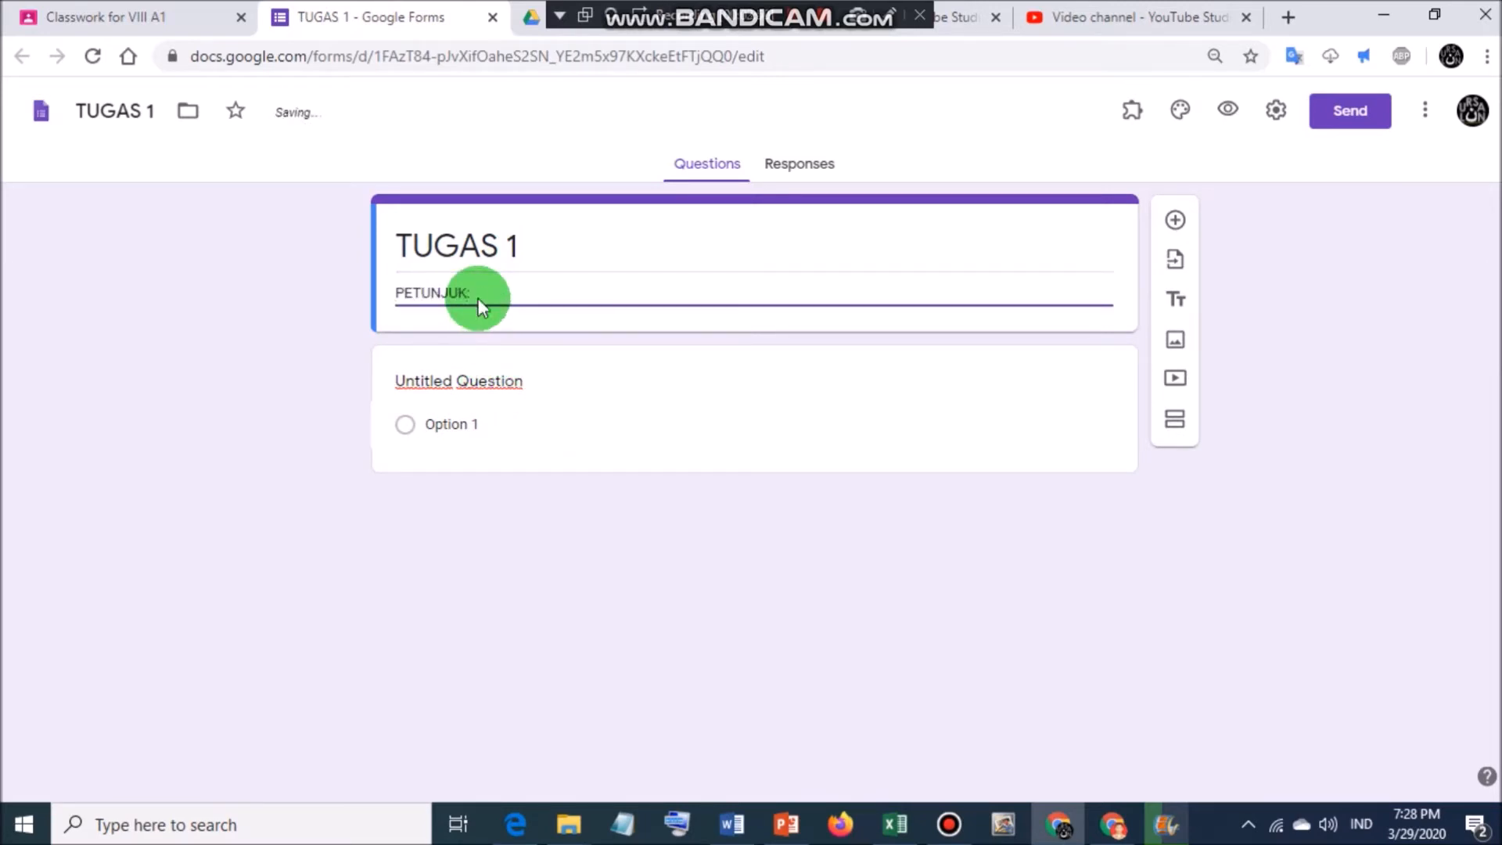
{"action": "key", "text": "Return"}
{"action": "key", "text": "Return"}
{"action": "type", "text": "============="}
{"action": "key", "text": "Return"}
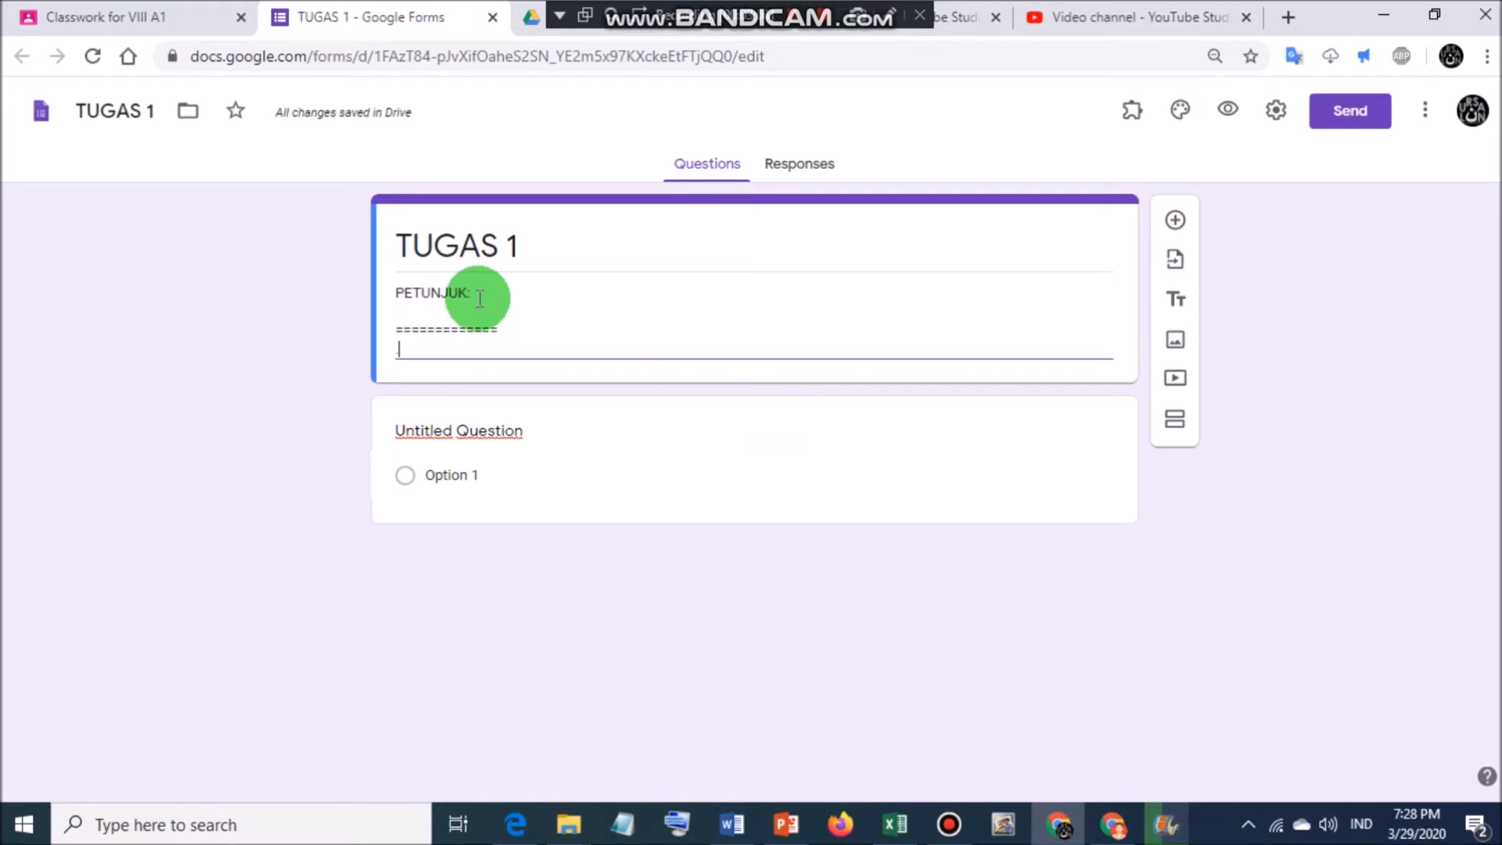
{"action": "type", "text": "..................."}
{"action": "key", "text": "Return"}
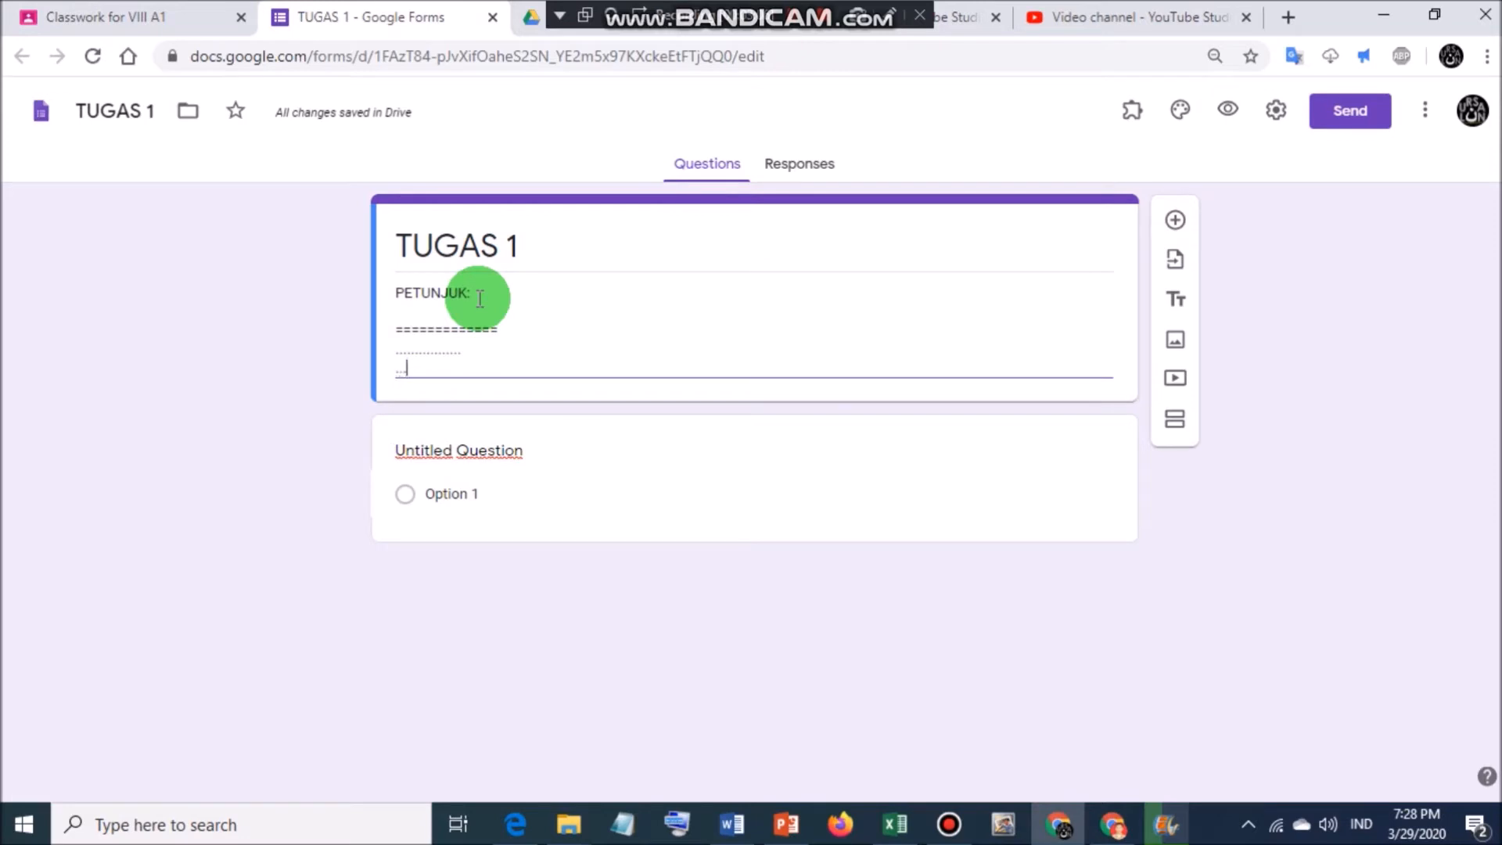
Make question 1 a required paragraph question titled 'PERTANYAAN 1: ... BUAT MAKALAH, PAPER'.
{"action": "left_click", "coordinate": [486, 449]}
{"action": "type", "text": "PERTANYAAN"}
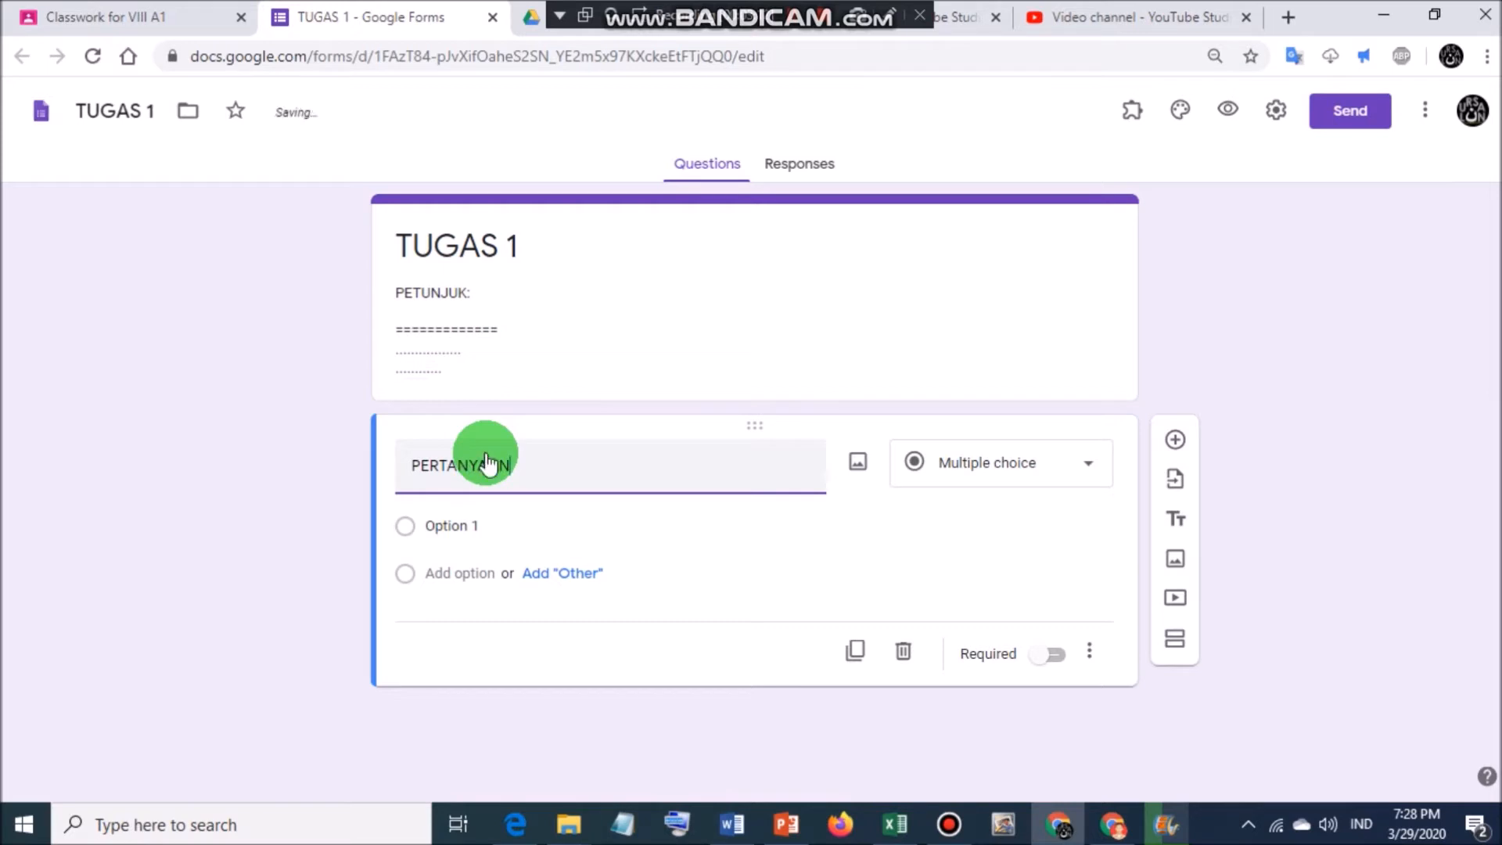
{"action": "type", "text": " 1:"}
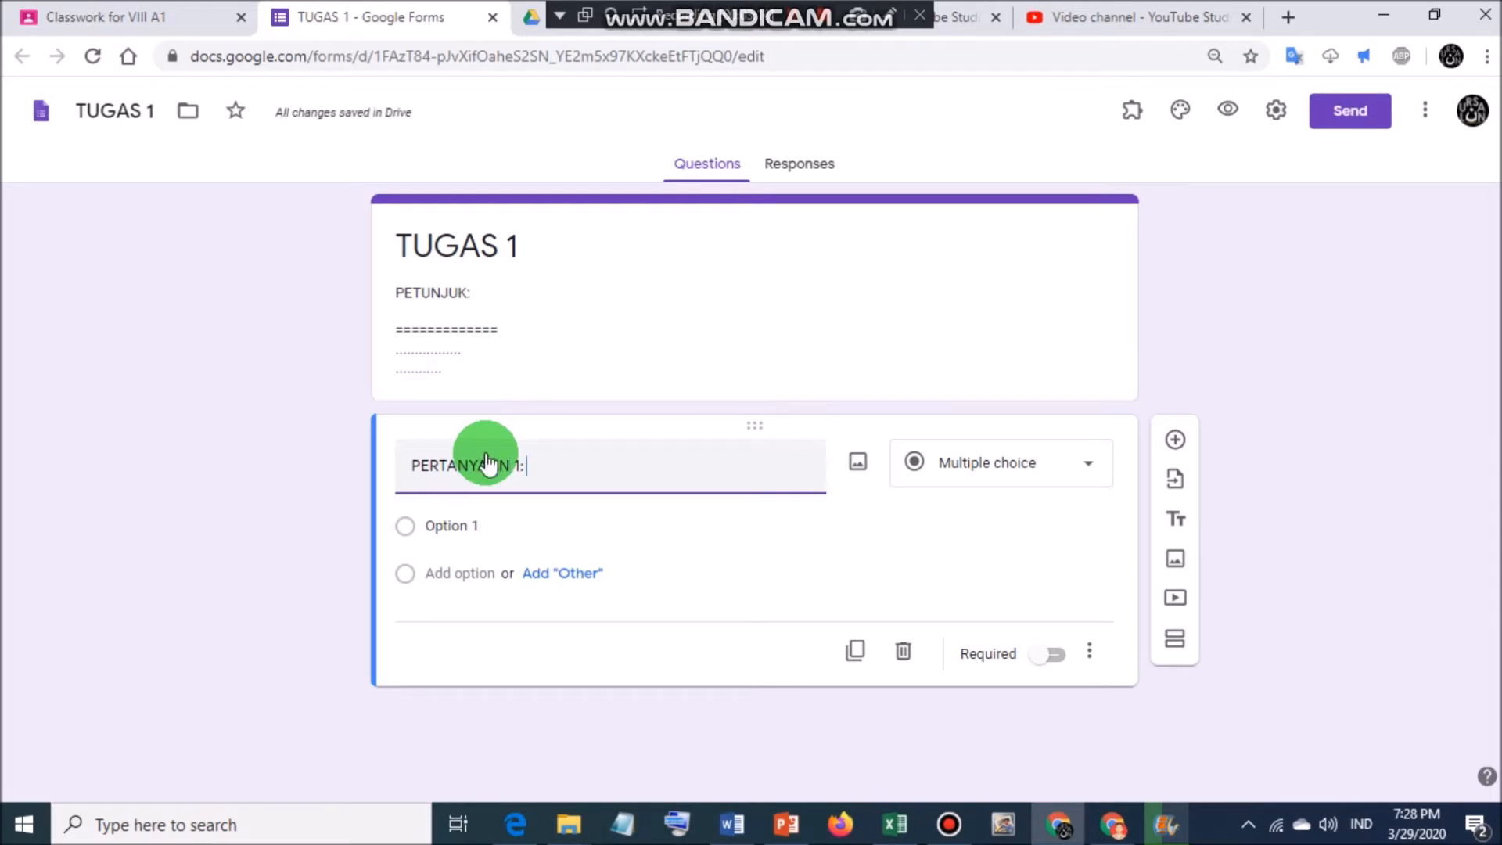
{"action": "type", "text": " ..."}
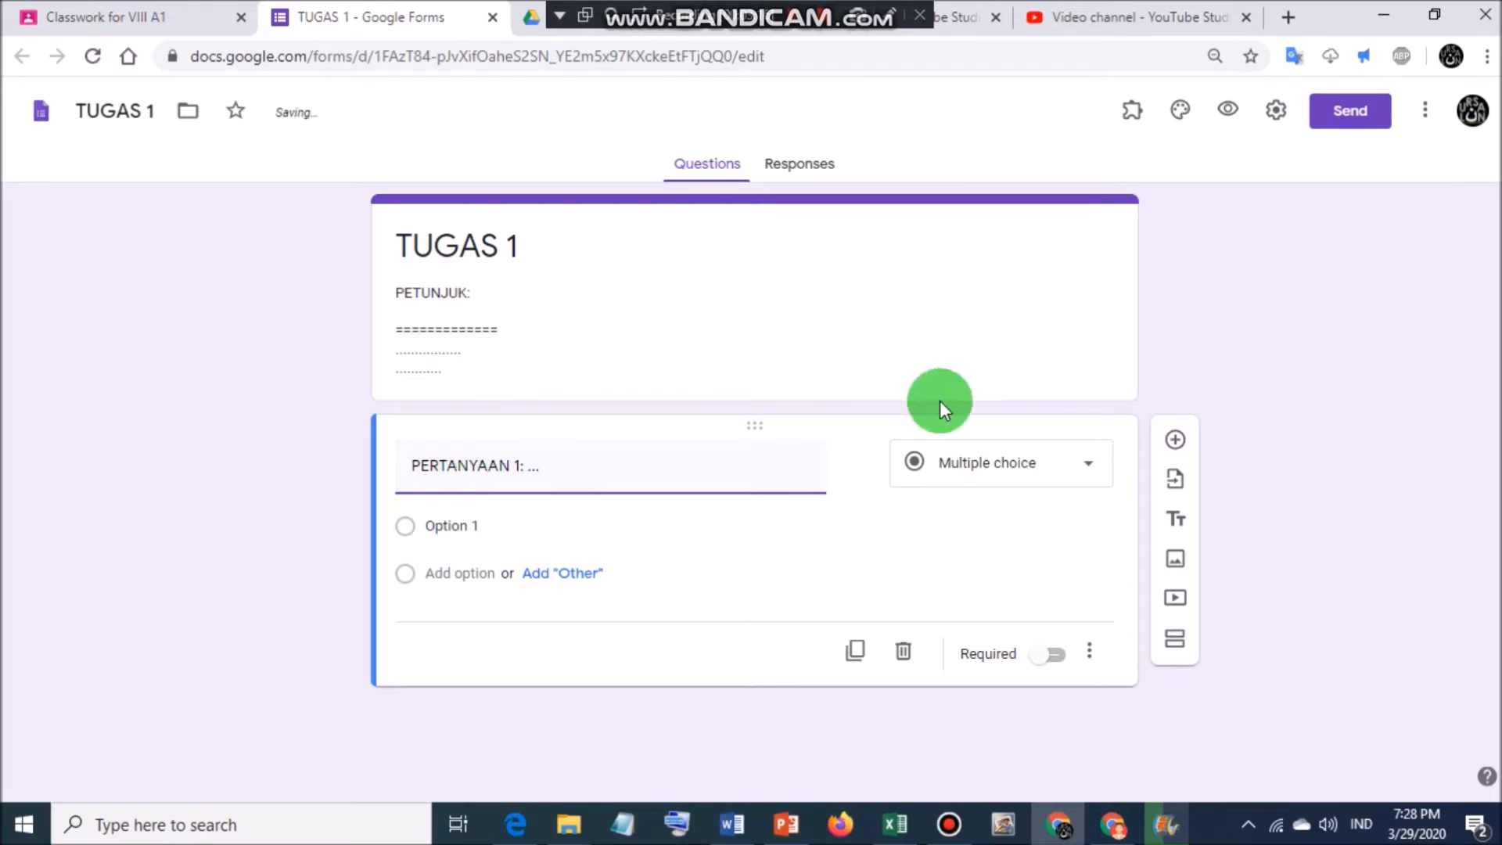
{"action": "left_click", "coordinate": [1039, 470]}
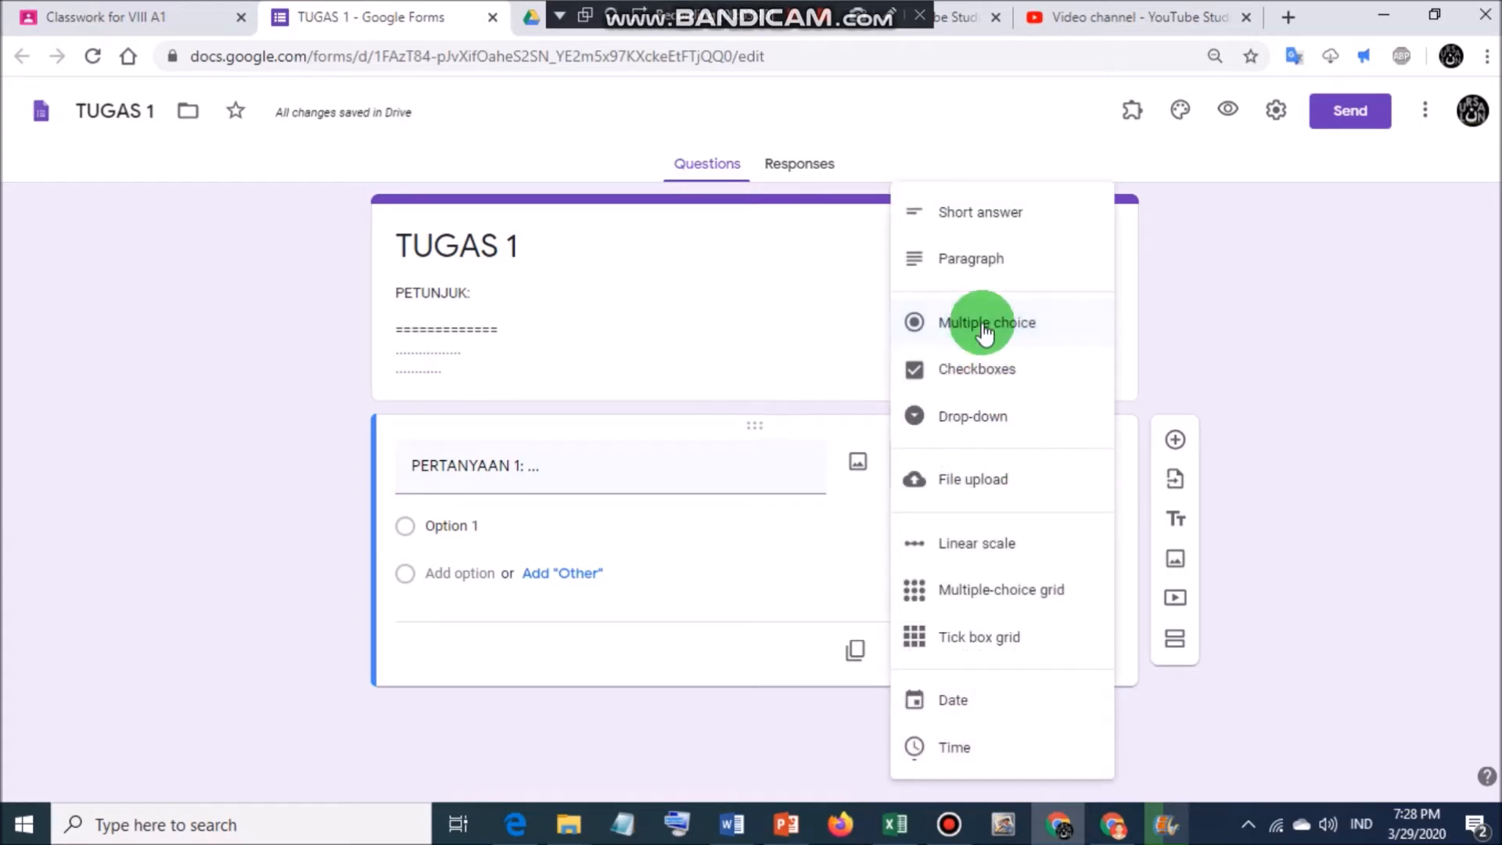
{"action": "left_click", "coordinate": [970, 267]}
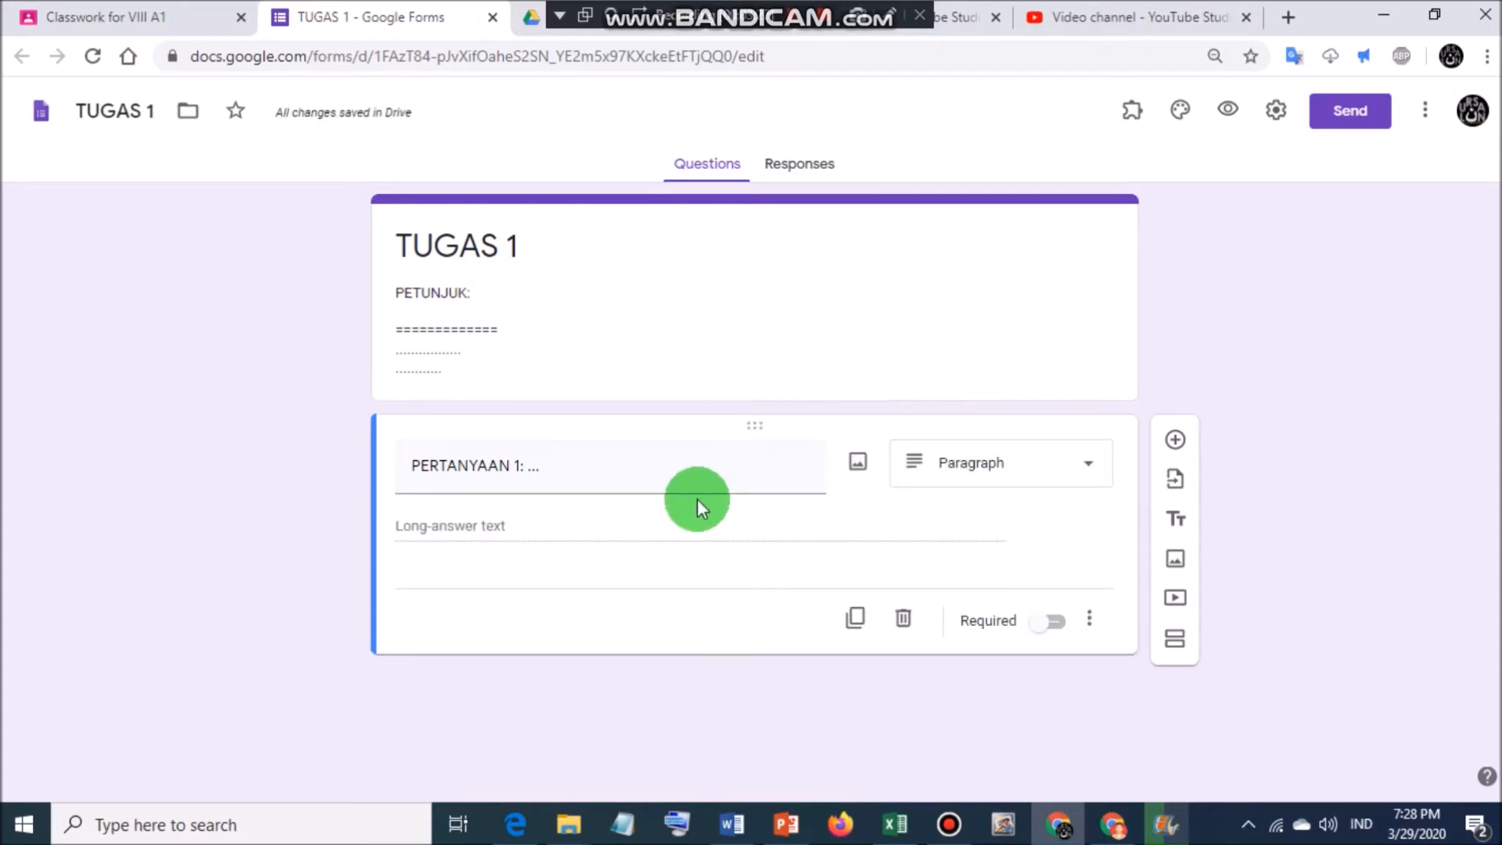
{"action": "left_click", "coordinate": [571, 469]}
{"action": "left_click", "coordinate": [572, 473]}
{"action": "type", "text": "BUAT"}
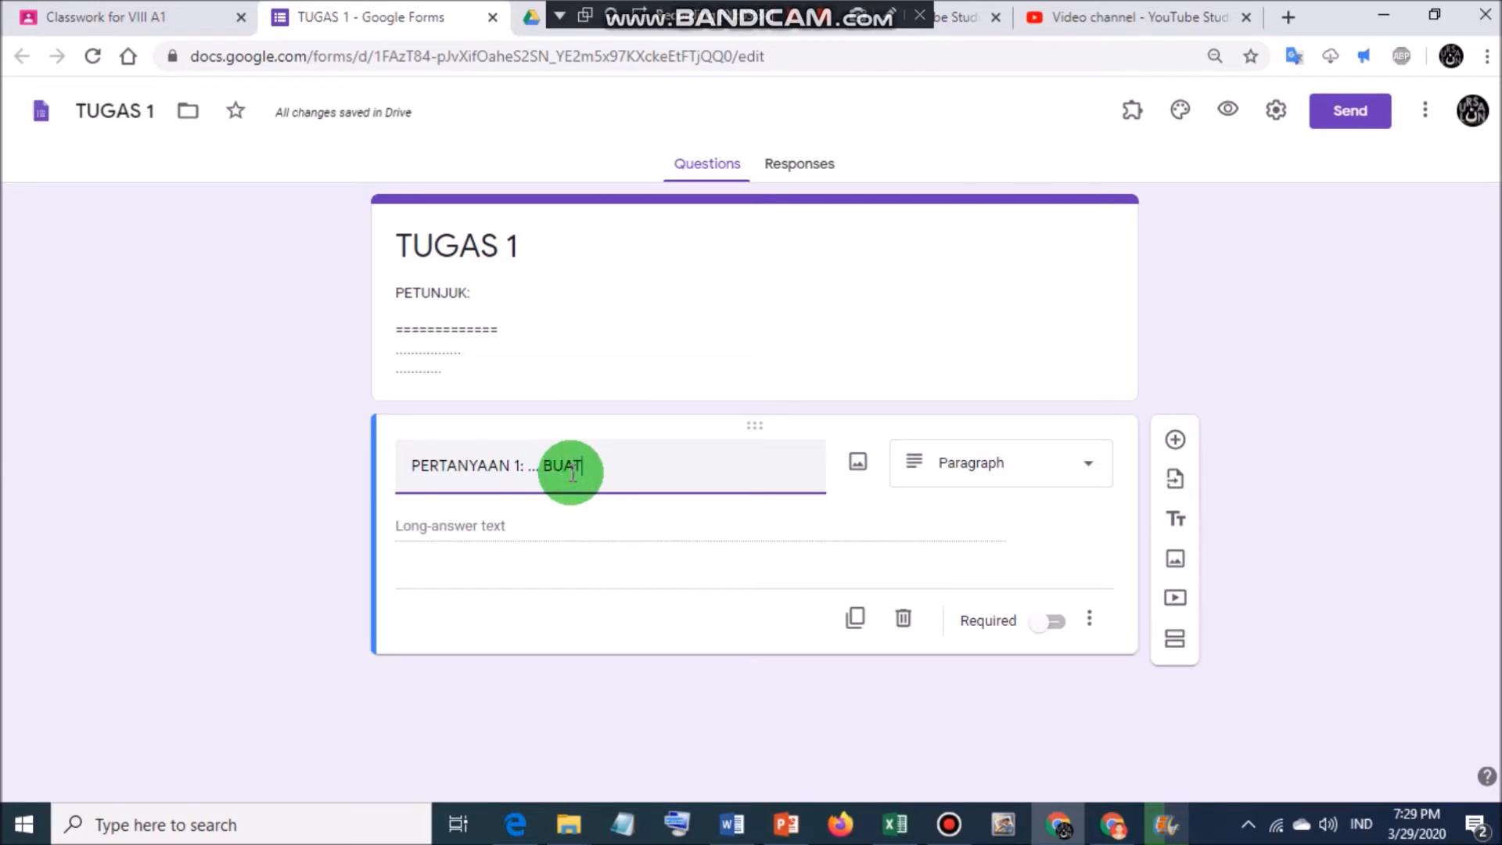
{"action": "type", "text": " MAKALAH, PAPER"}
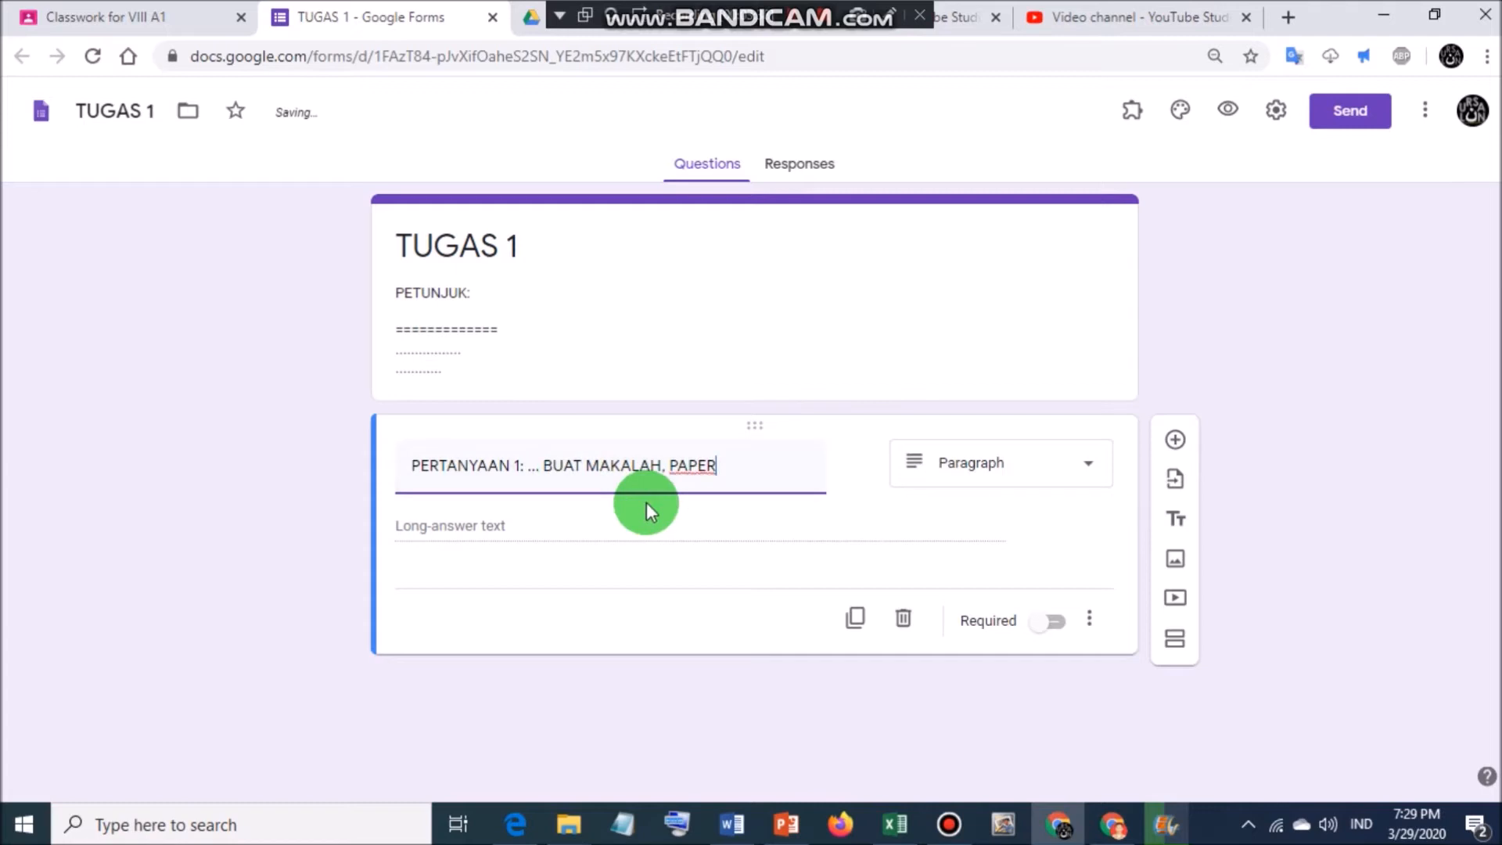
{"action": "left_click", "coordinate": [1053, 622]}
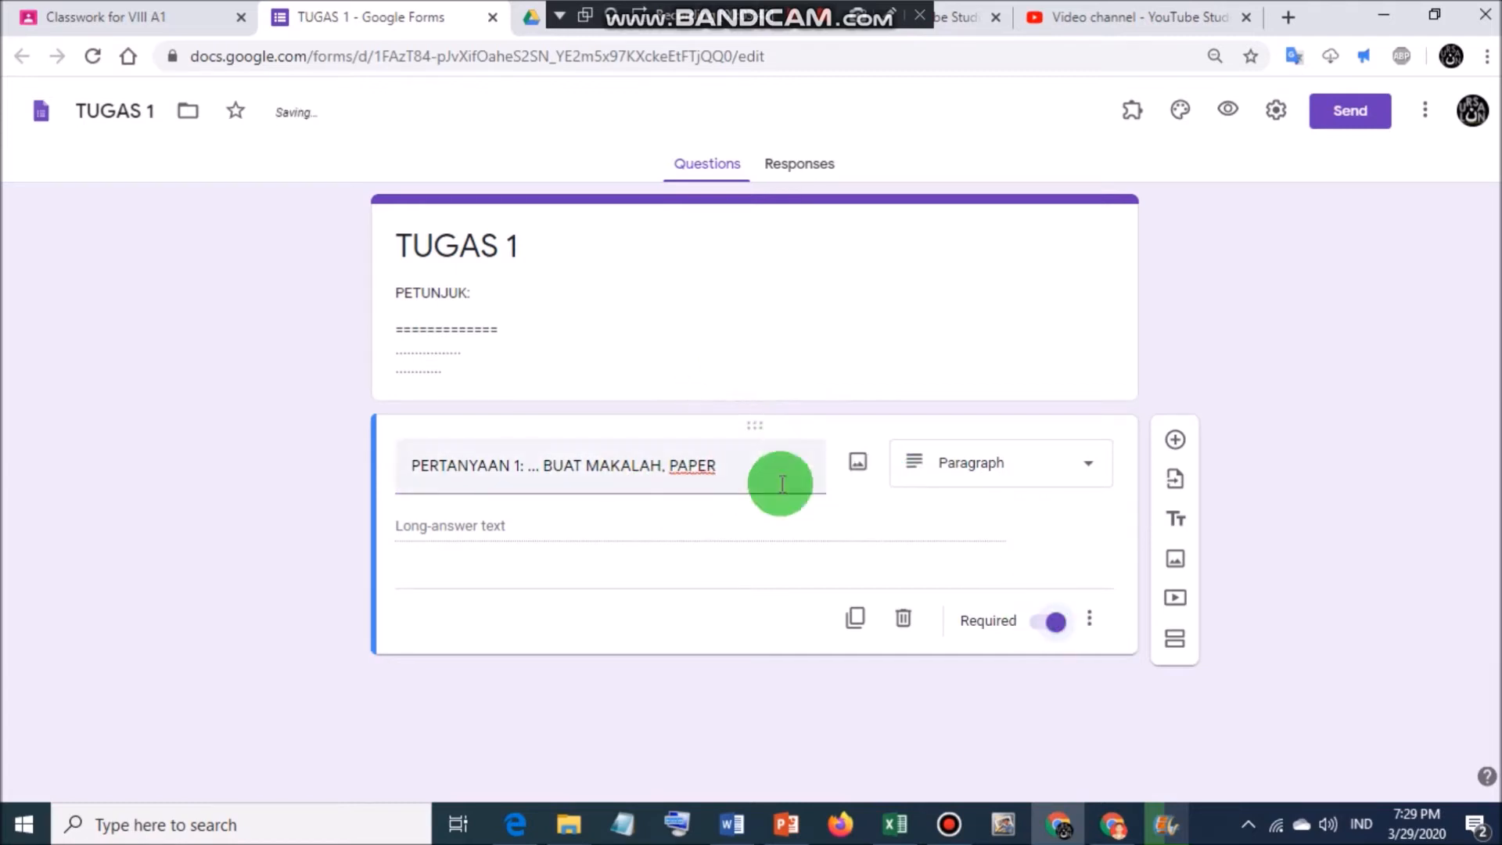
Delete the extra blank question added below question 1.
{"action": "left_click", "coordinate": [1175, 442]}
{"action": "scroll", "coordinate": [590, 479], "scroll_direction": "down", "scroll_amount": 1}
{"action": "left_click", "coordinate": [894, 702]}
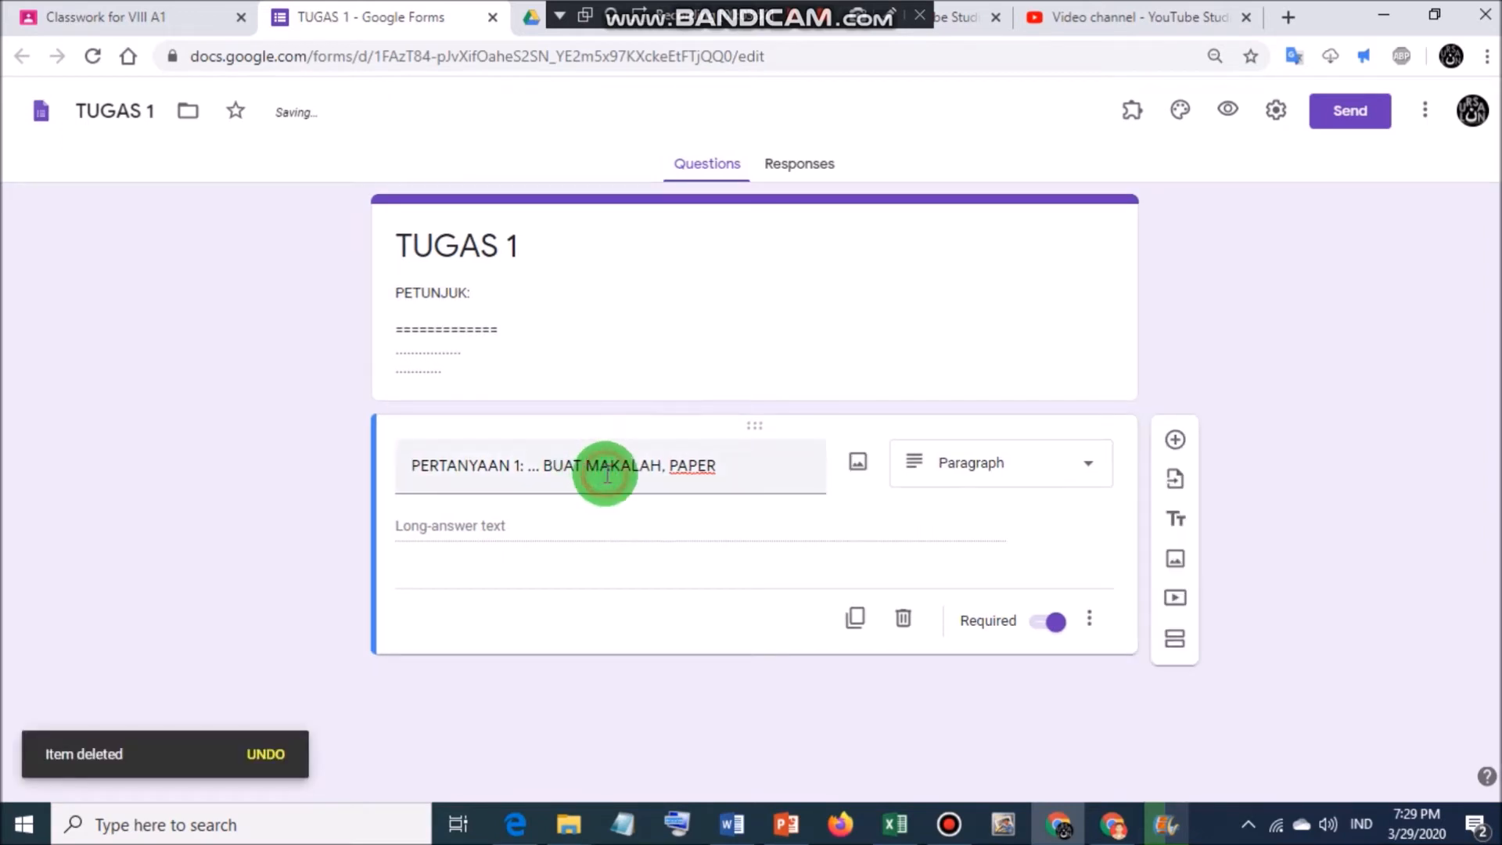
{"action": "triple_click", "coordinate": [603, 470]}
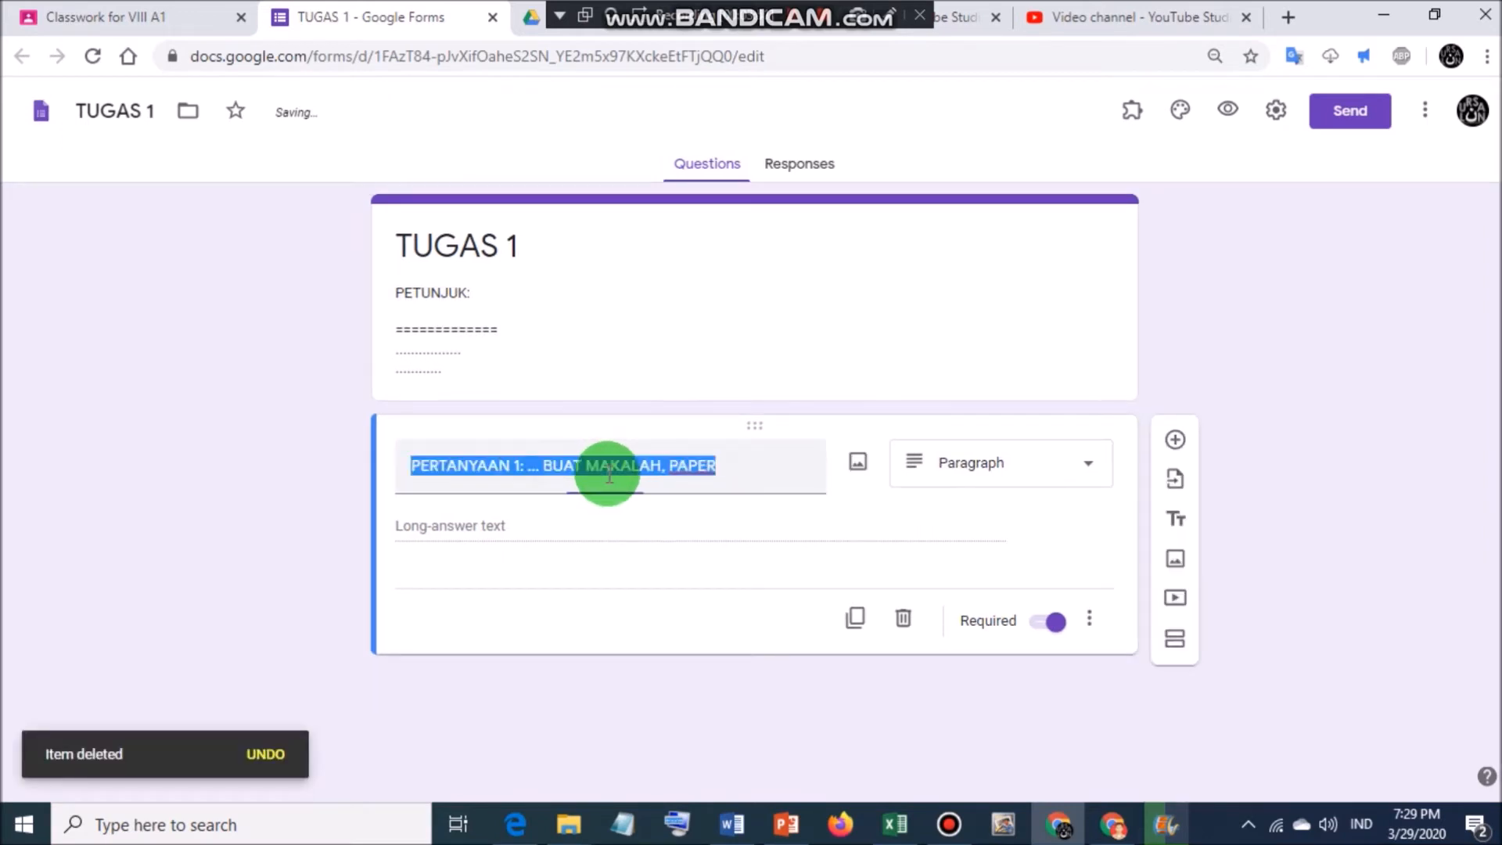
{"action": "left_click", "coordinate": [728, 465]}
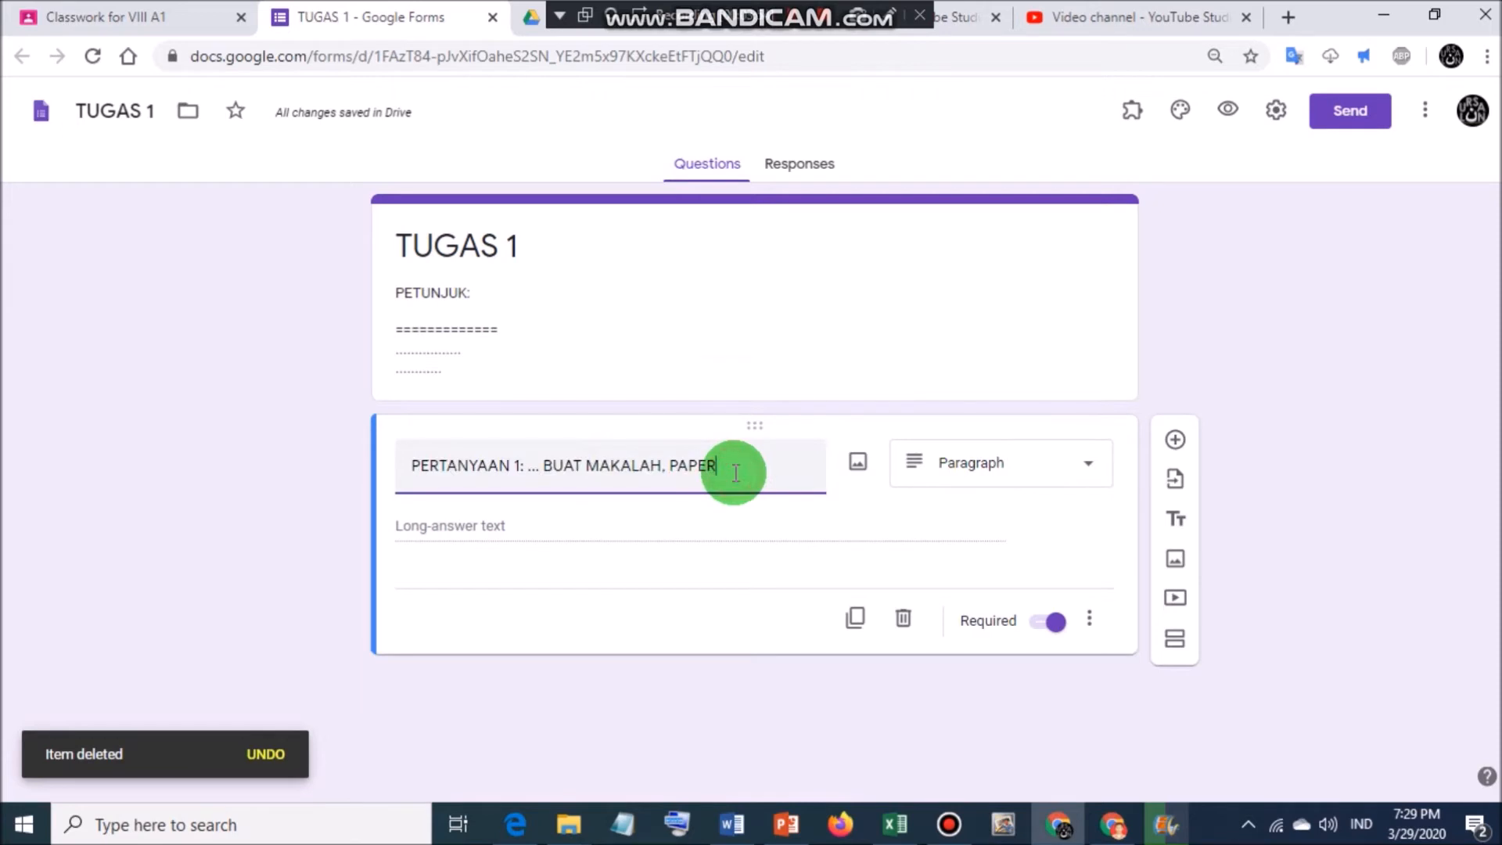
{"action": "left_click", "coordinate": [1030, 468]}
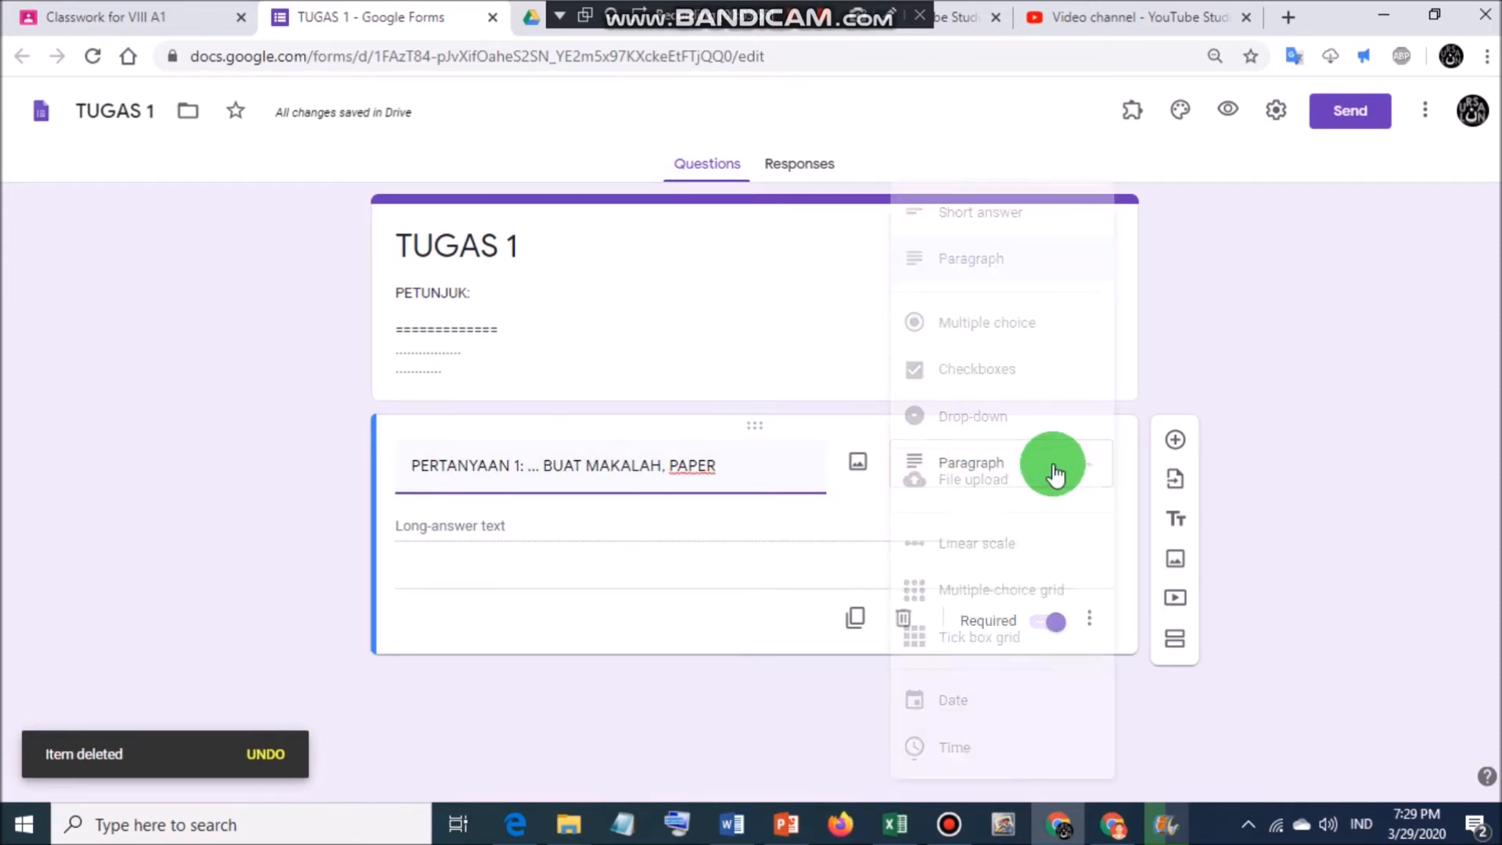
Make question 1 a file upload accepting only Document and PDF files, maximum 10 MB.
{"action": "left_click", "coordinate": [986, 479]}
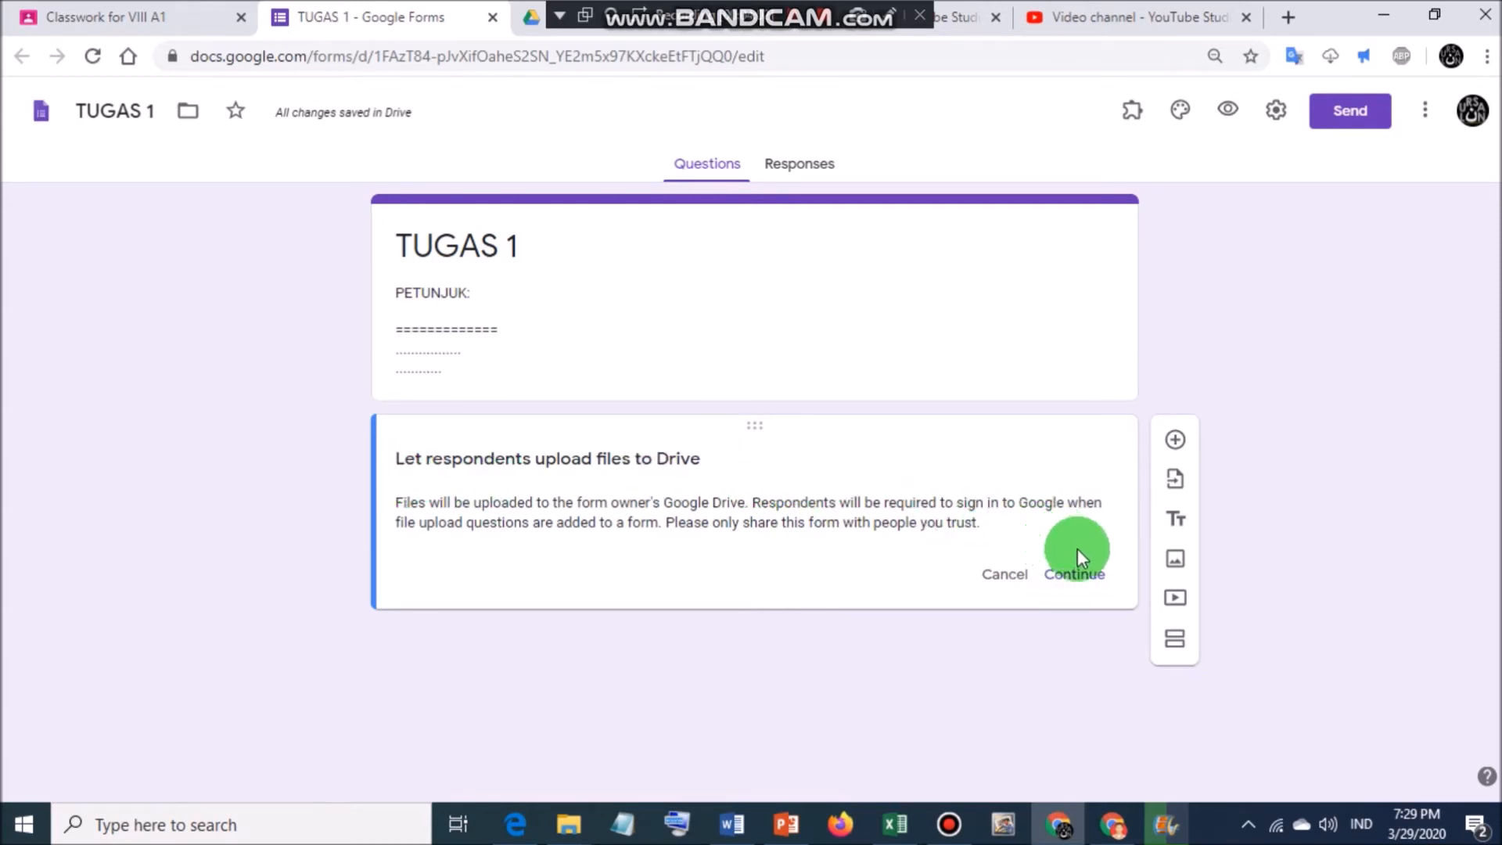
{"action": "left_click", "coordinate": [1078, 576]}
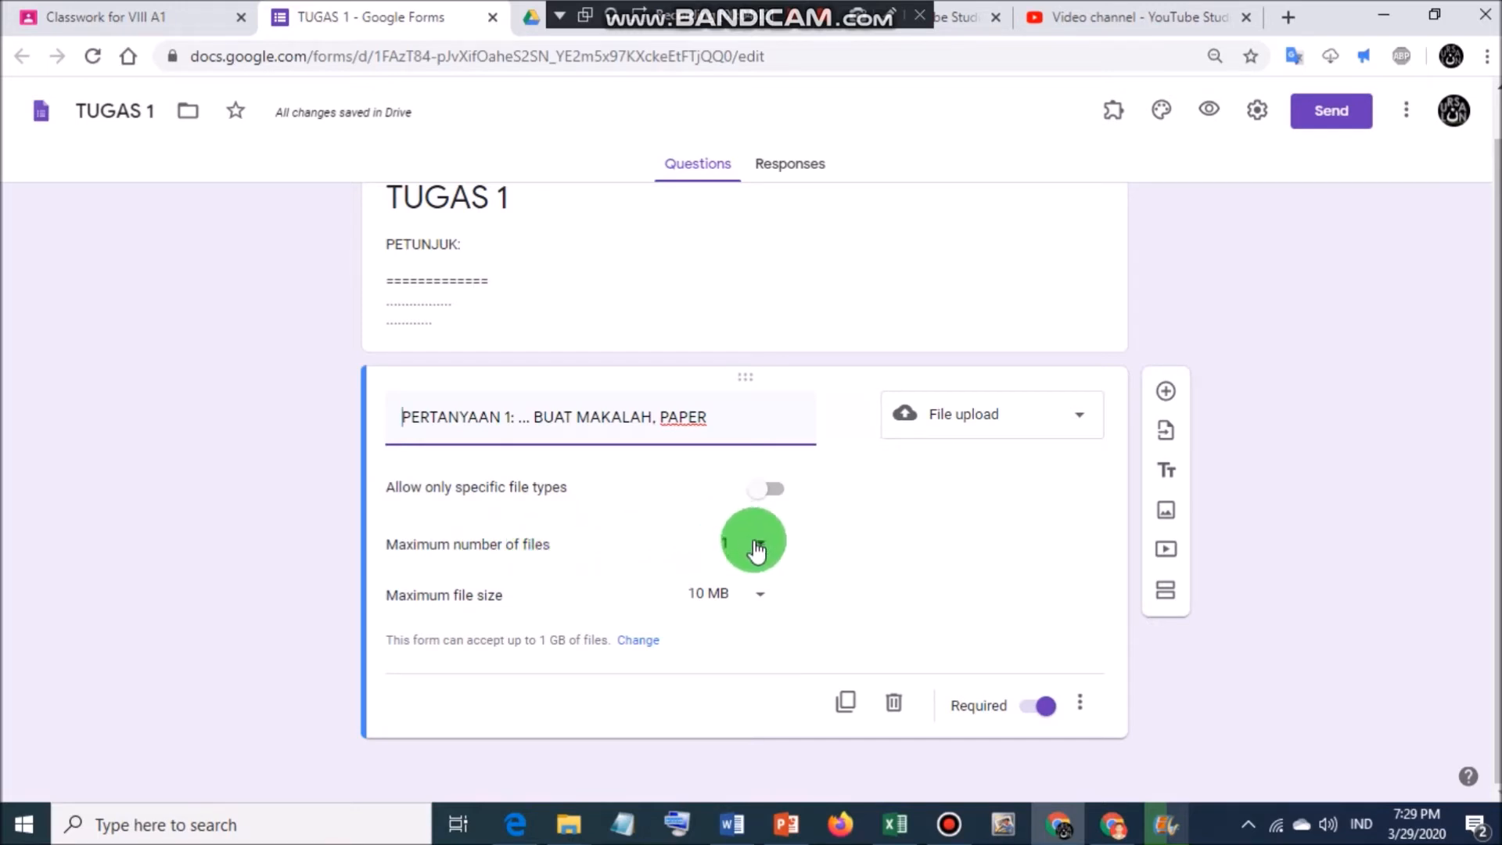
{"action": "left_click", "coordinate": [760, 596]}
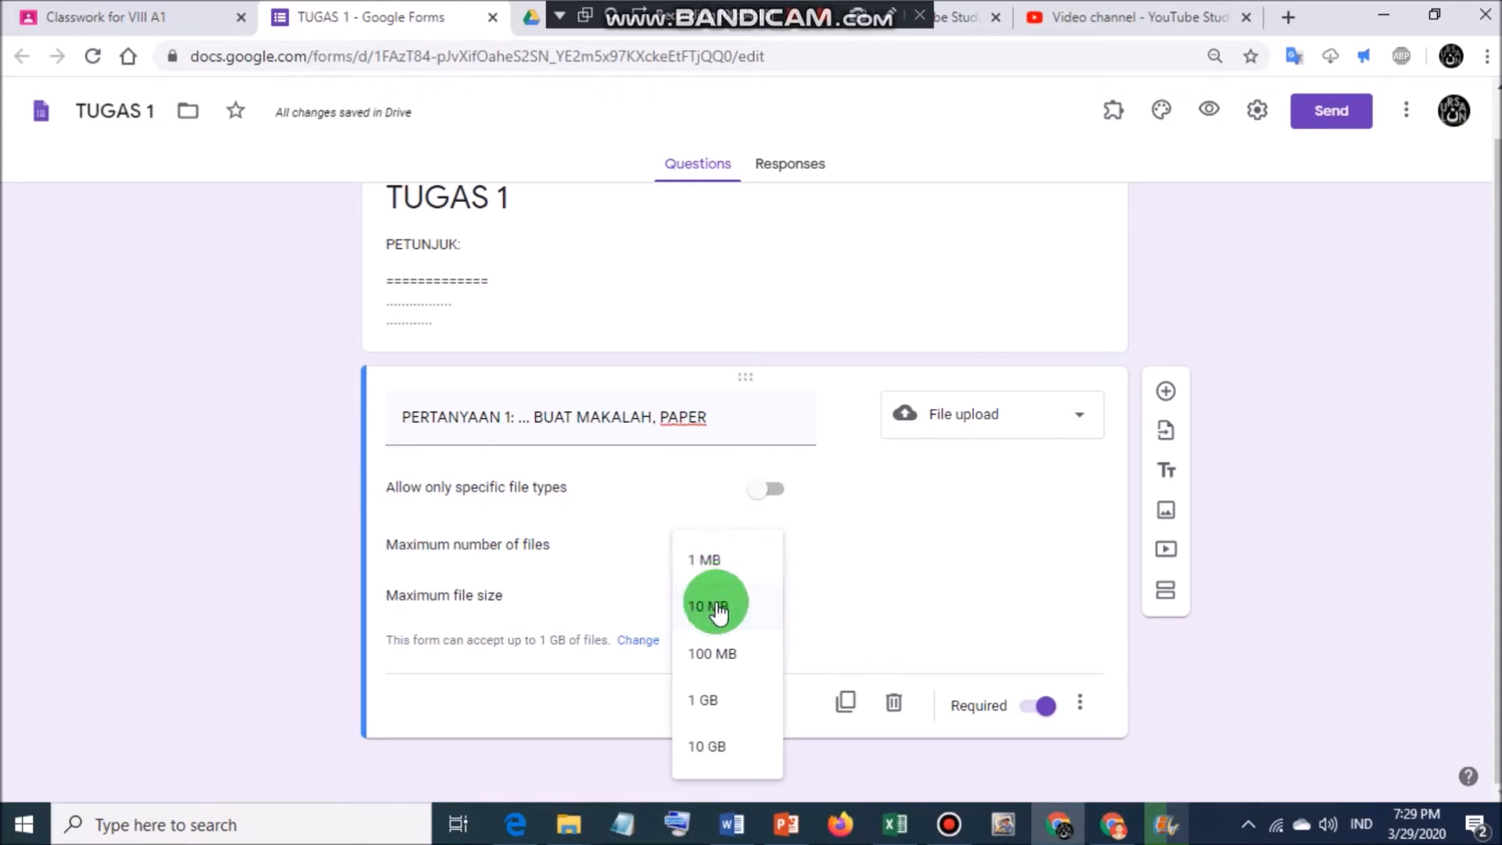
{"action": "left_click", "coordinate": [720, 609]}
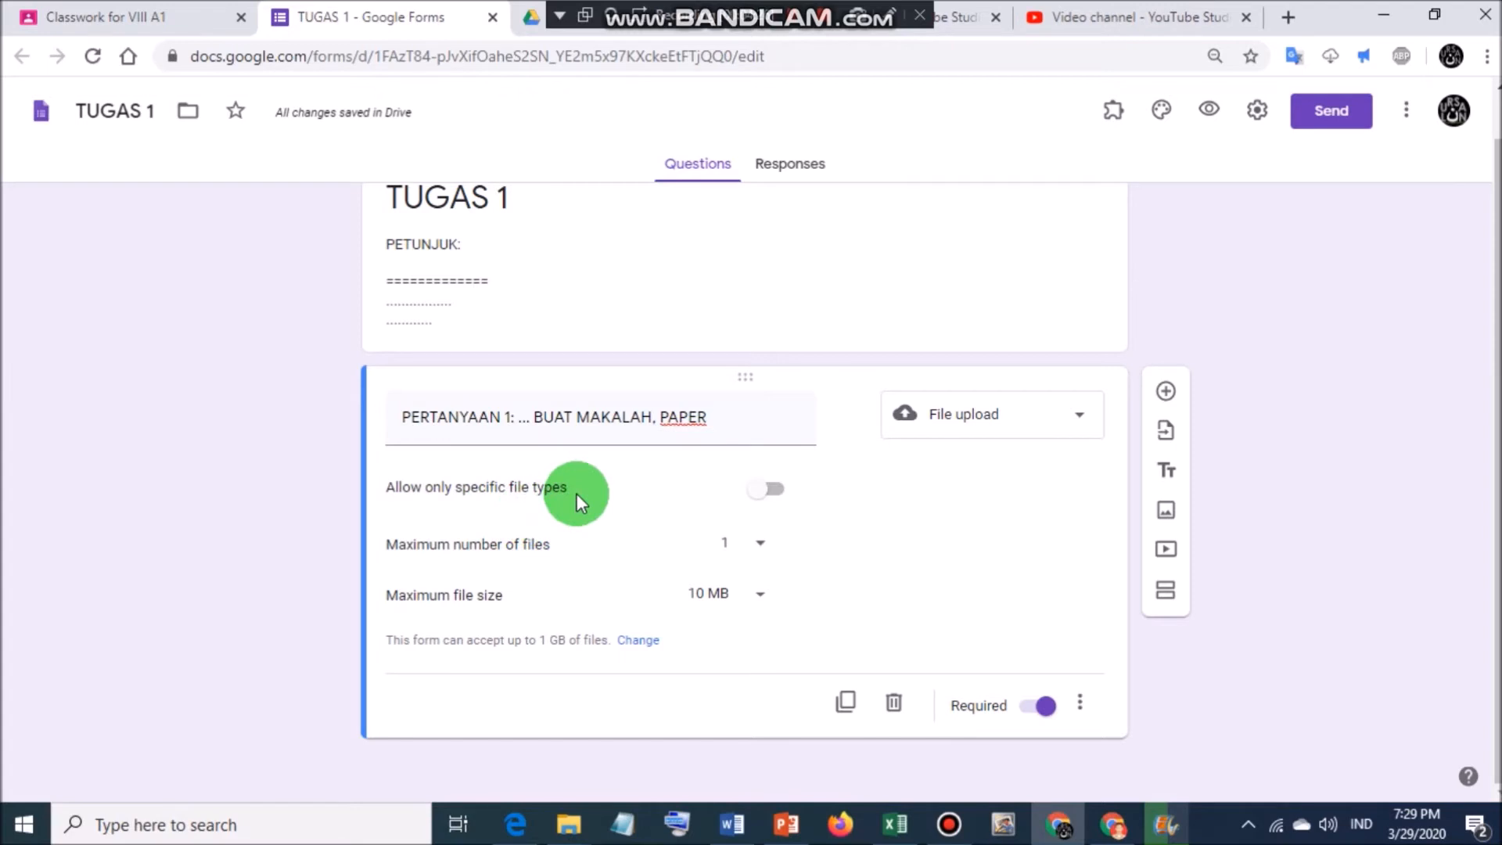
{"action": "left_click", "coordinate": [774, 490]}
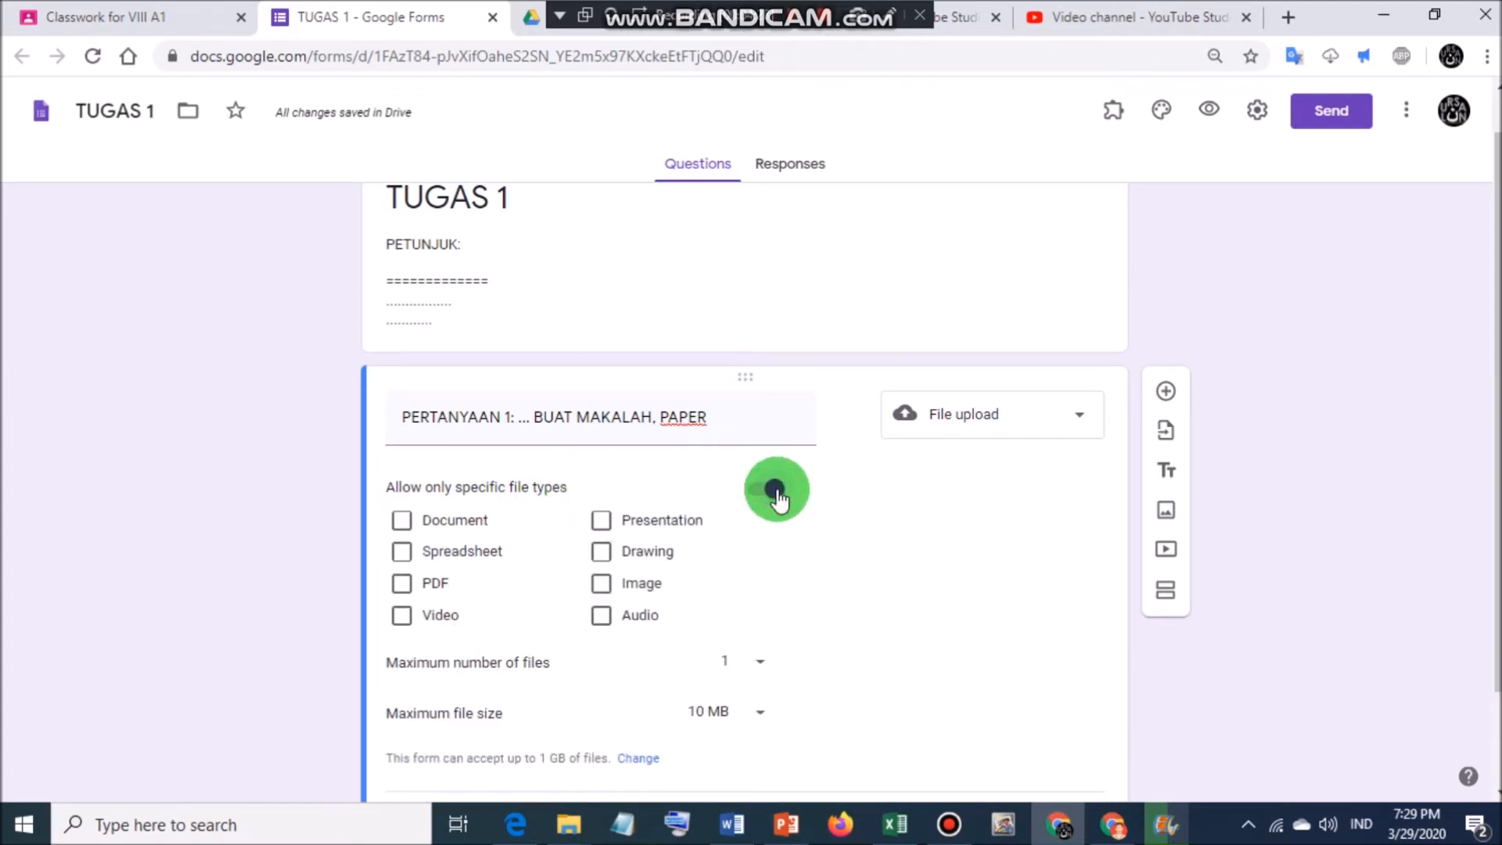
{"action": "left_click", "coordinate": [402, 521]}
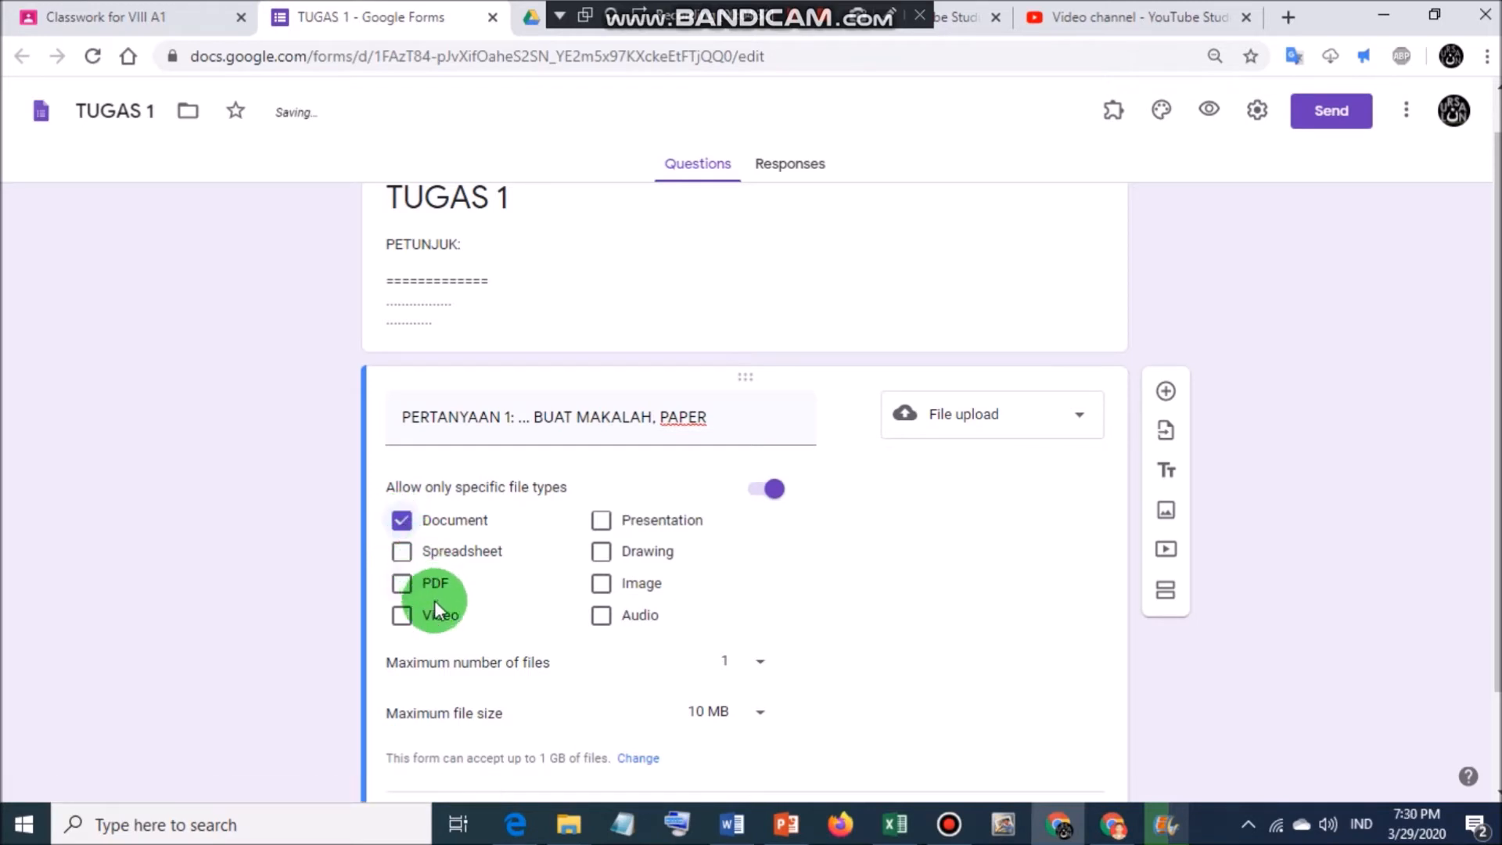
{"action": "left_click", "coordinate": [402, 583]}
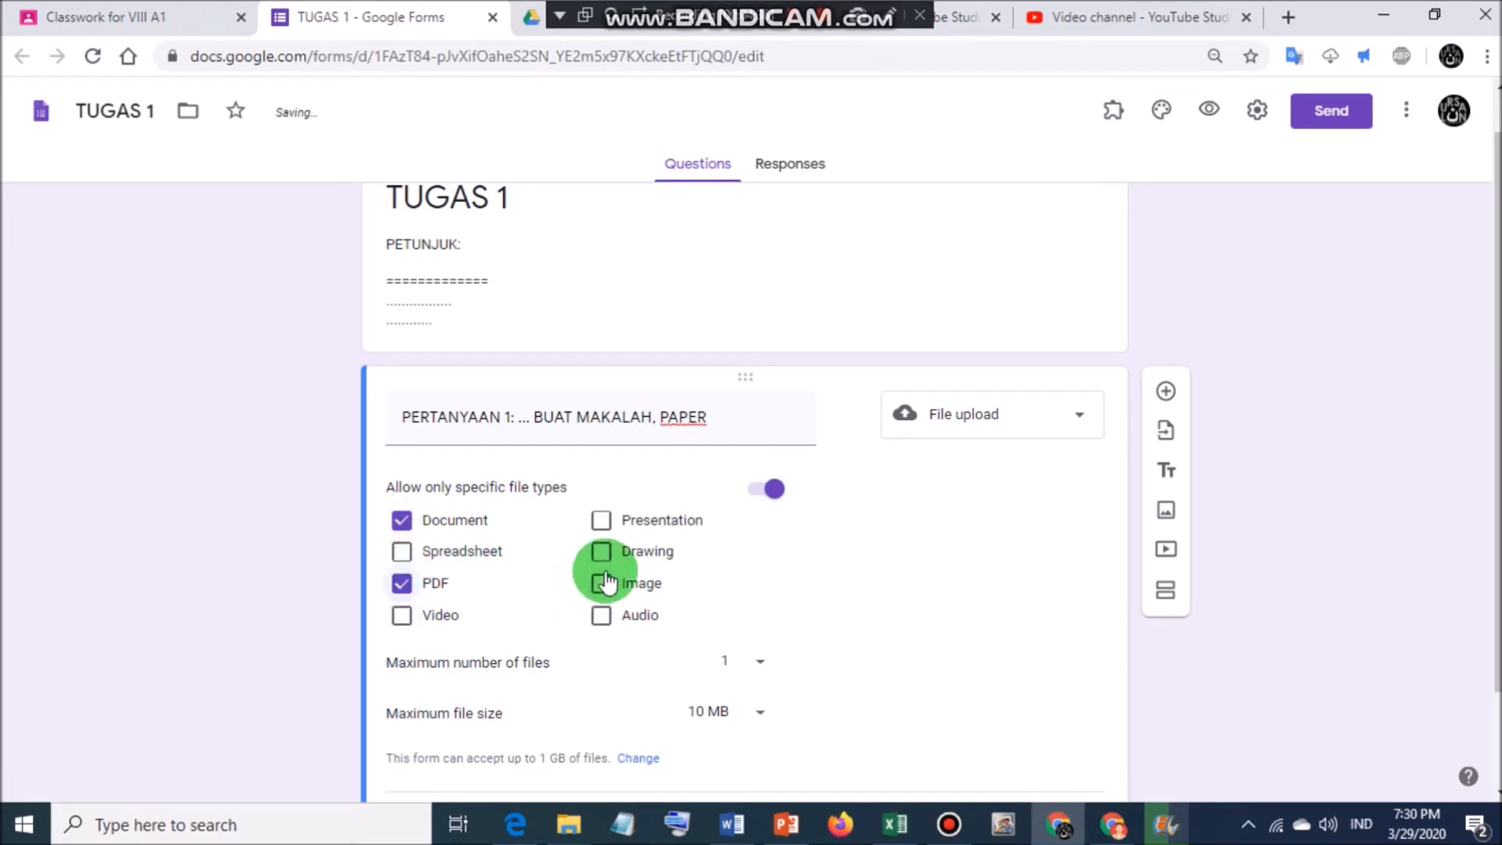
{"action": "scroll", "coordinate": [554, 557], "scroll_direction": "down", "scroll_amount": 2}
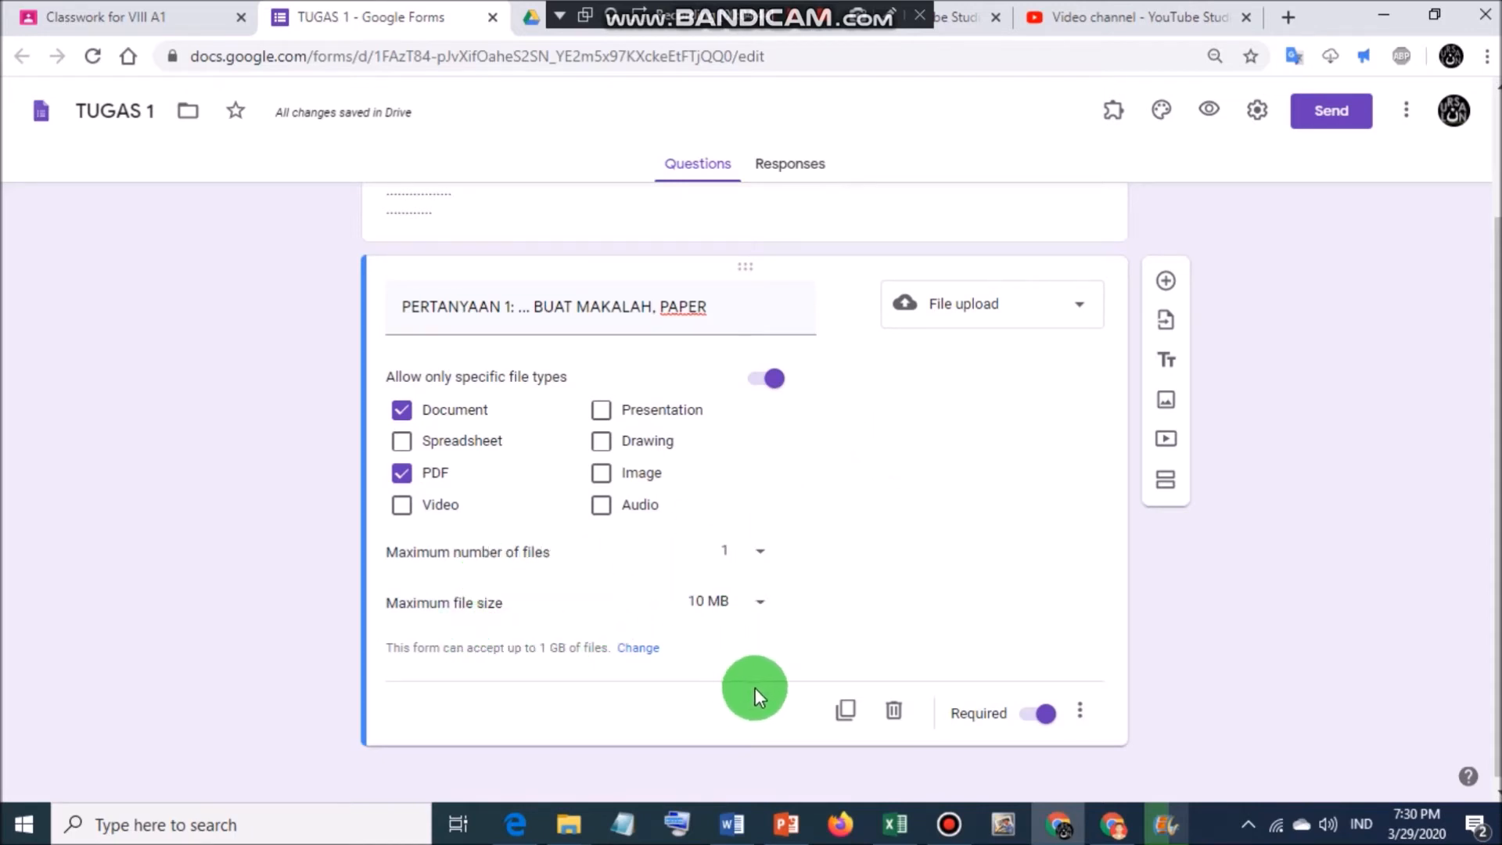
Add a second question reading 'SILAHKAN KLIK SUBMIT / KIRIM UNTUK MENYELESAIKAN TUGAS'.
{"action": "left_click", "coordinate": [1165, 280]}
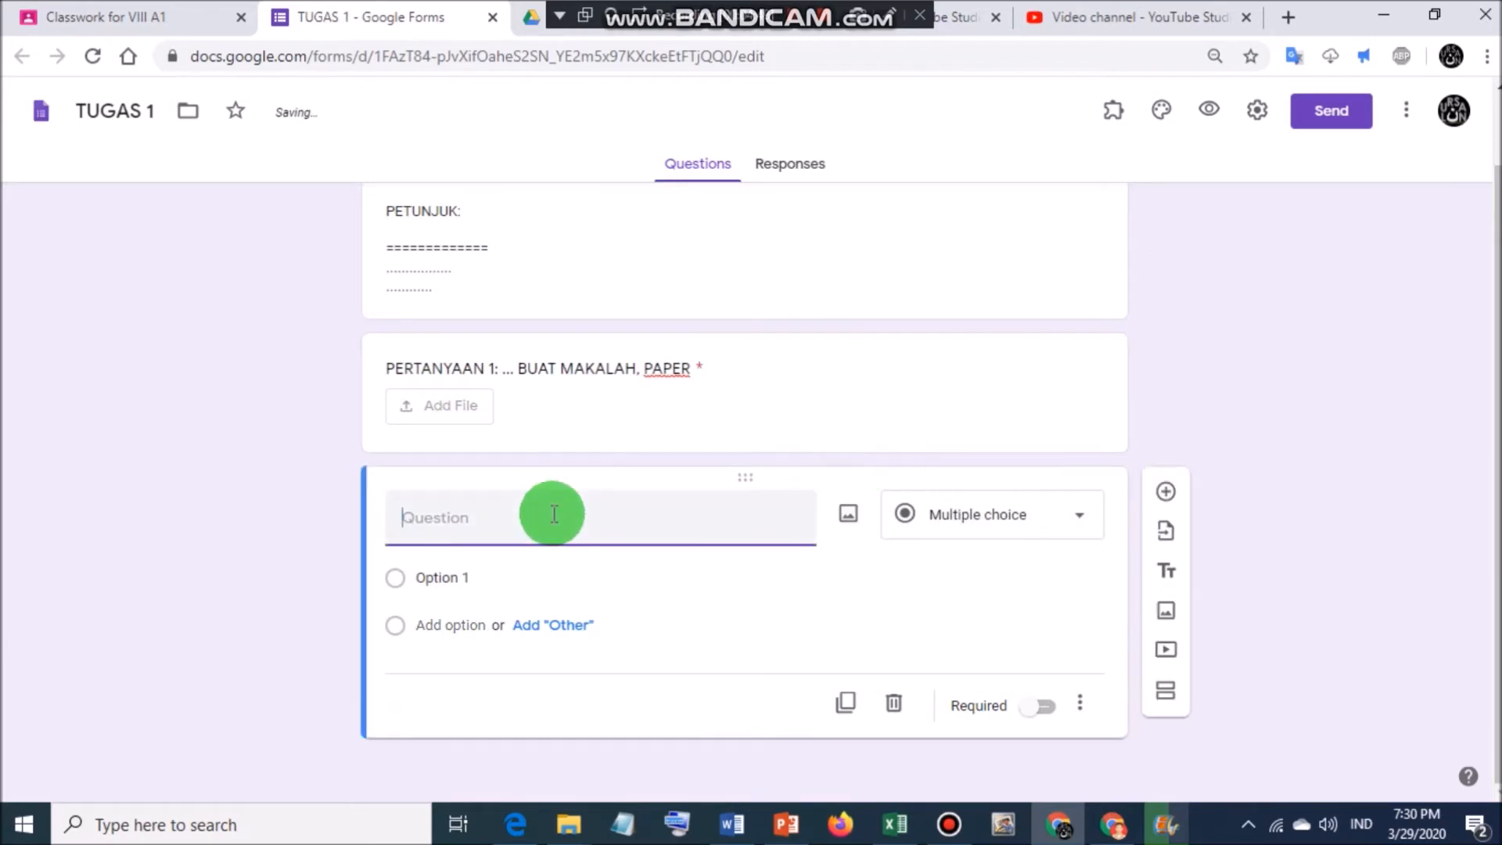
{"action": "type", "text": "SILAHKAN"}
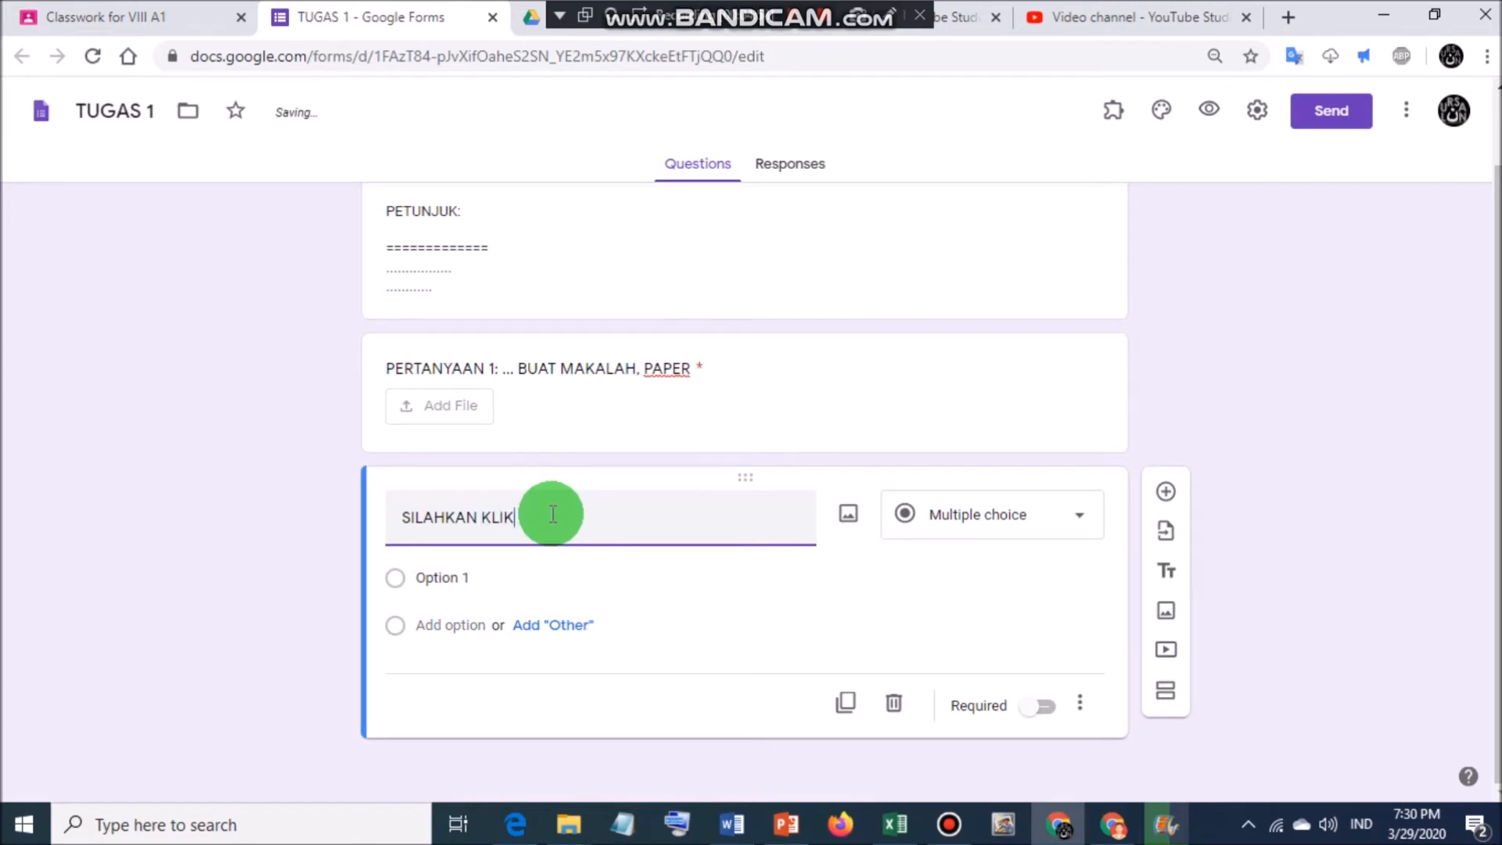
{"action": "type", "text": "KLIK SUBMIT / KIRIM UNTUK MENYELESAIKAN "}
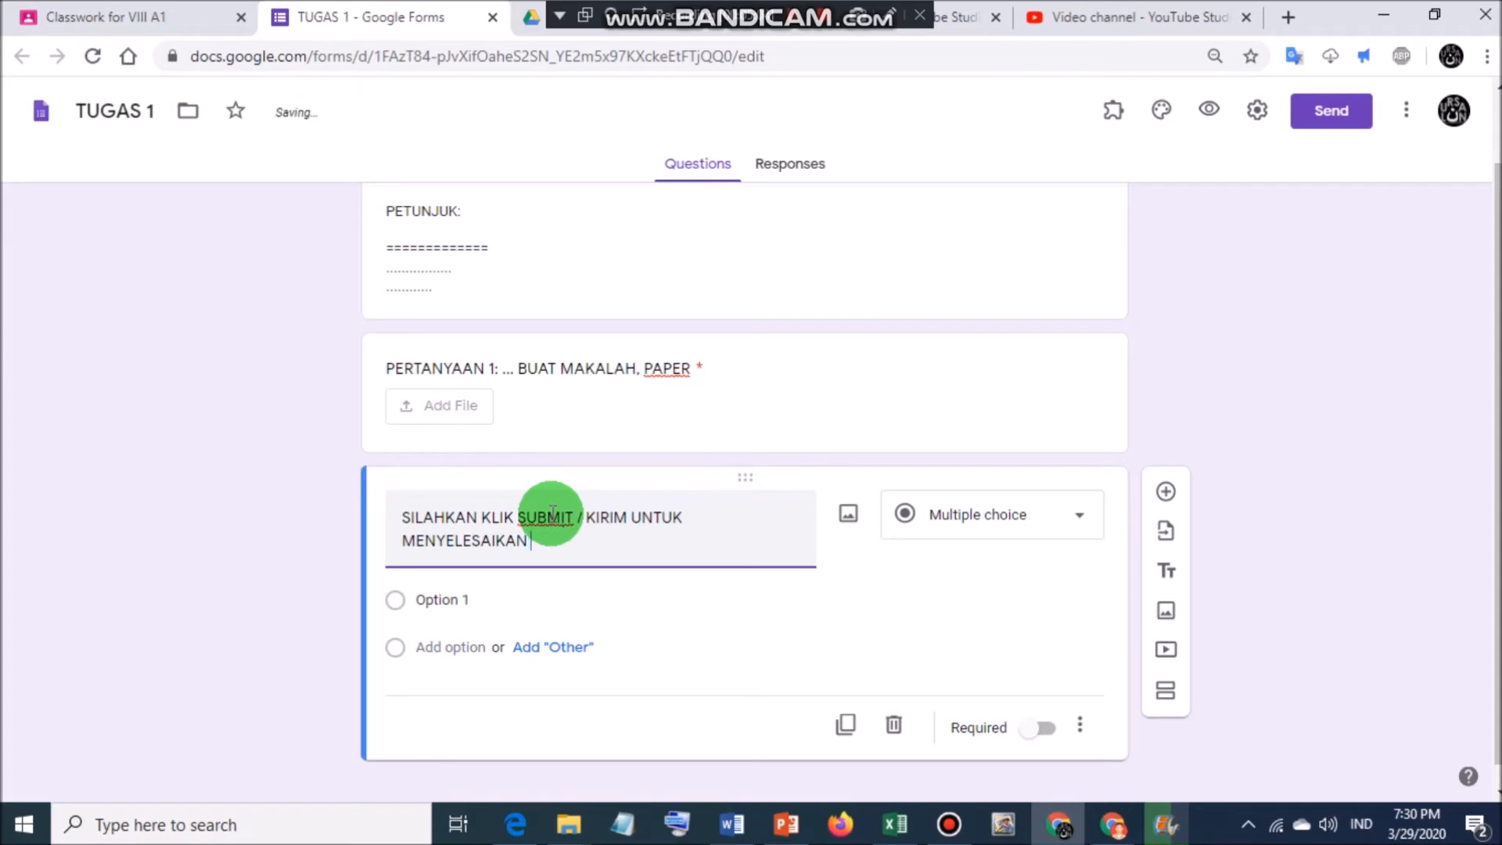
{"action": "type", "text": "TUGAS."}
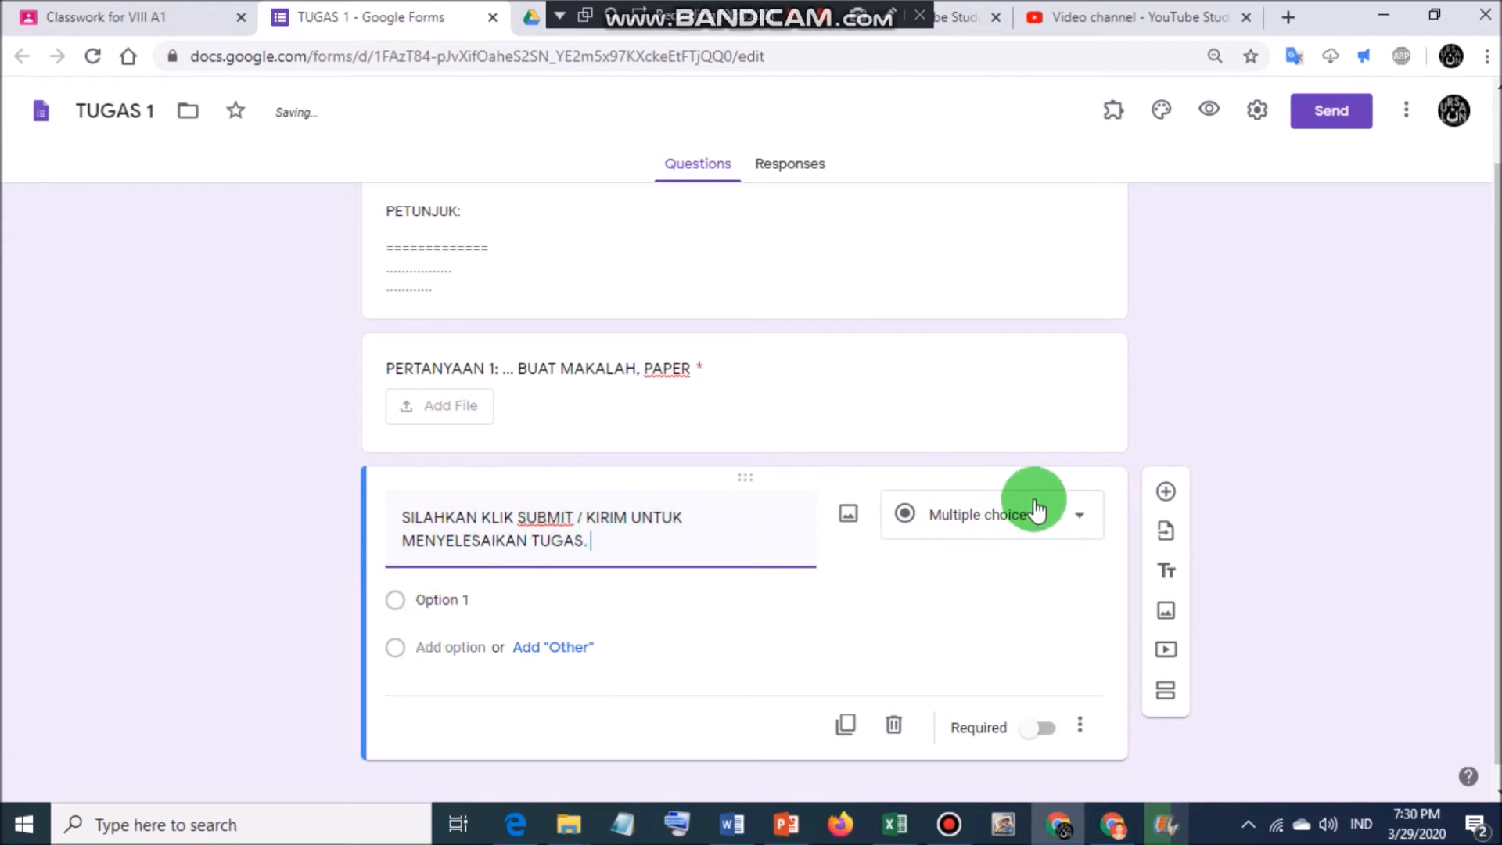
{"action": "left_click", "coordinate": [1043, 728]}
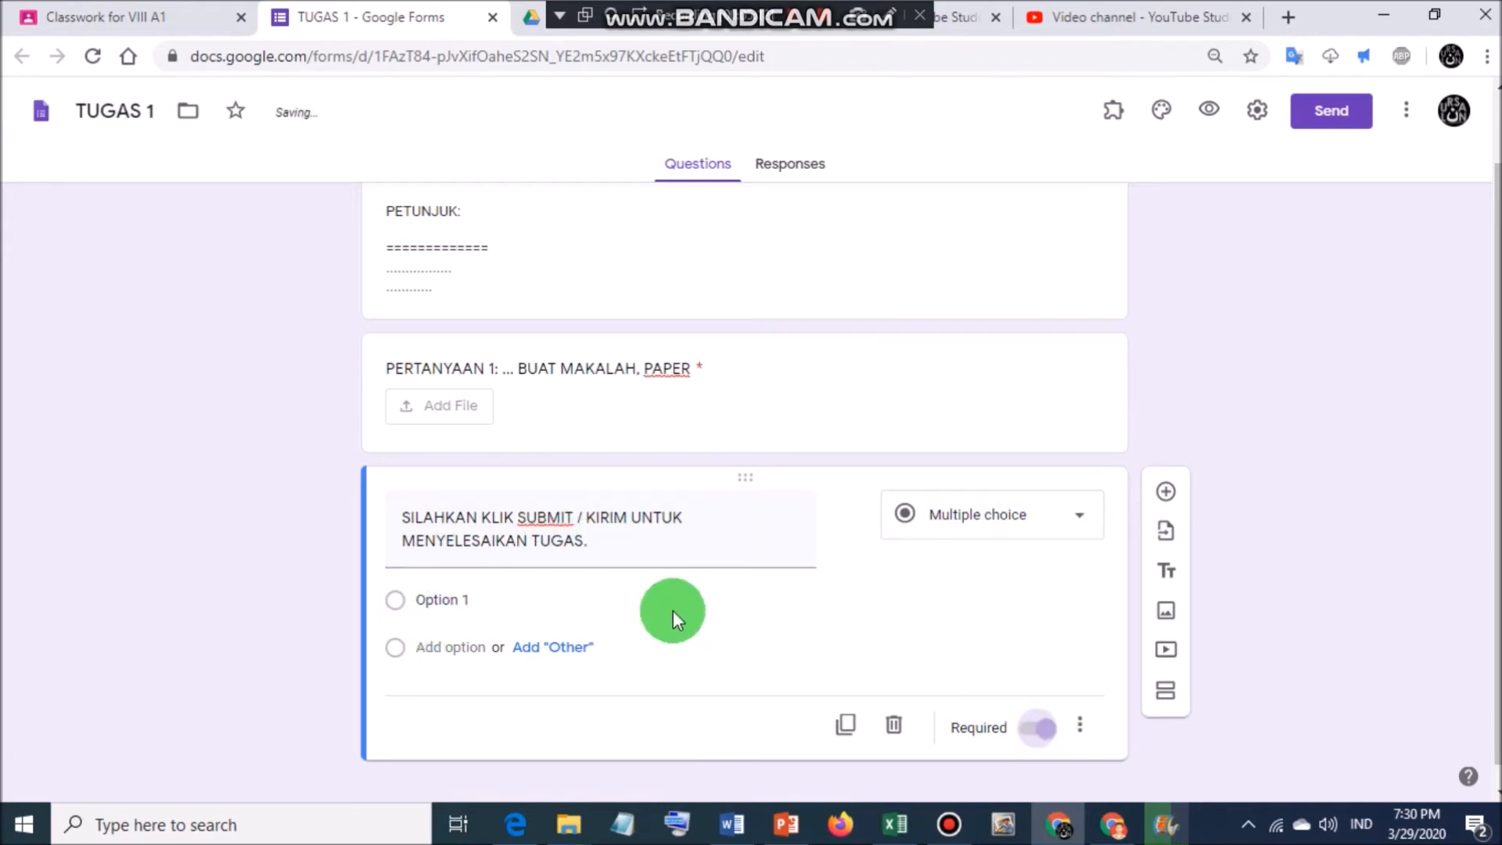
{"action": "left_click", "coordinate": [629, 545]}
{"action": "left_click", "coordinate": [628, 544]}
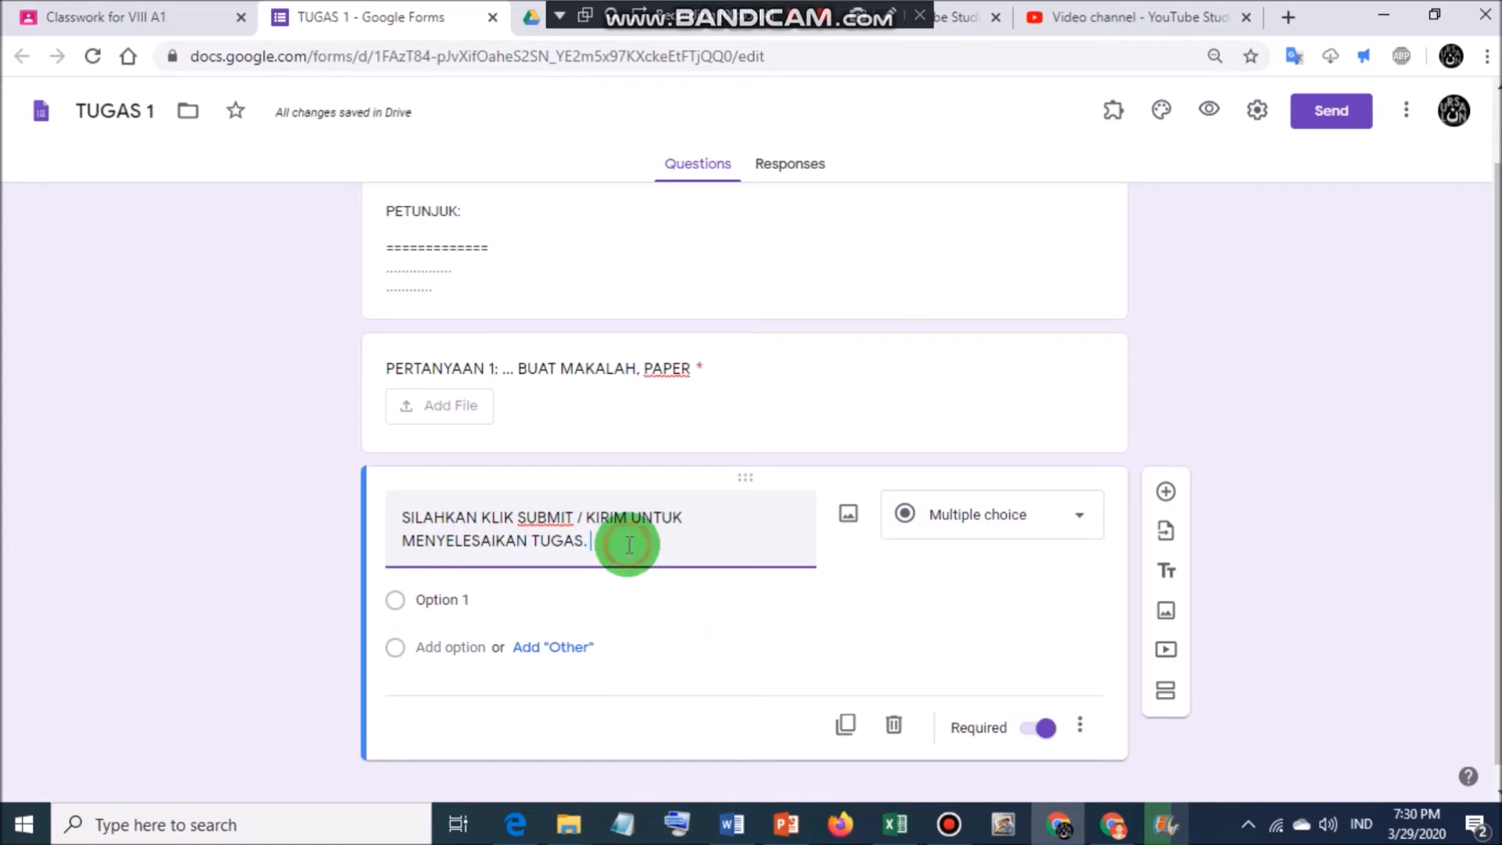
{"action": "type", "text": "MASUKKAN K"}
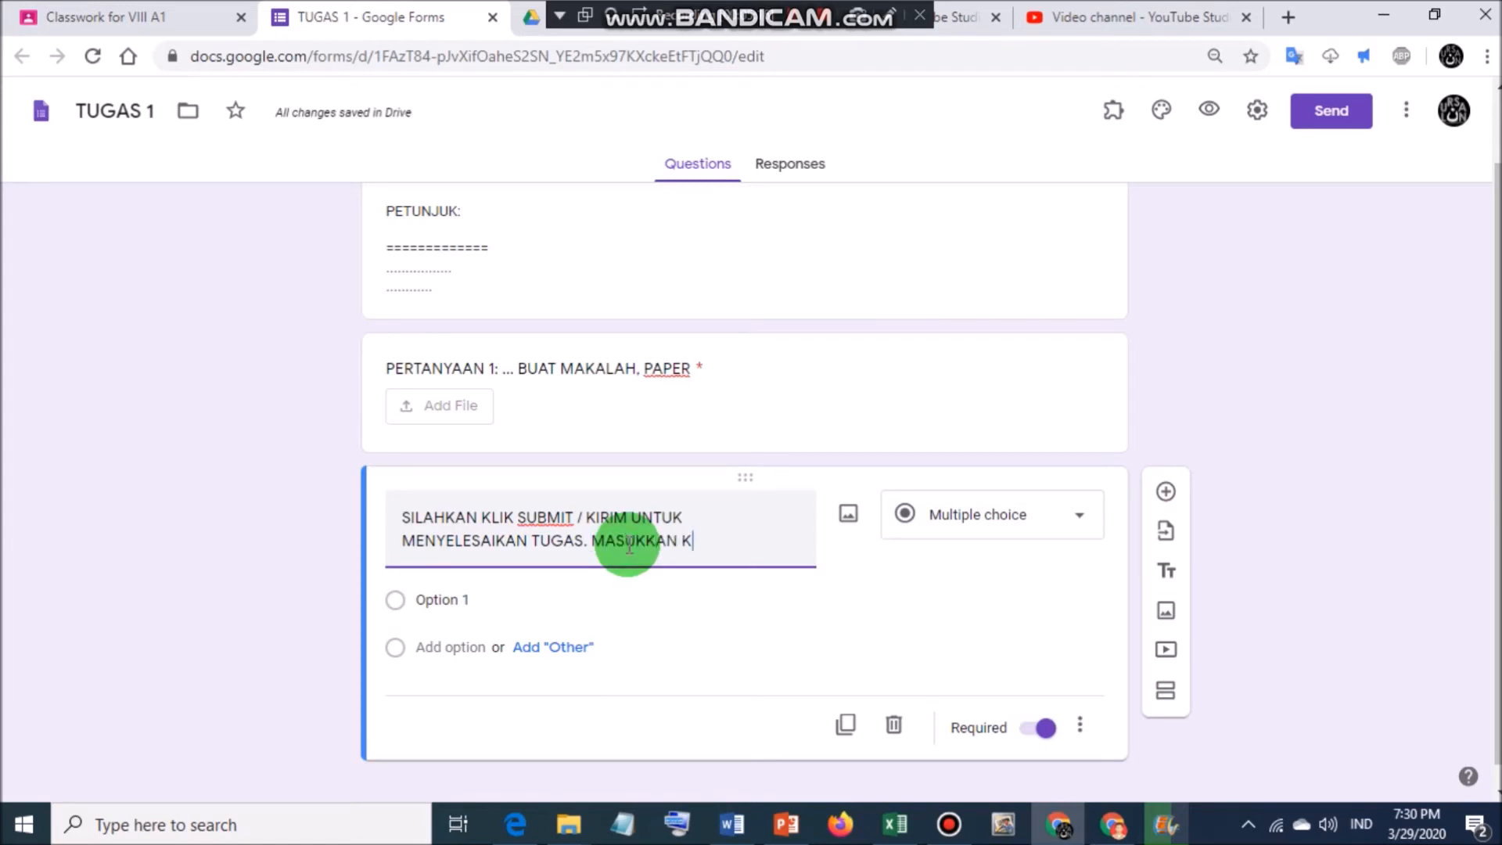
{"action": "type", "text": "ATA KUNCI:"}
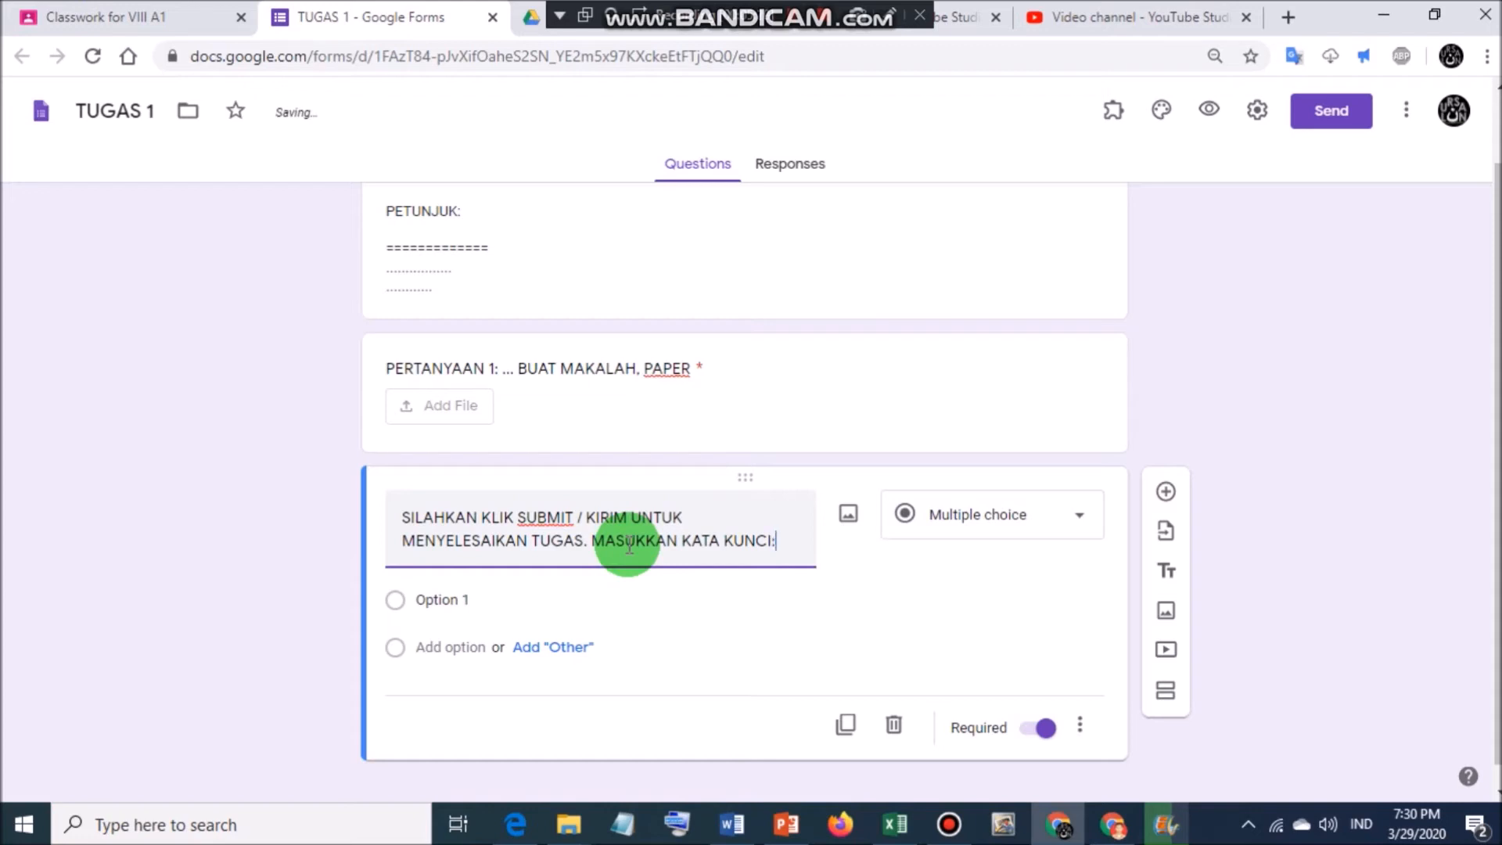
{"action": "type", "text": " 1234"}
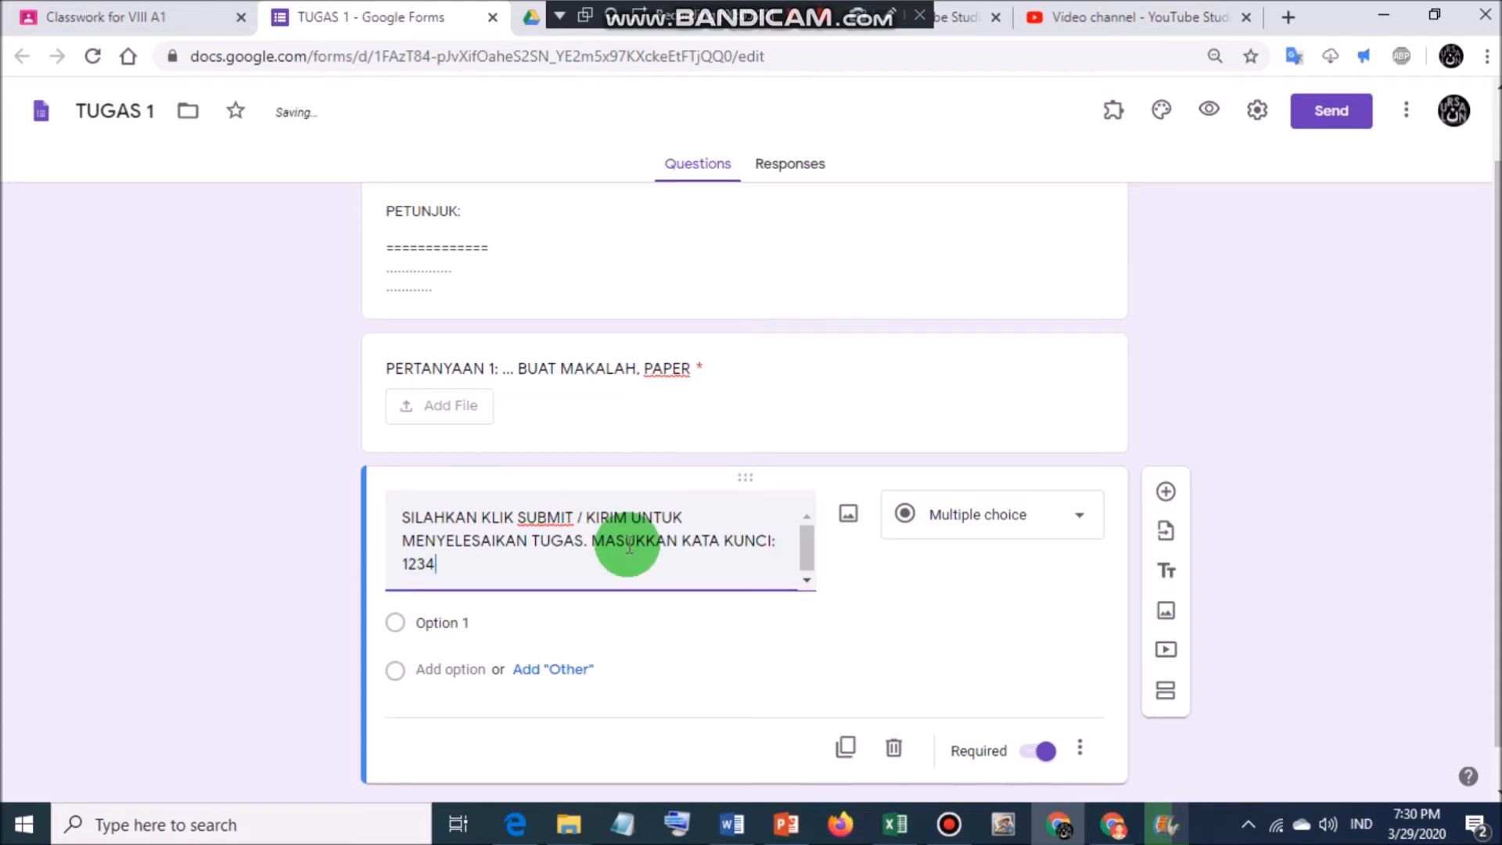
{"action": "left_click", "coordinate": [1025, 517]}
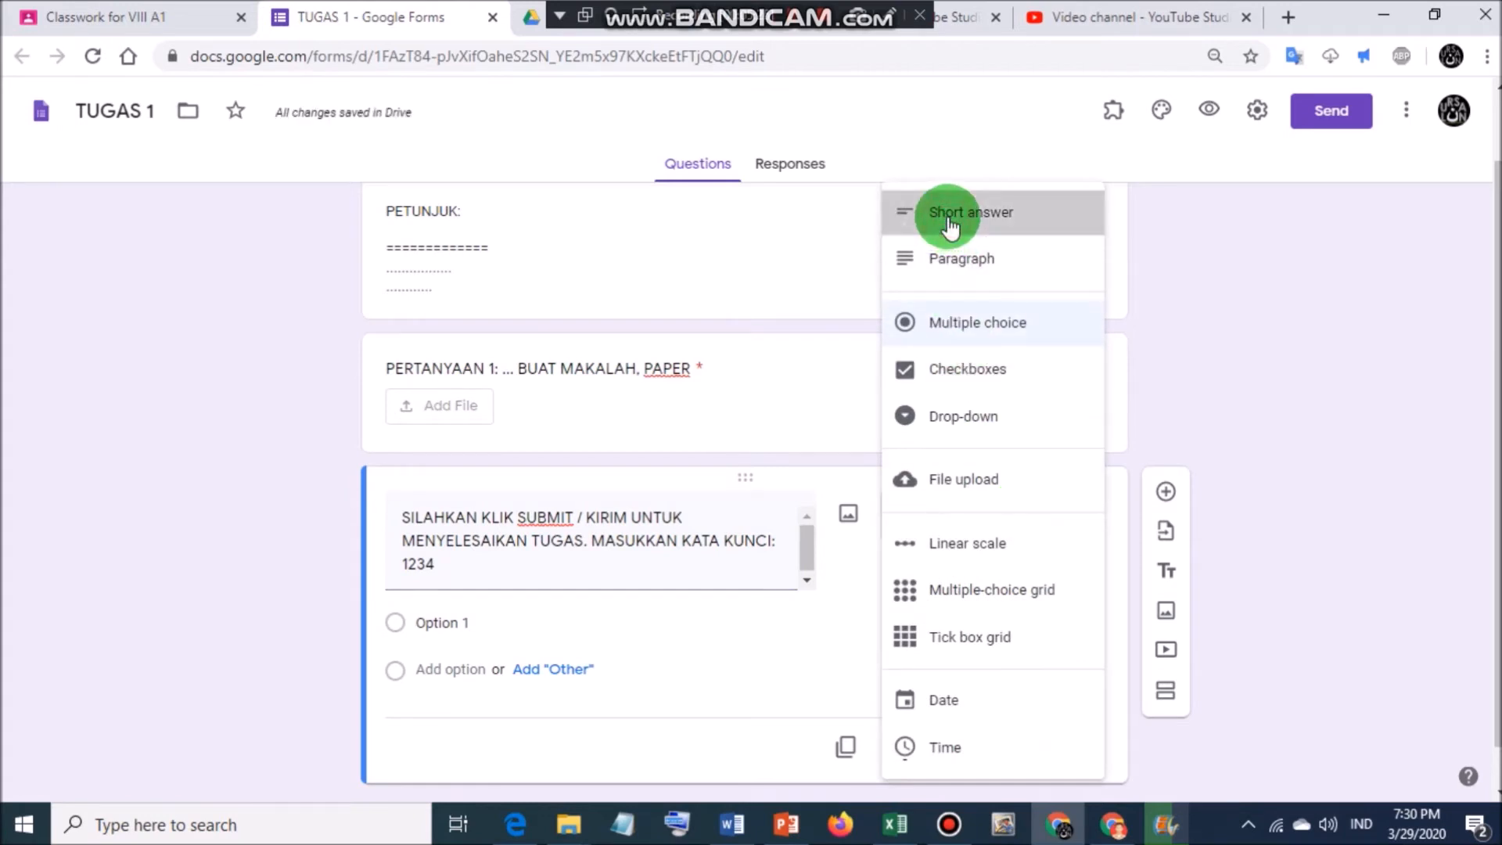
Make the keyword question a short answer requiring a number greater than 1234, error 'KATA KUNCI SALAH'.
{"action": "left_click", "coordinate": [950, 226]}
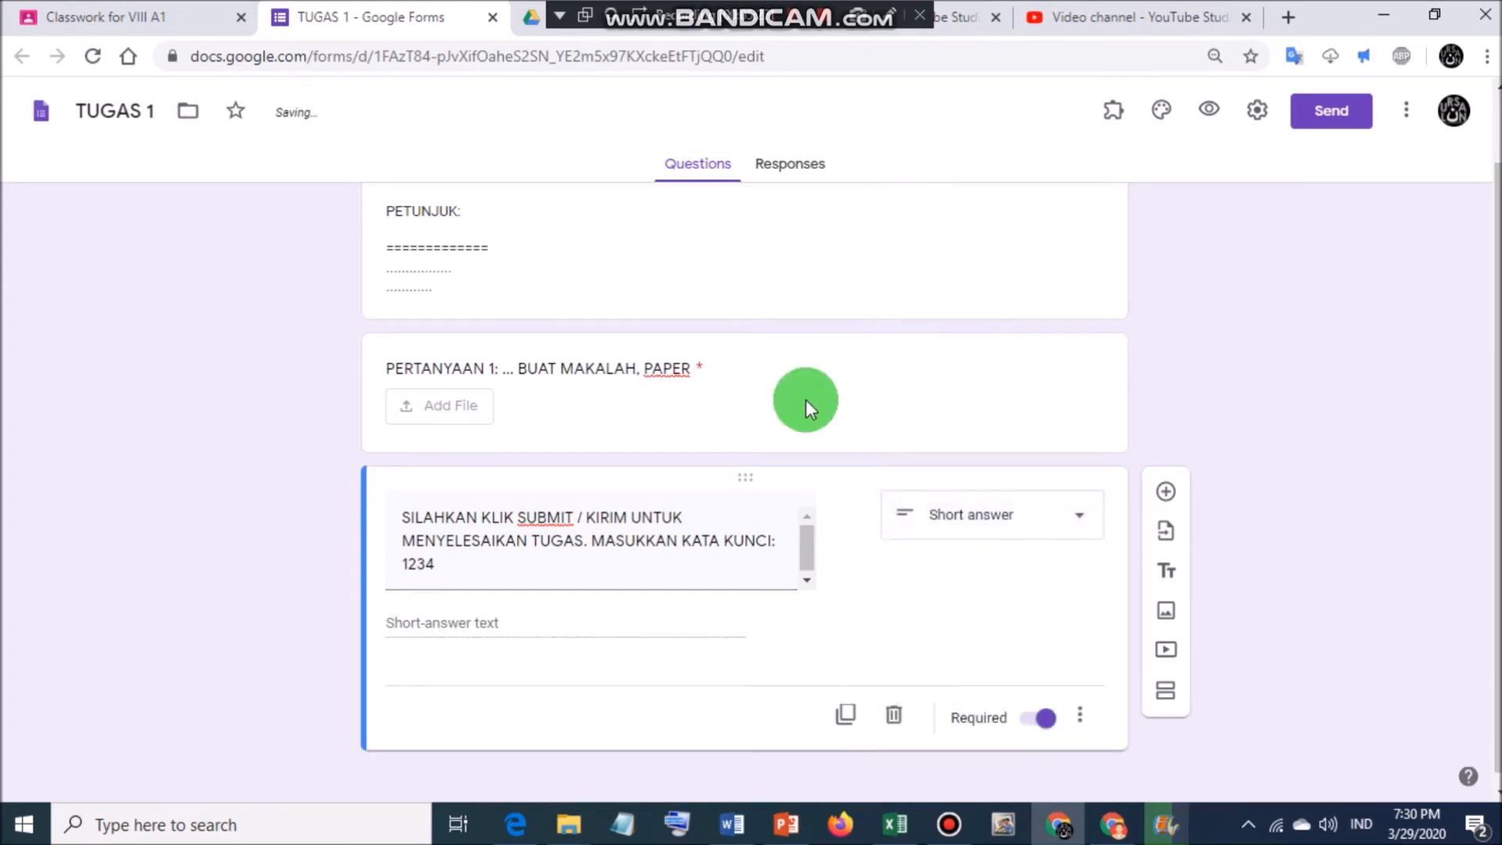
{"action": "left_click", "coordinate": [1081, 713]}
{"action": "left_click", "coordinate": [1149, 754]}
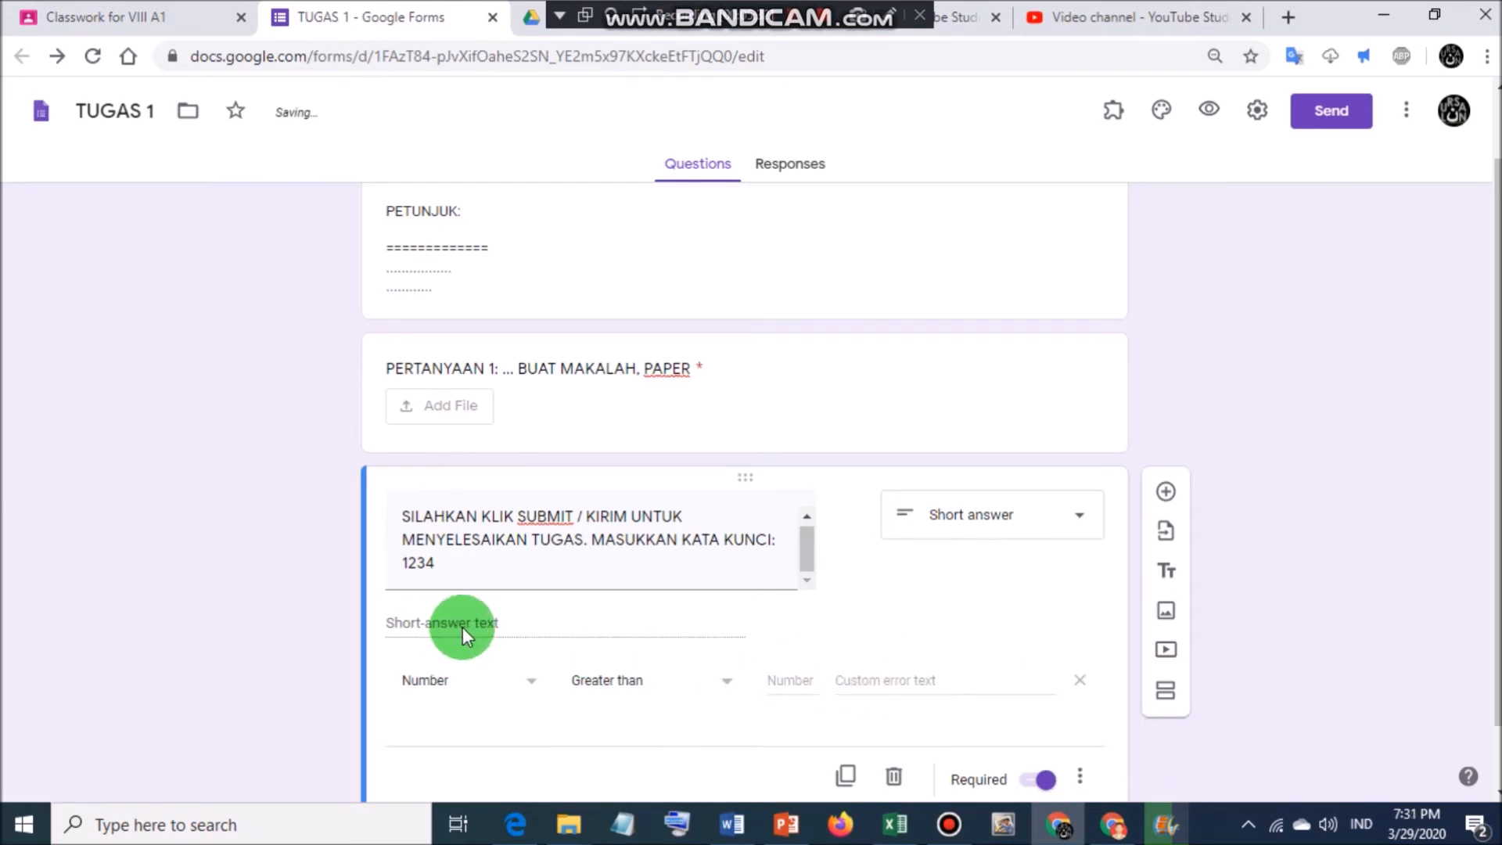
{"action": "left_click", "coordinate": [536, 682]}
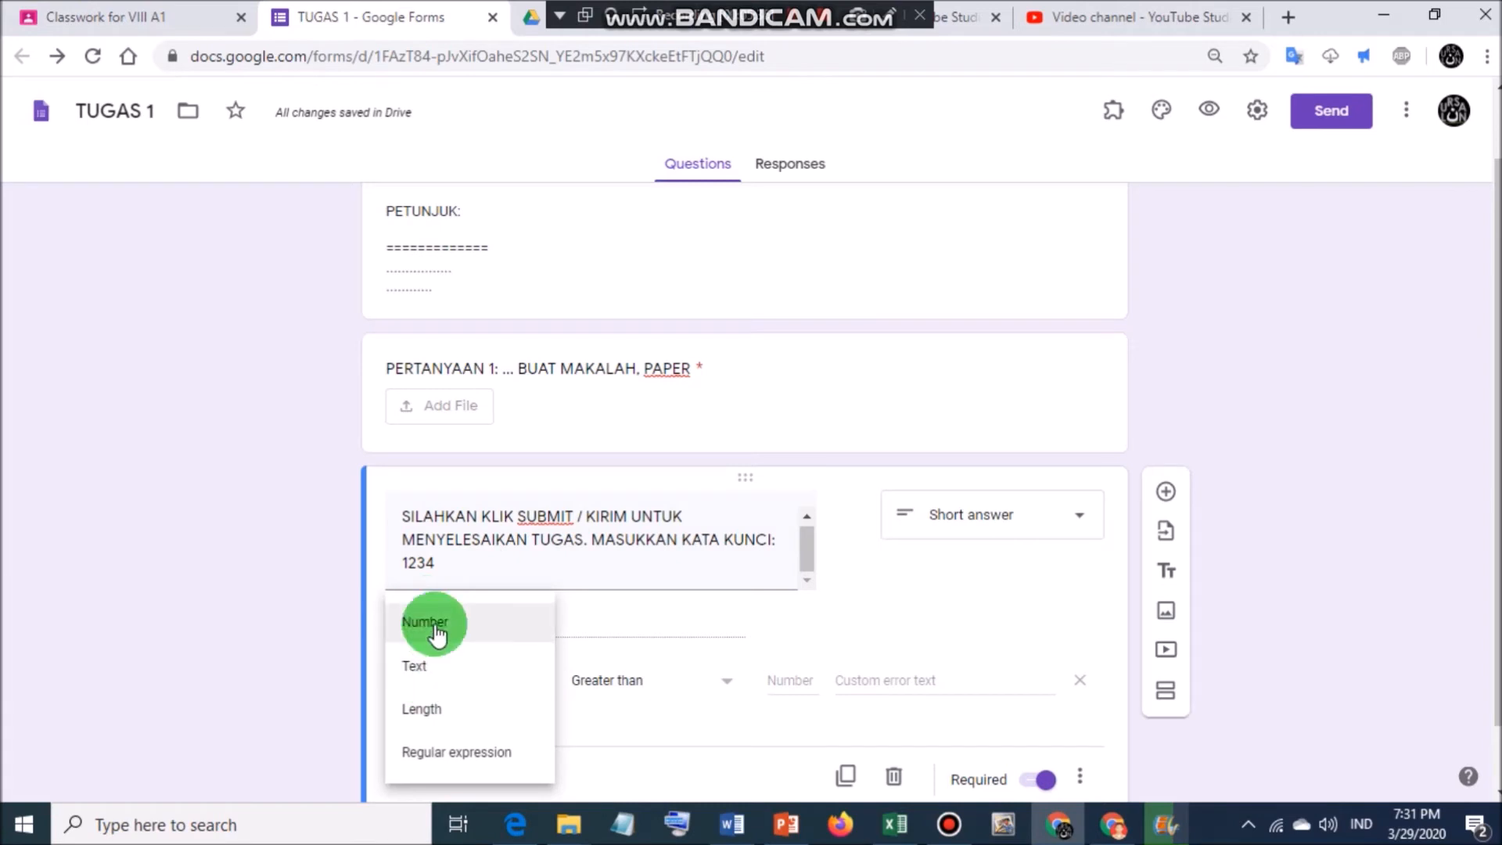
{"action": "left_click", "coordinate": [458, 637]}
{"action": "left_click", "coordinate": [779, 680]}
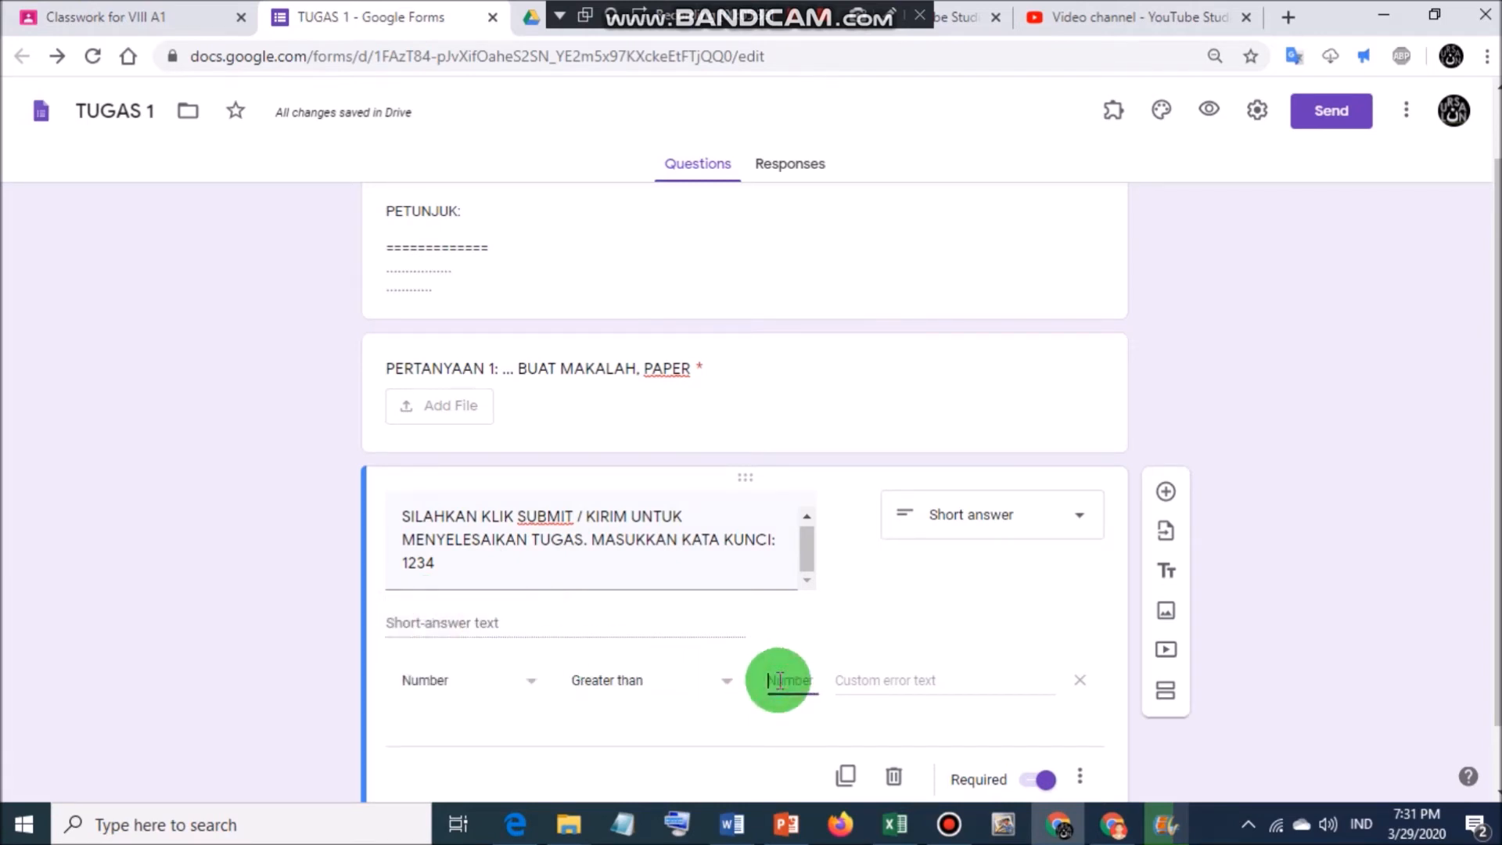
{"action": "type", "text": "1234"}
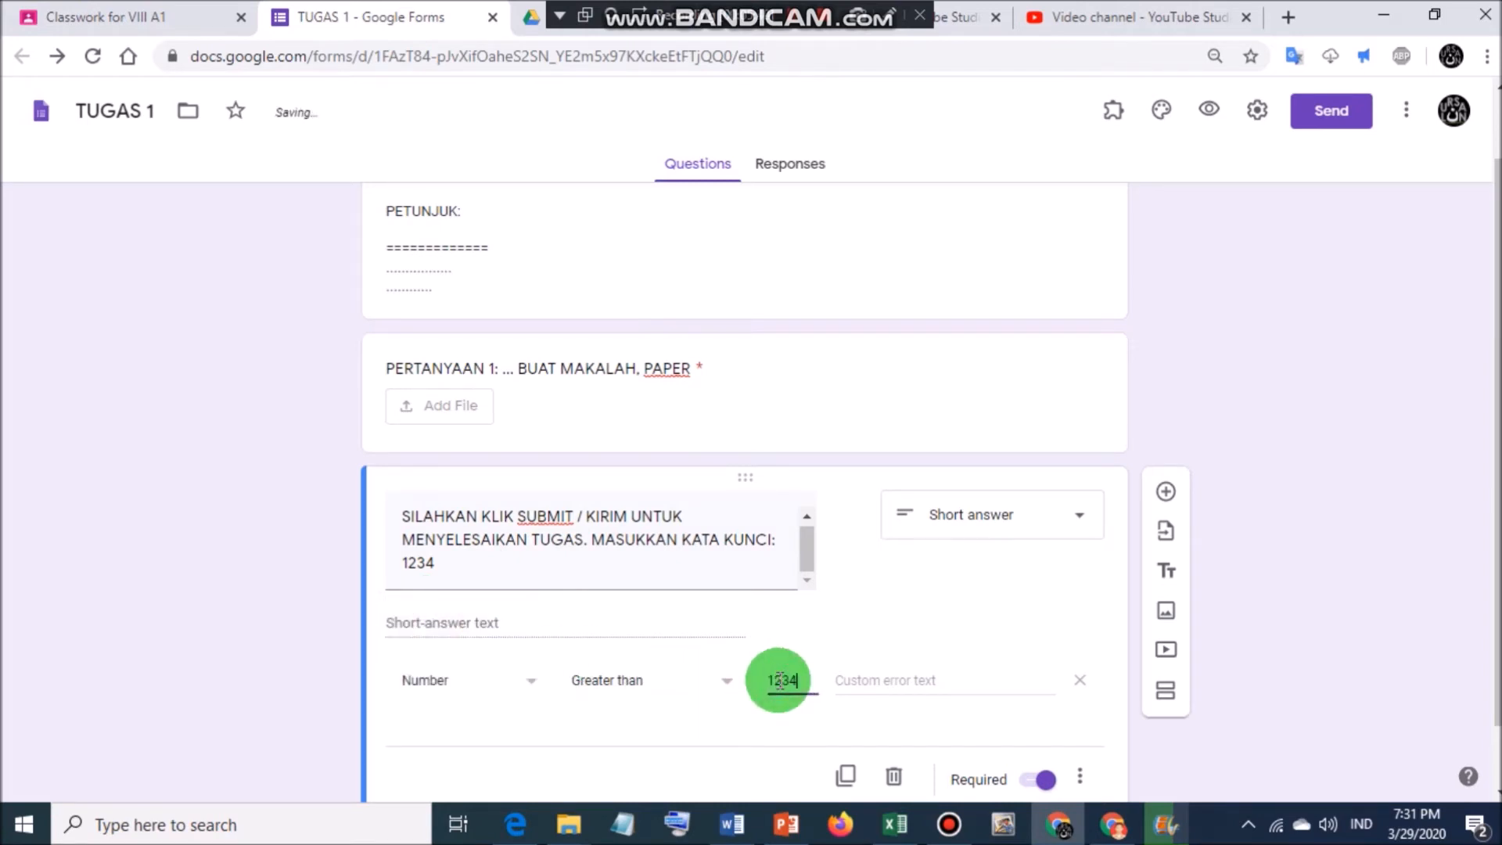
{"action": "left_click", "coordinate": [952, 676]}
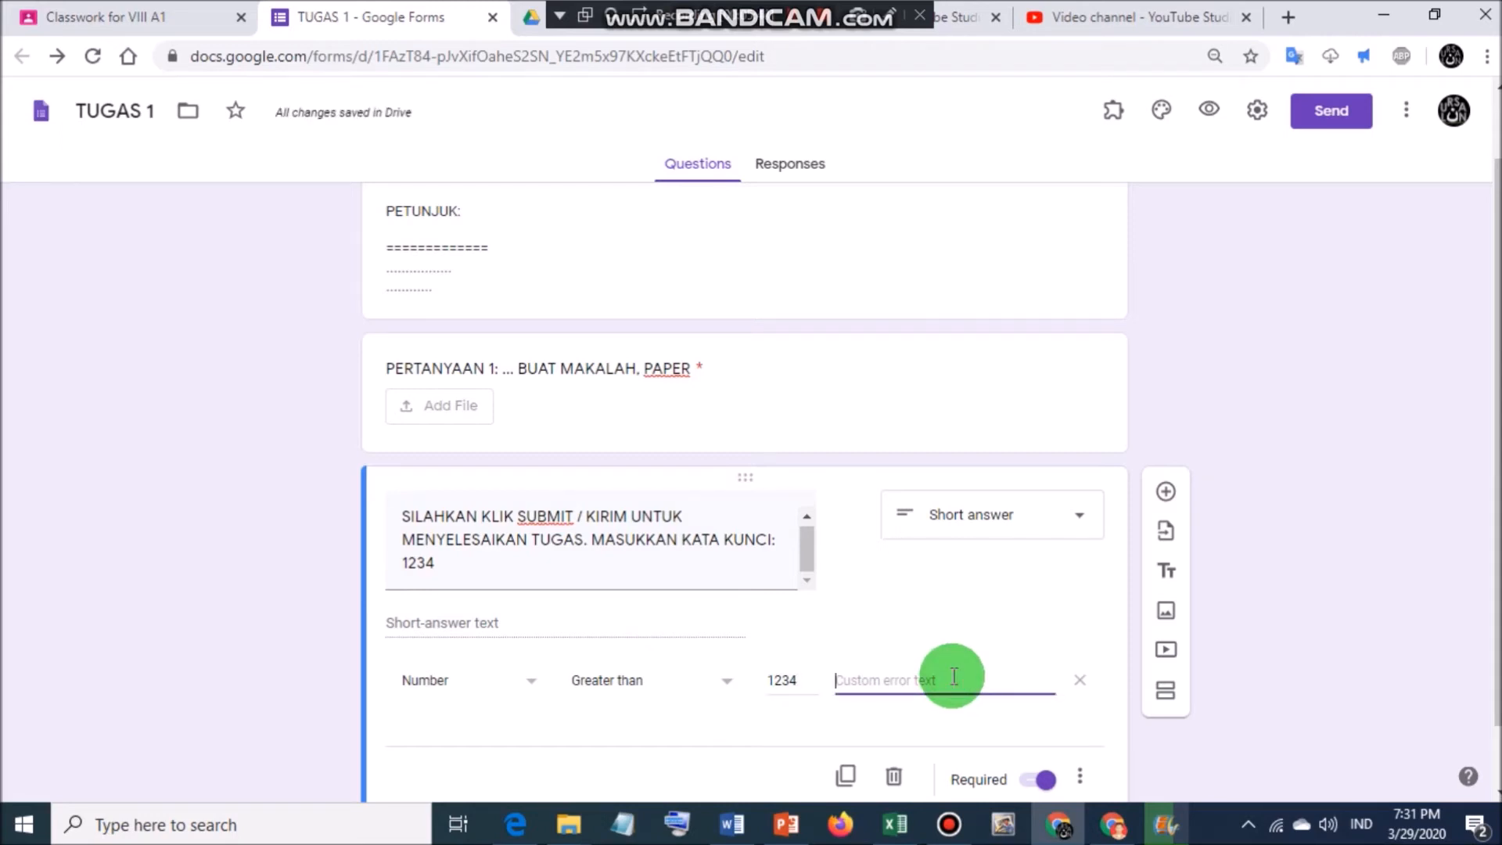
{"action": "type", "text": "KATA KUNCI SALAH"}
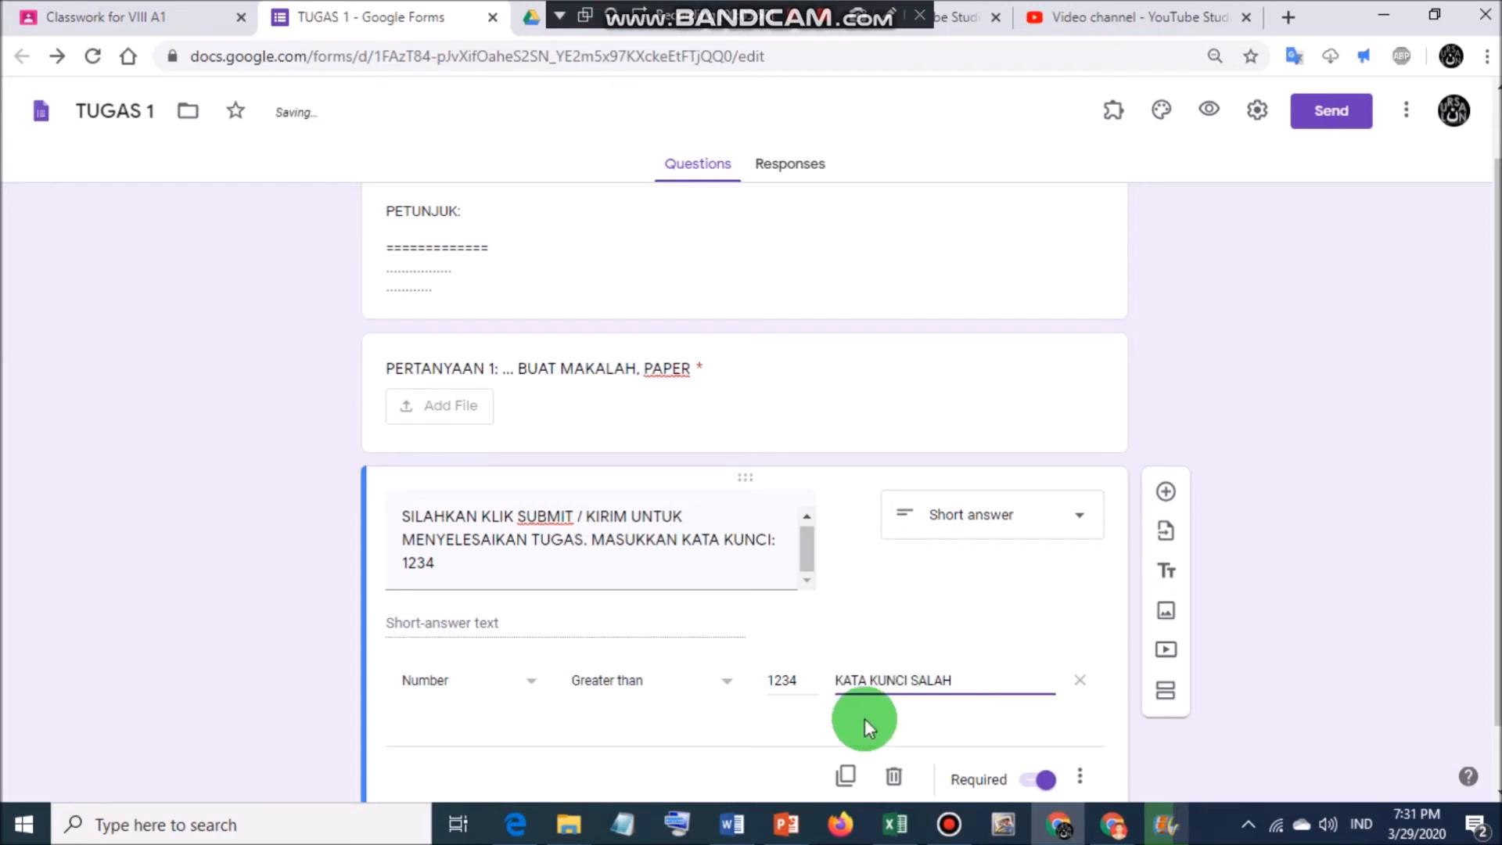
{"action": "left_click", "coordinate": [730, 744]}
{"action": "scroll", "coordinate": [720, 477], "scroll_direction": "down", "scroll_amount": 1}
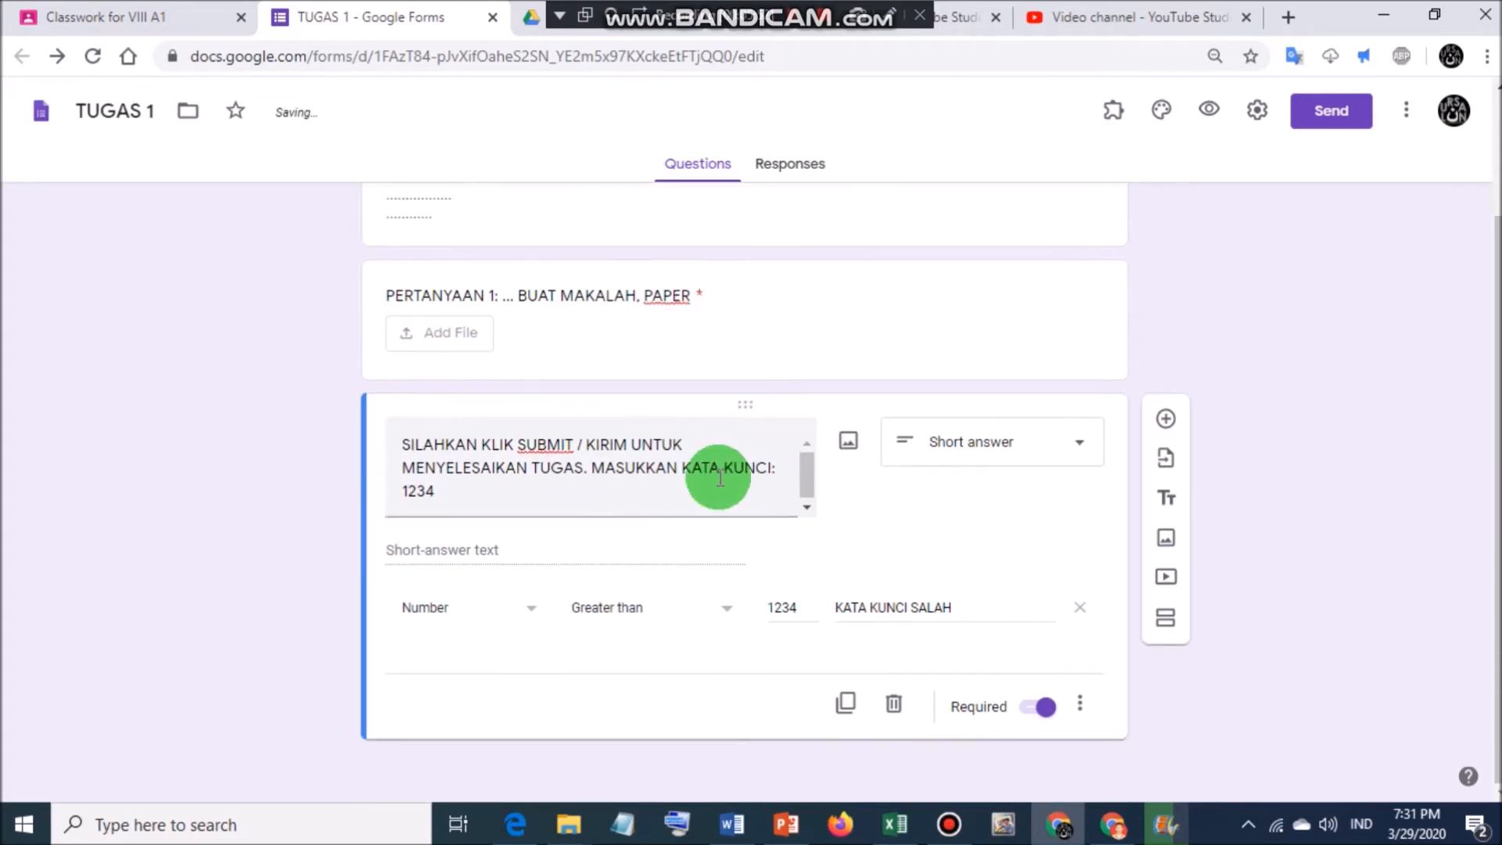
{"action": "scroll", "coordinate": [688, 295], "scroll_direction": "up", "scroll_amount": 2}
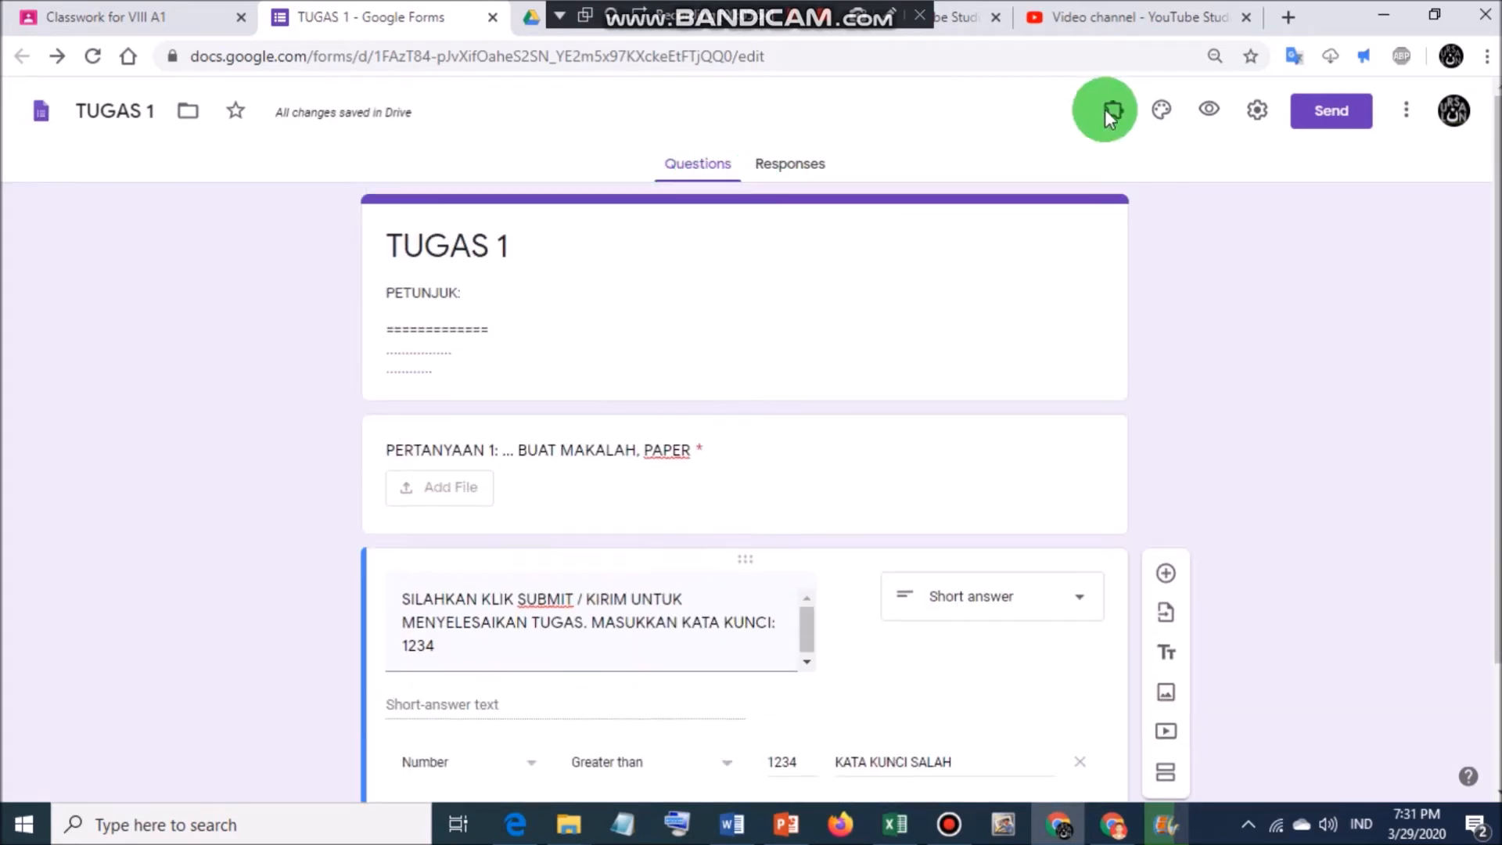
Apply a red theme colour, darker pink background and Playful font style to the form.
{"action": "left_click", "coordinate": [1164, 112]}
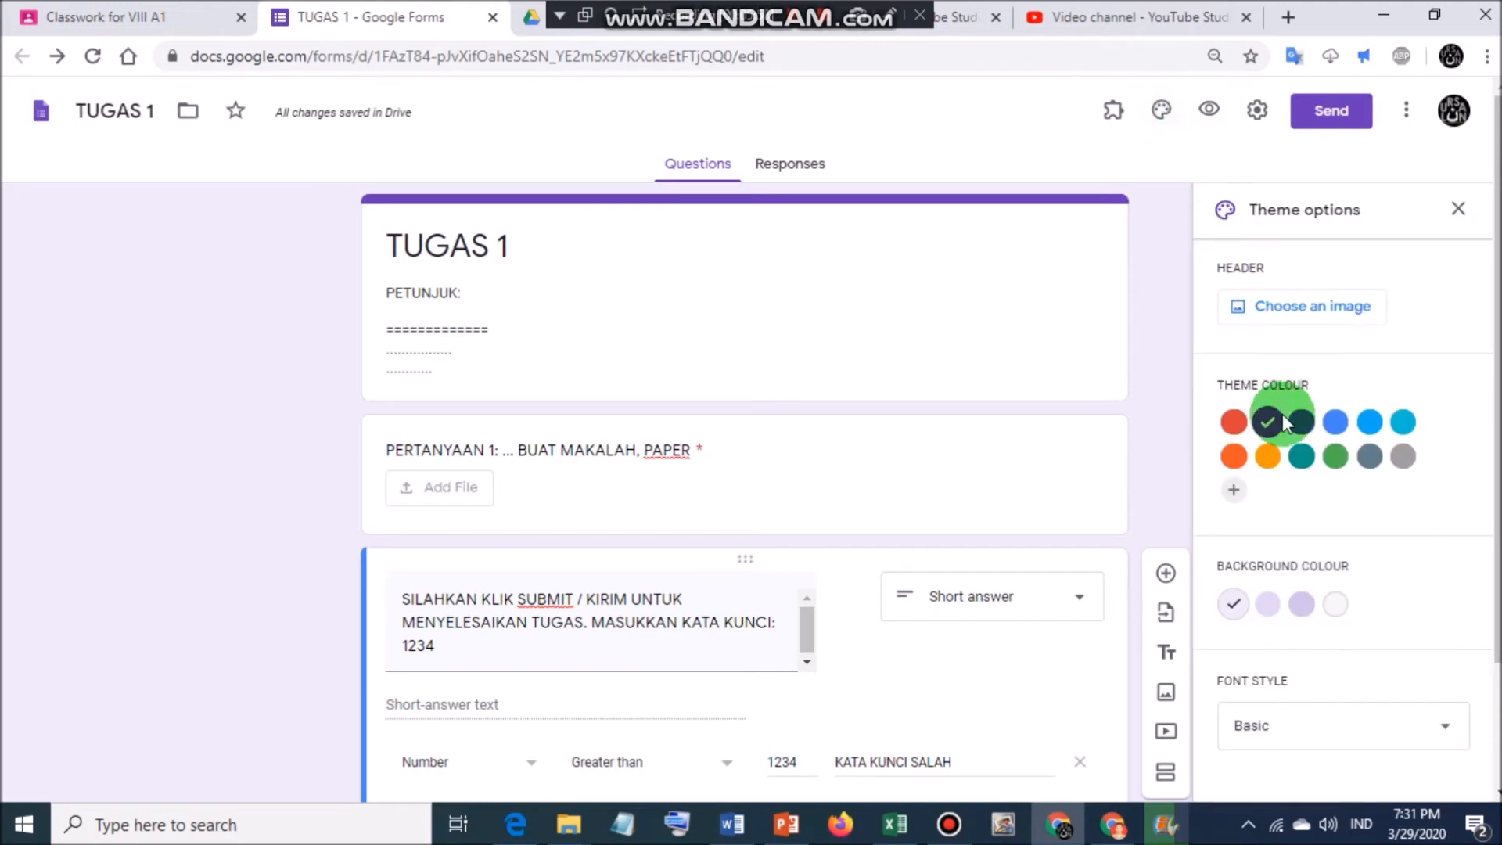
{"action": "left_click", "coordinate": [1234, 422]}
{"action": "left_click", "coordinate": [1300, 606]}
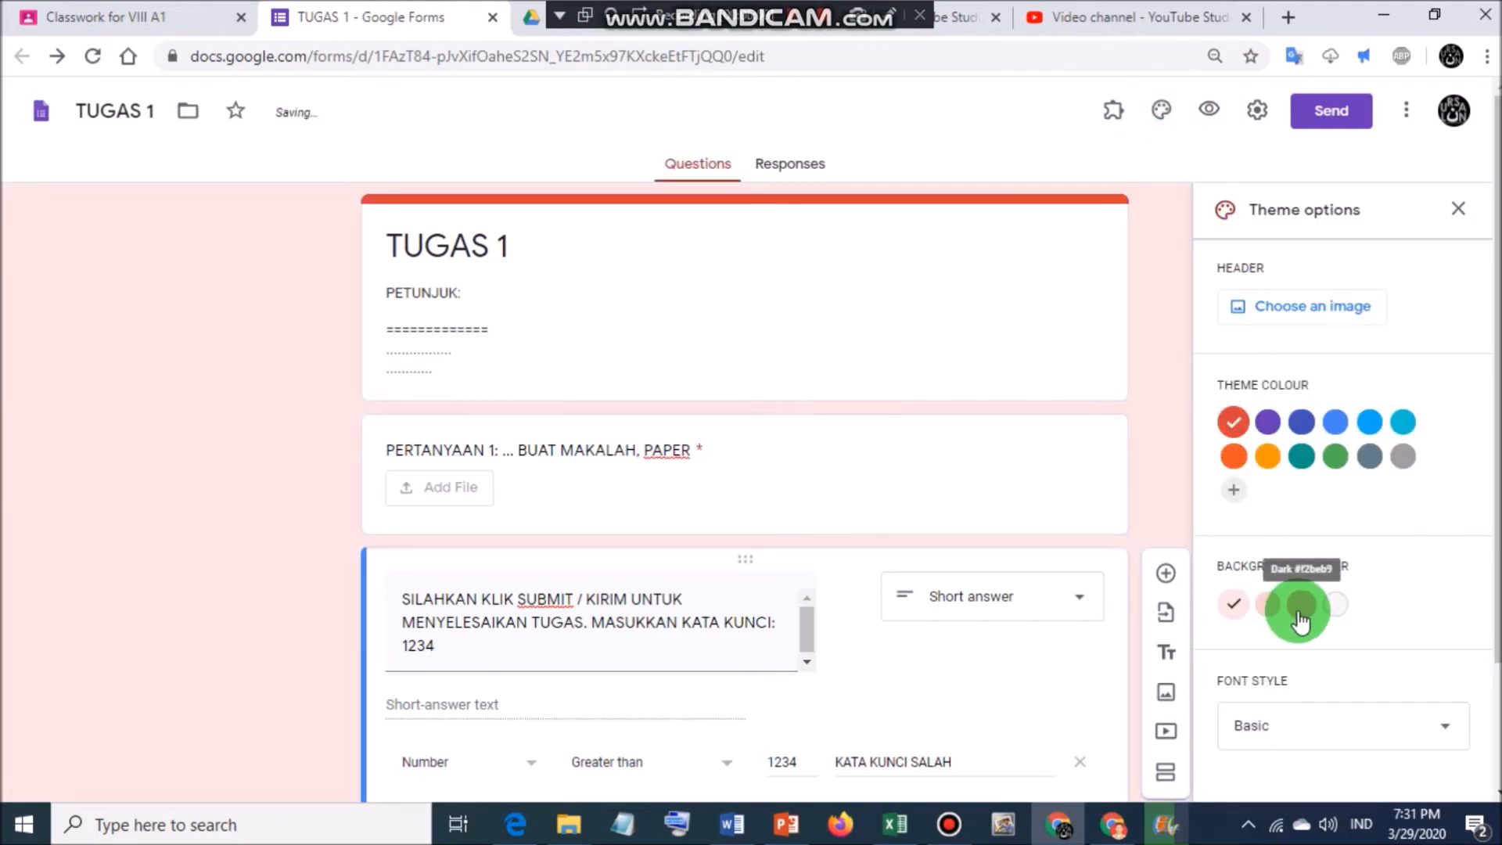
{"action": "left_click", "coordinate": [1377, 732]}
{"action": "left_click", "coordinate": [1252, 763]}
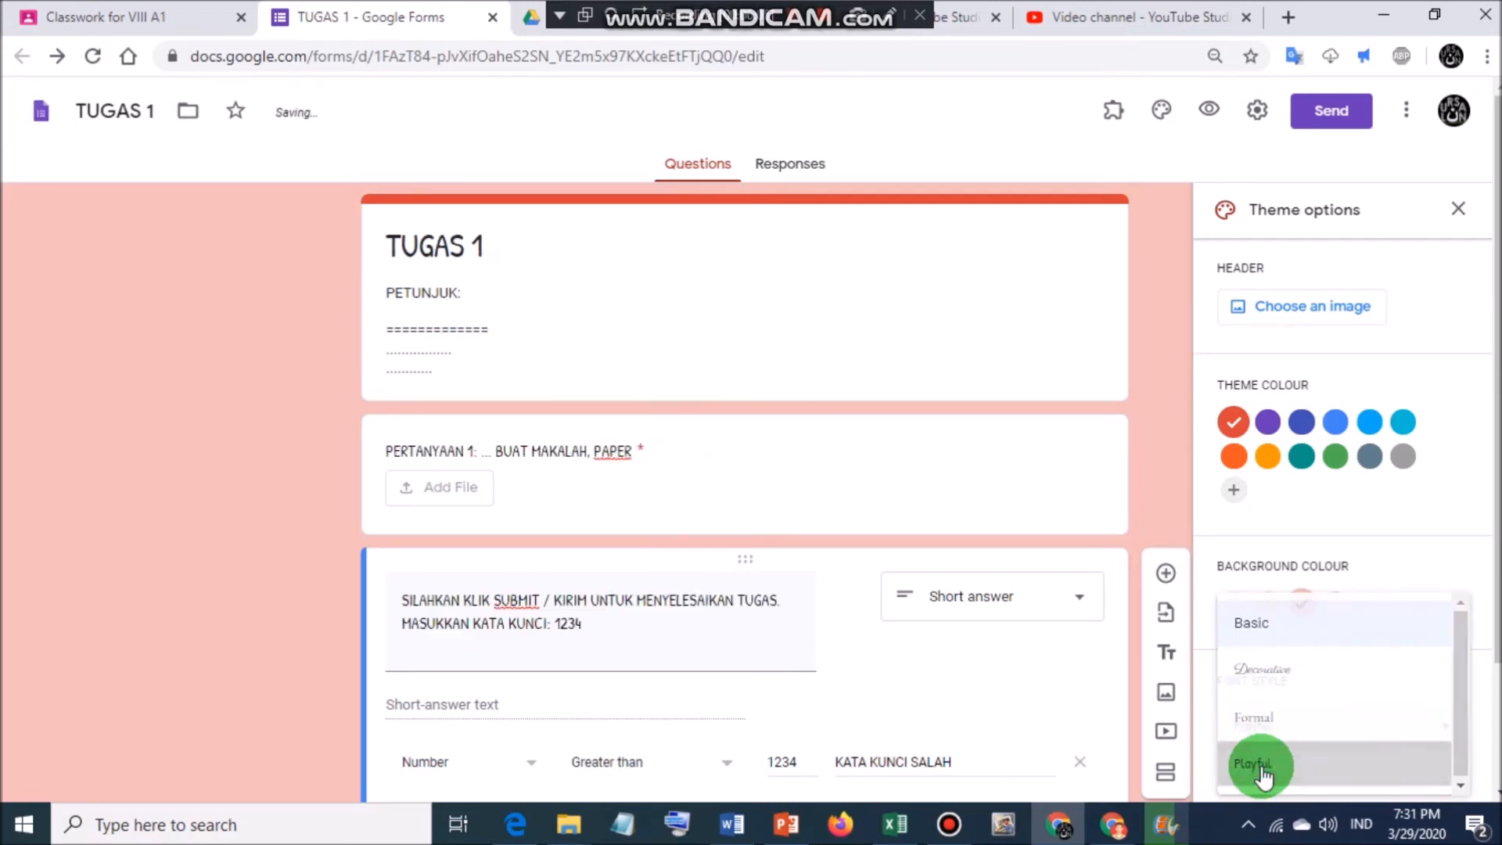
{"action": "left_click", "coordinate": [1457, 209]}
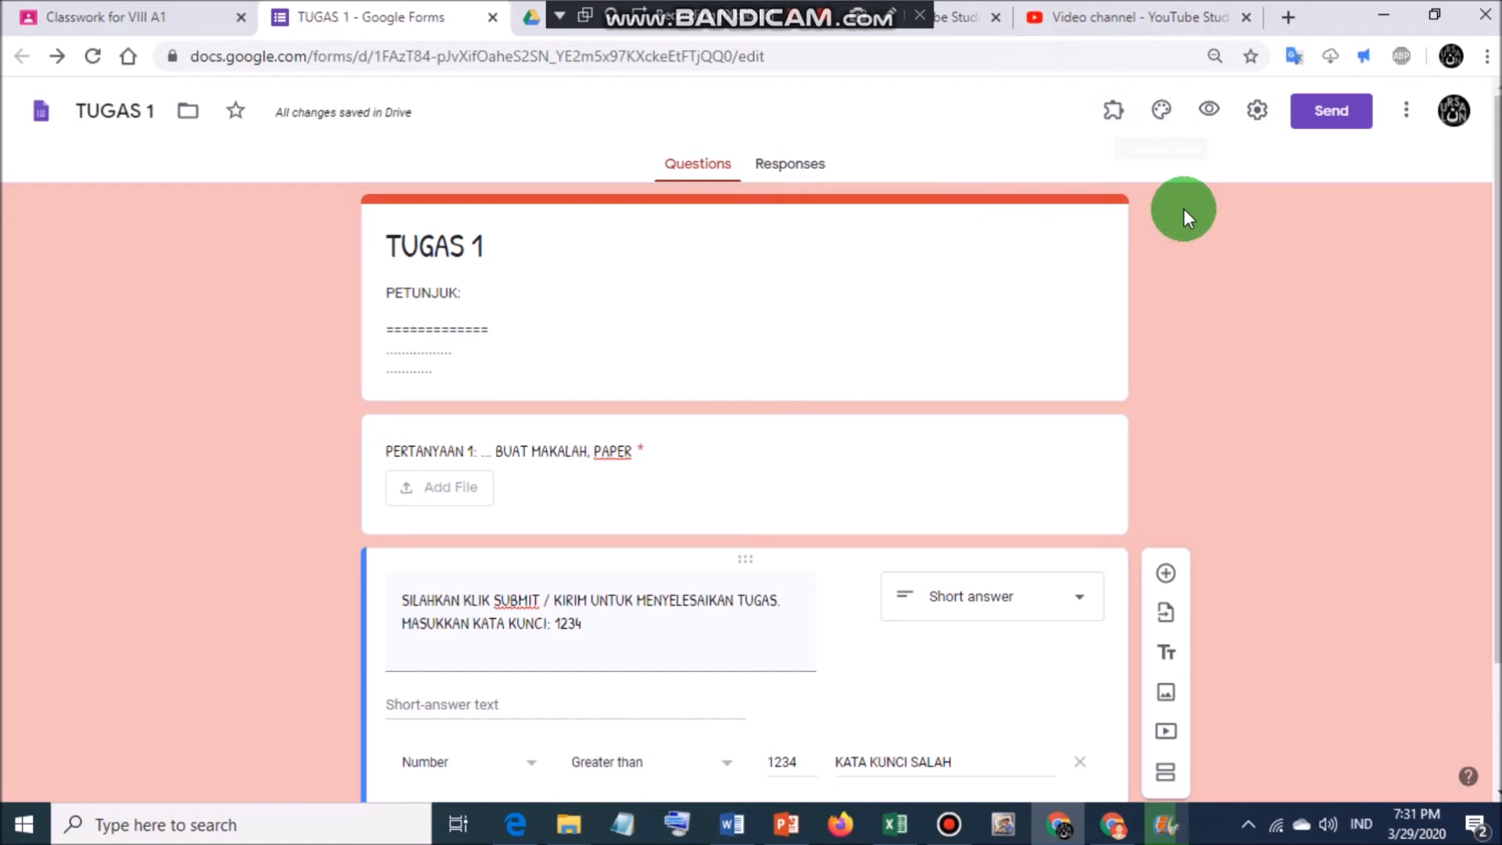
Link the form's responses to the existing SISTEM EKSKRESI MANUSIA spreadsheet.
{"action": "left_click", "coordinate": [789, 163]}
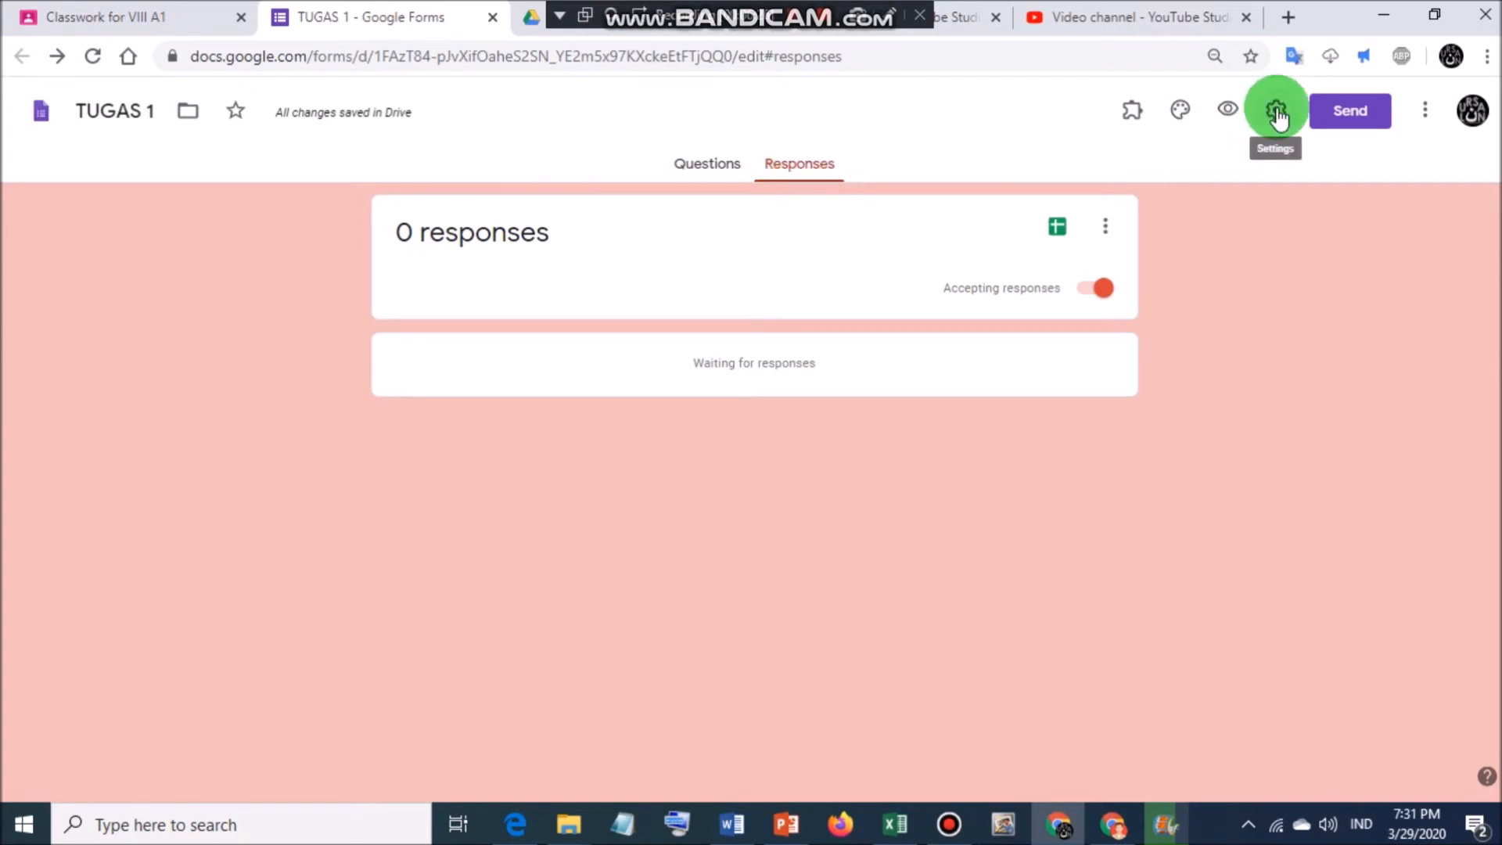
{"action": "left_click", "coordinate": [1052, 223]}
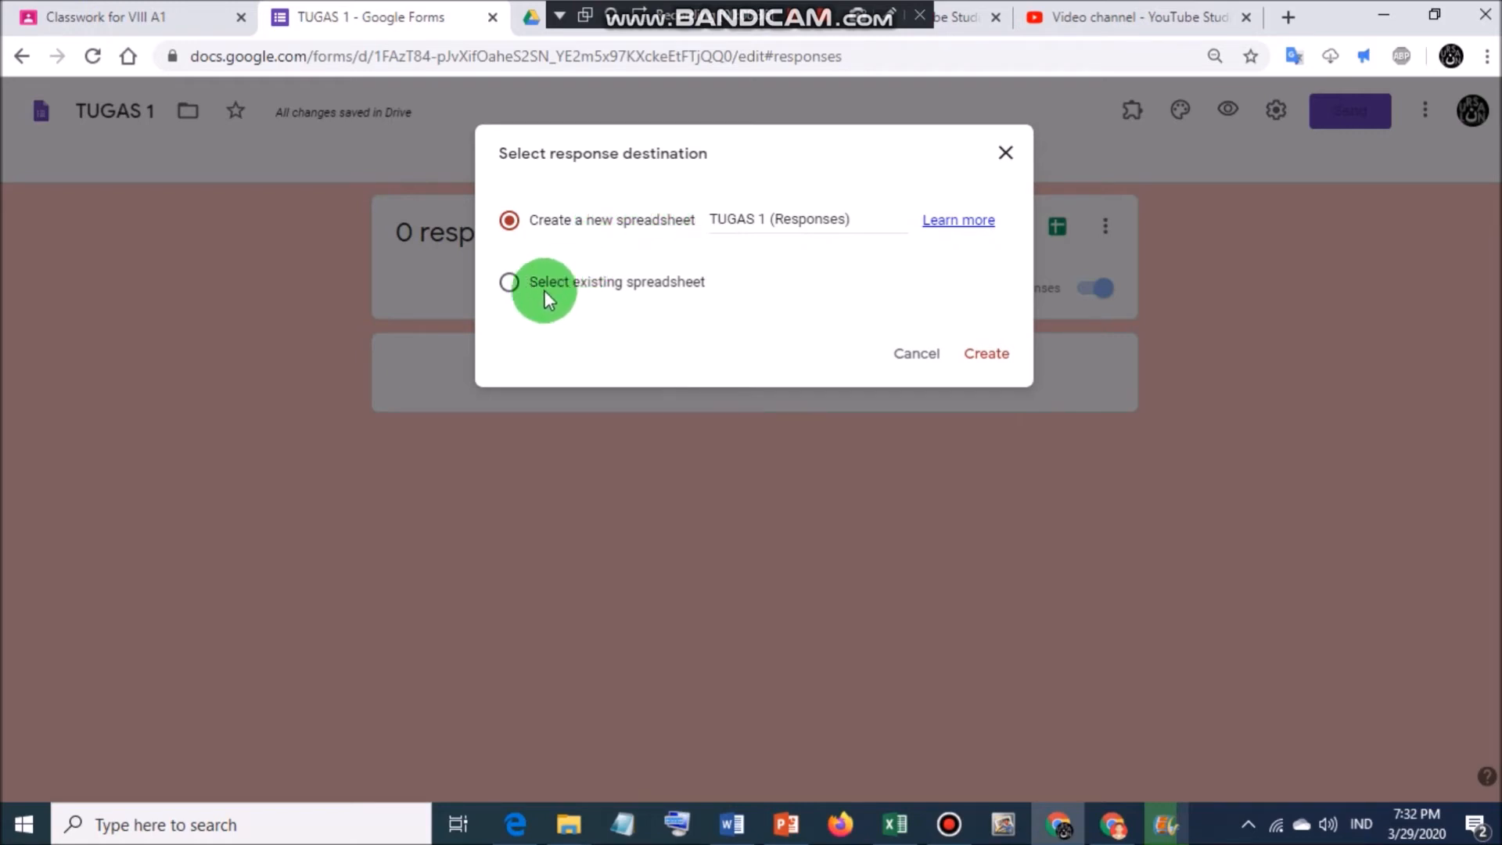
{"action": "left_click", "coordinate": [510, 283]}
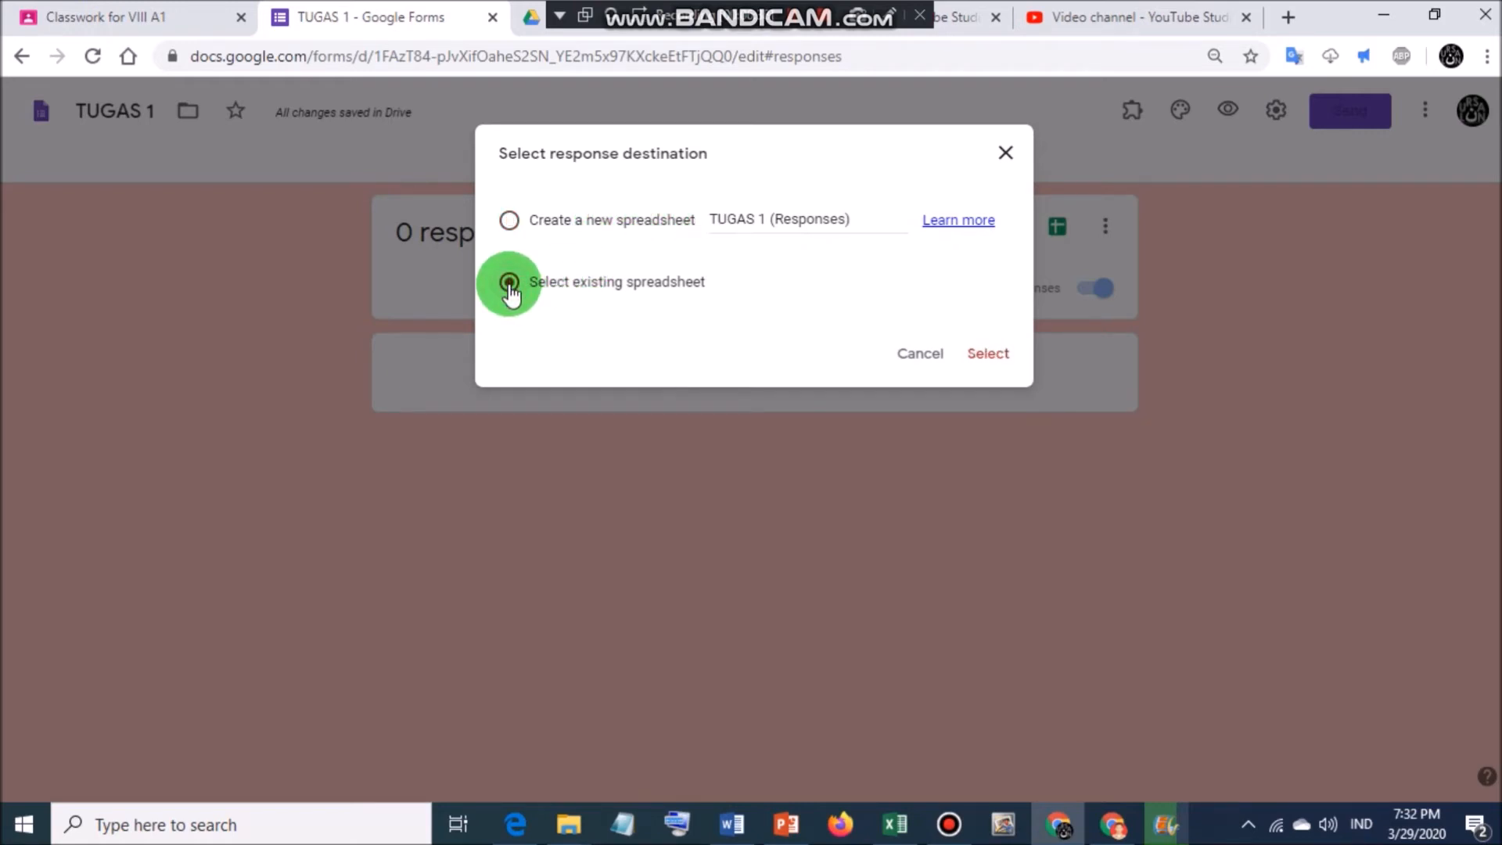
{"action": "left_click", "coordinate": [988, 352]}
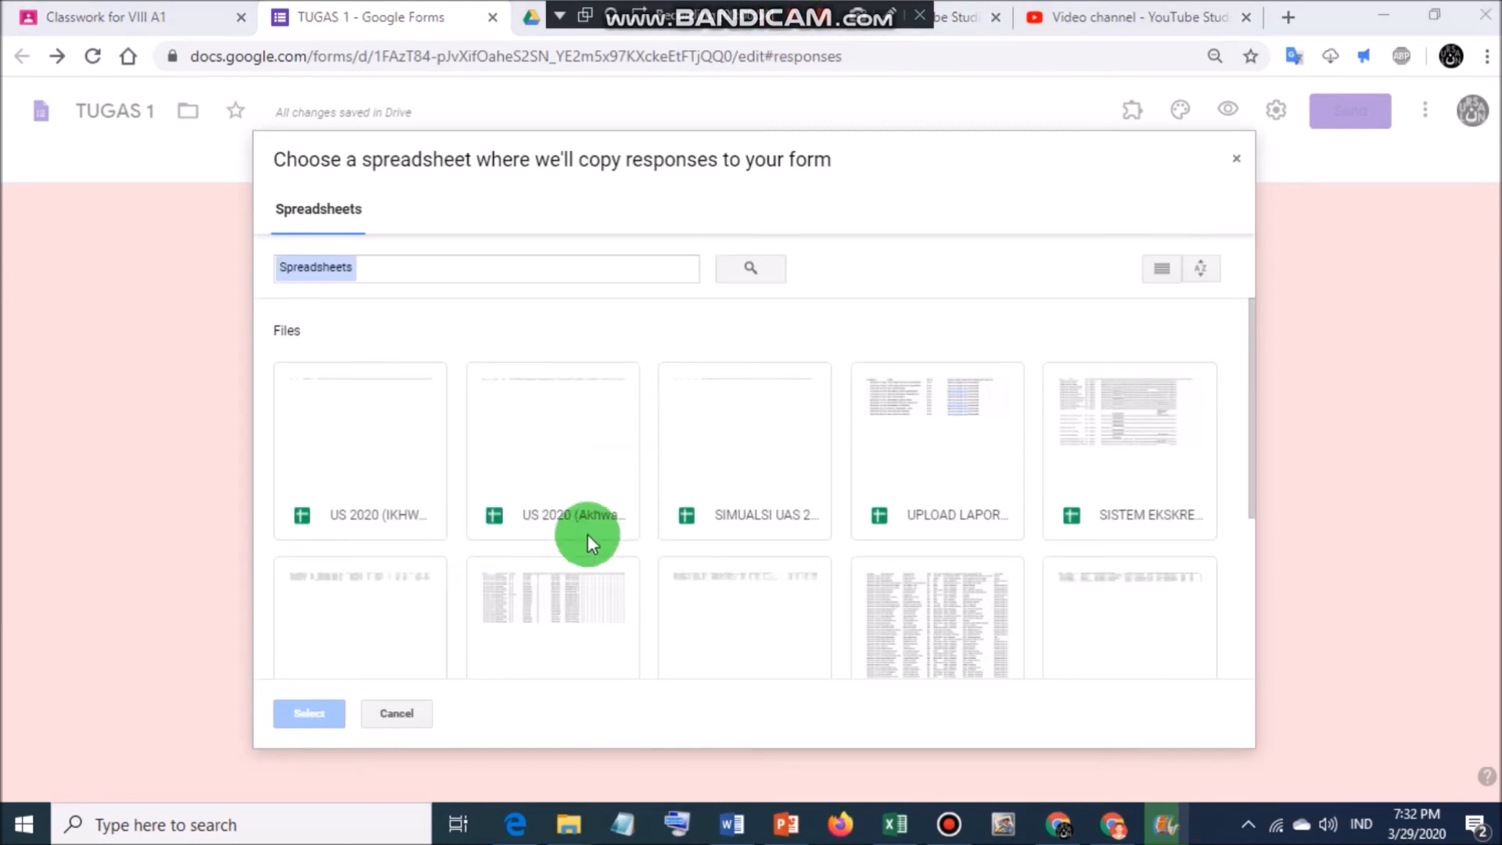
{"action": "scroll", "coordinate": [965, 510], "scroll_direction": "down", "scroll_amount": 3}
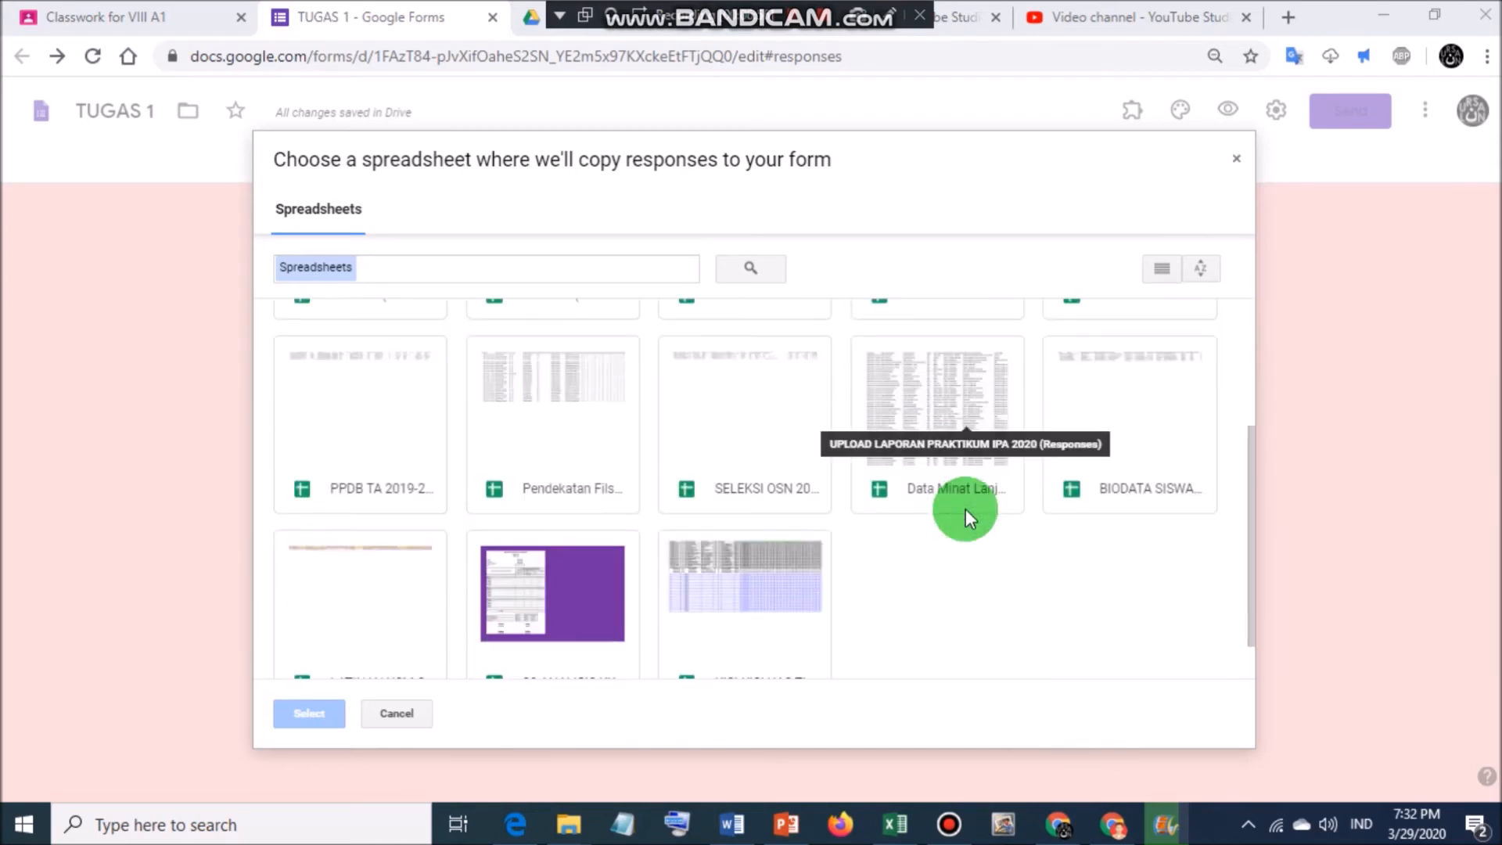
{"action": "scroll", "coordinate": [1028, 350], "scroll_direction": "up", "scroll_amount": 2}
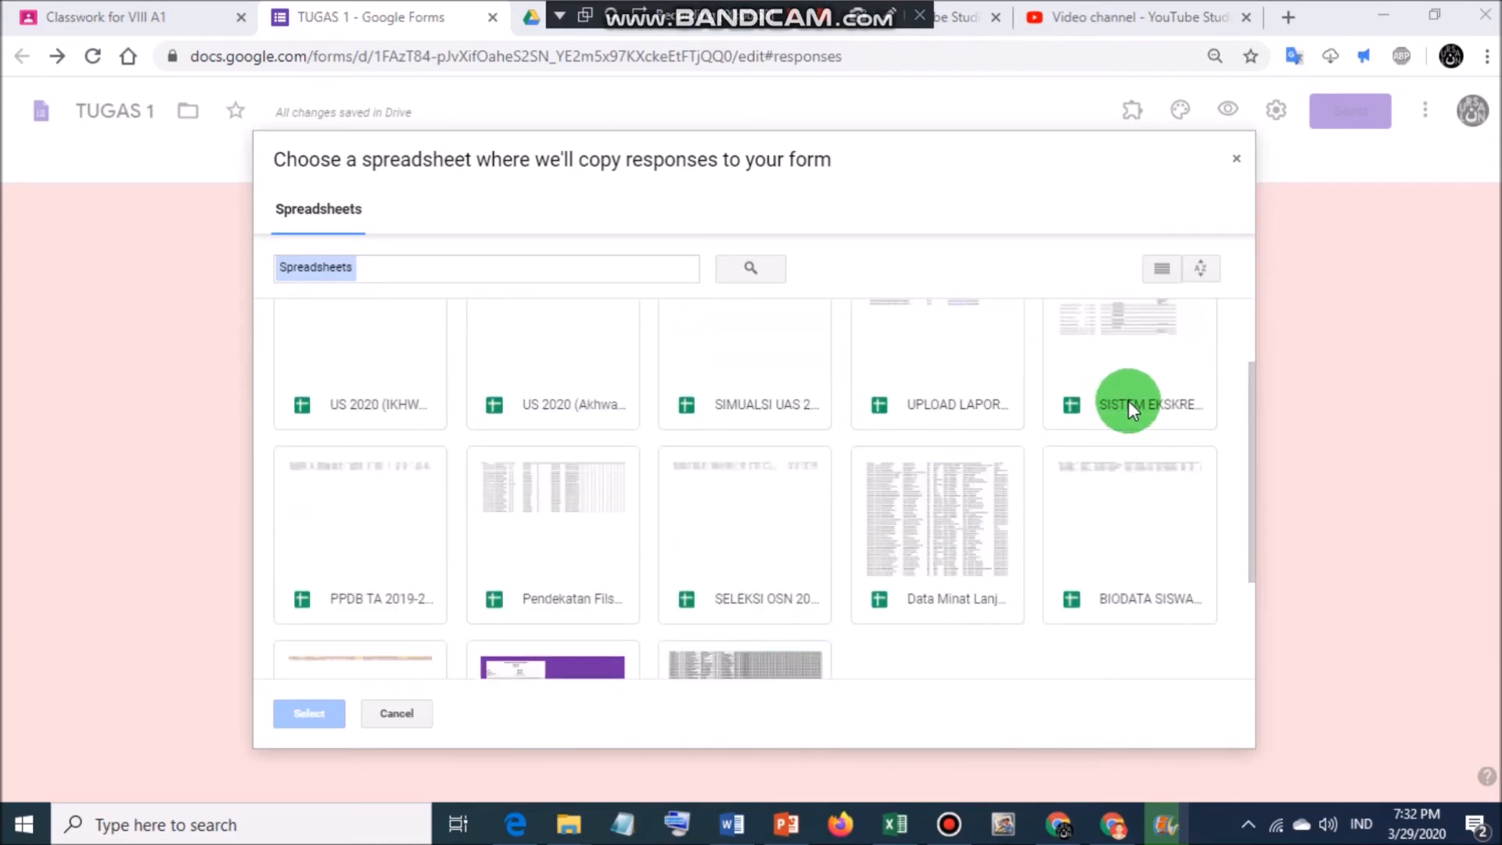
{"action": "left_click", "coordinate": [1128, 402]}
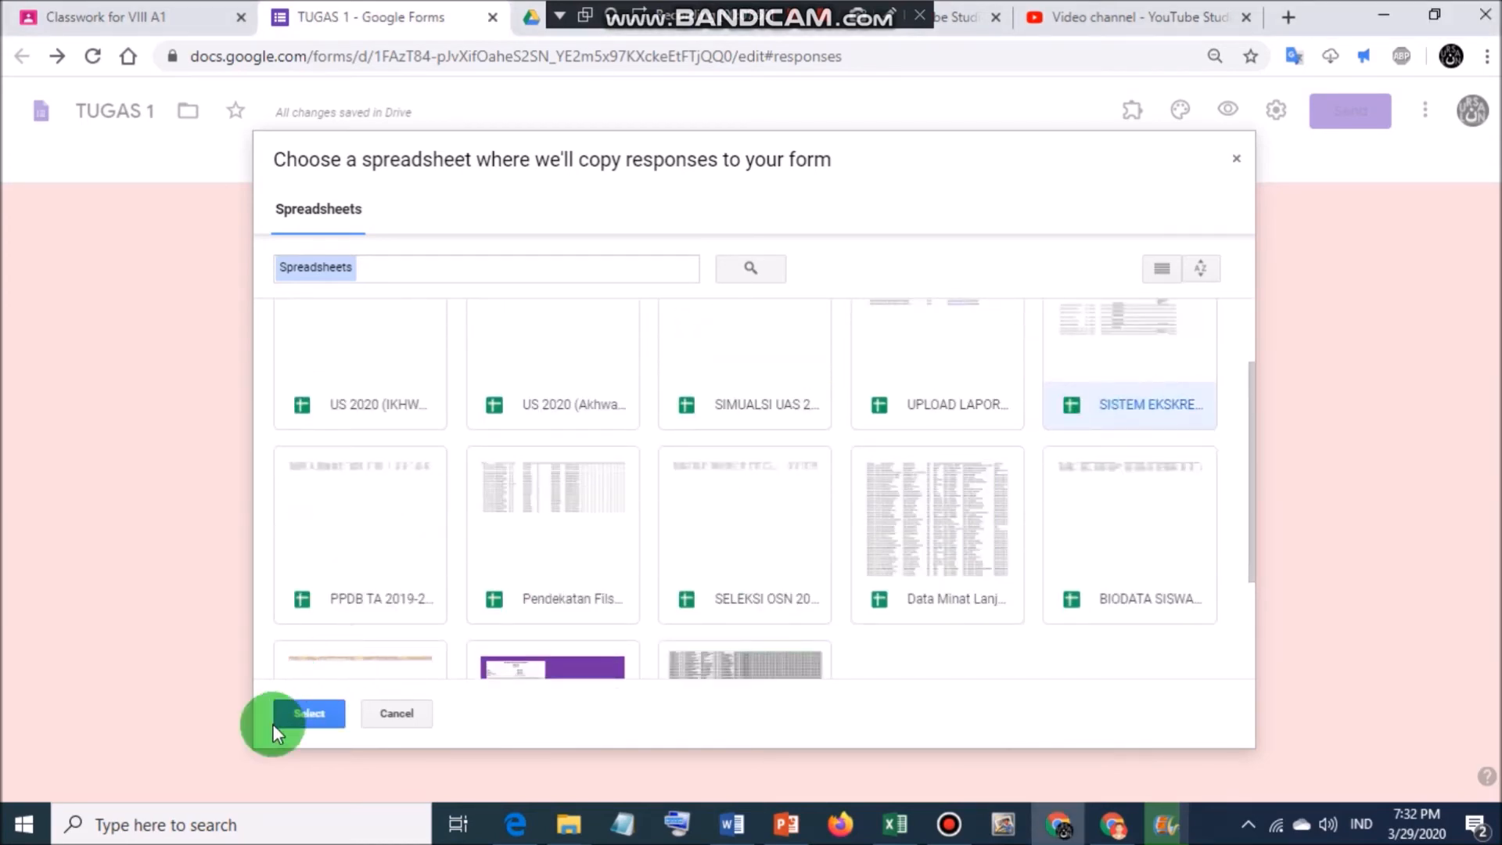
{"action": "left_click", "coordinate": [296, 713]}
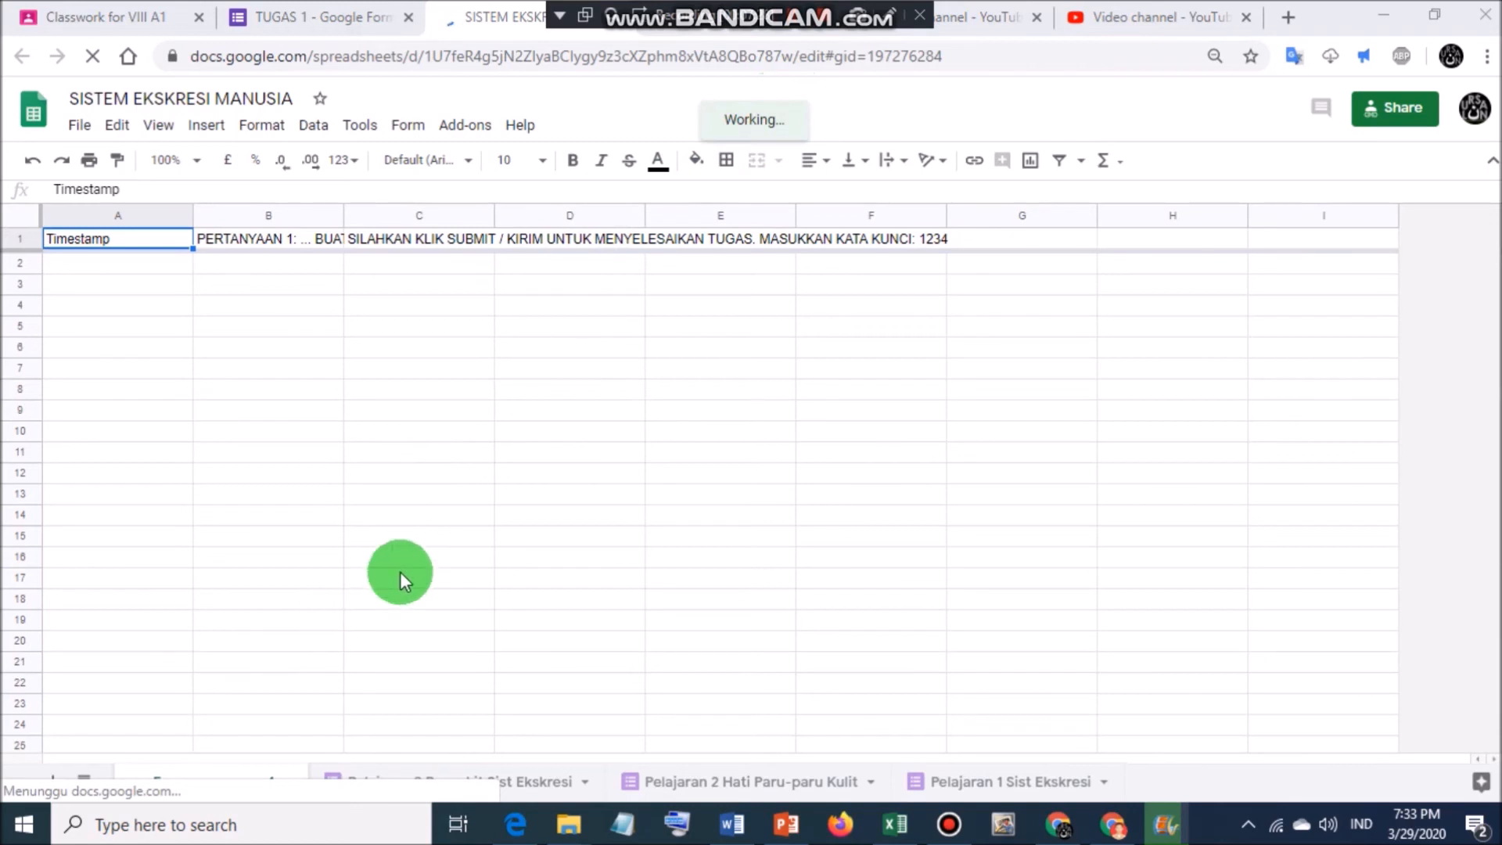
Look over the Pelajaran 3 Penyakit Sist Ekskresi response sheet, then go back to the TUGAS 1 form.
{"action": "left_click", "coordinate": [404, 783]}
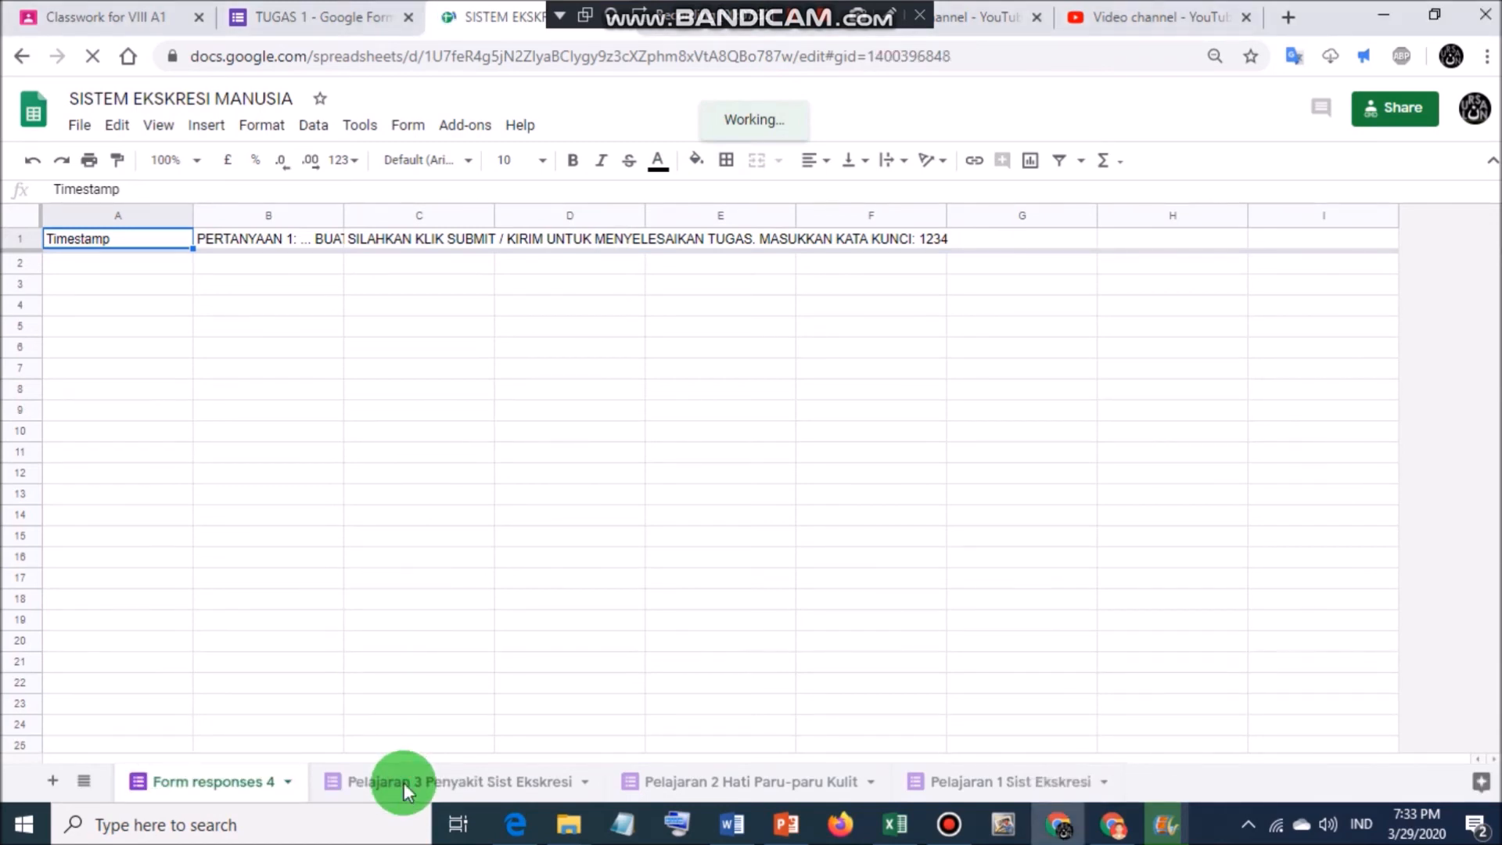
{"action": "left_click", "coordinate": [404, 782]}
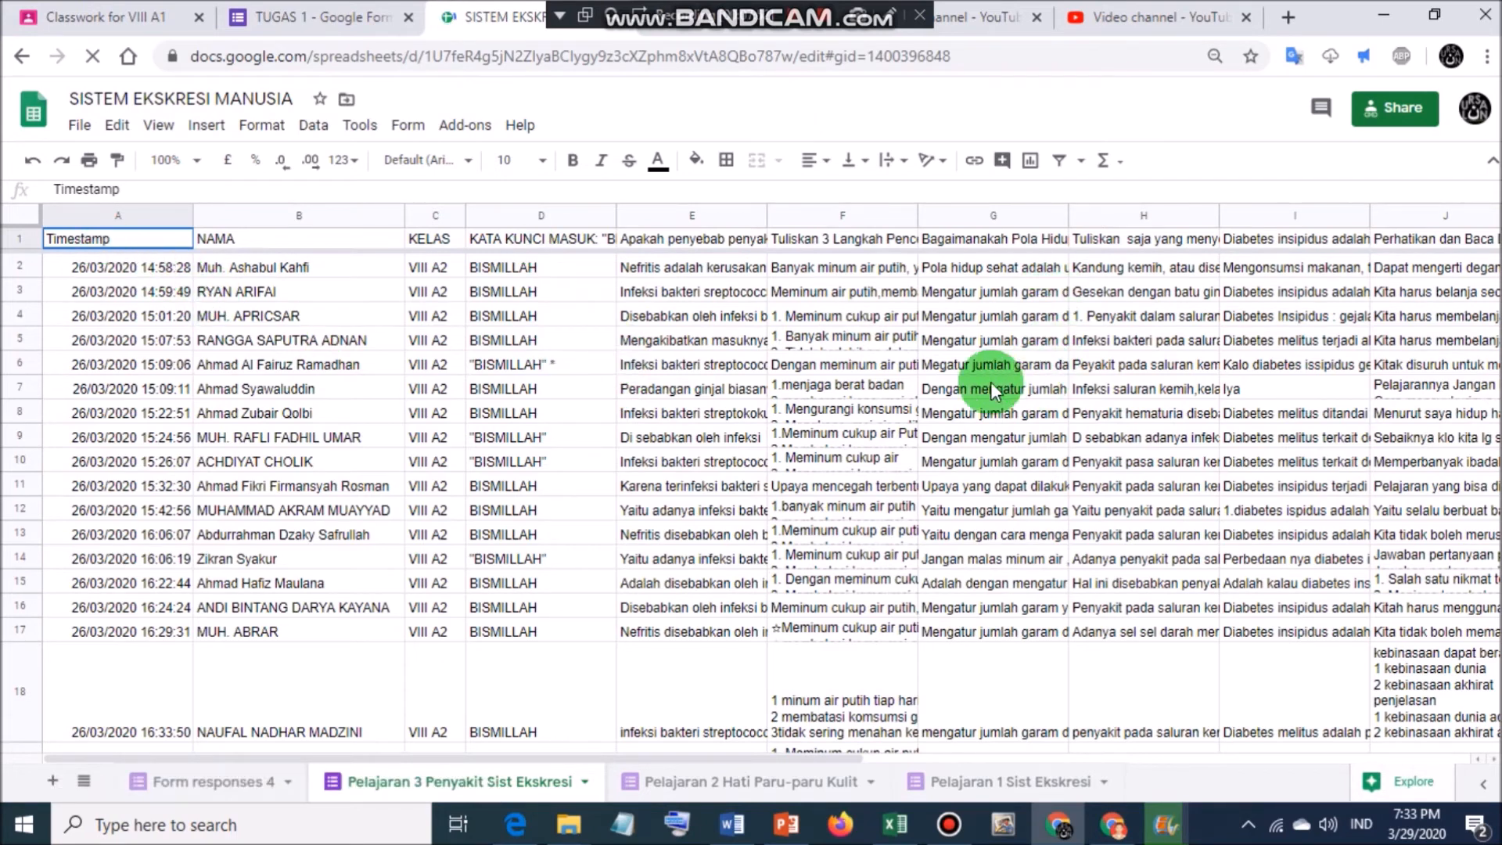
{"action": "left_click", "coordinate": [338, 17]}
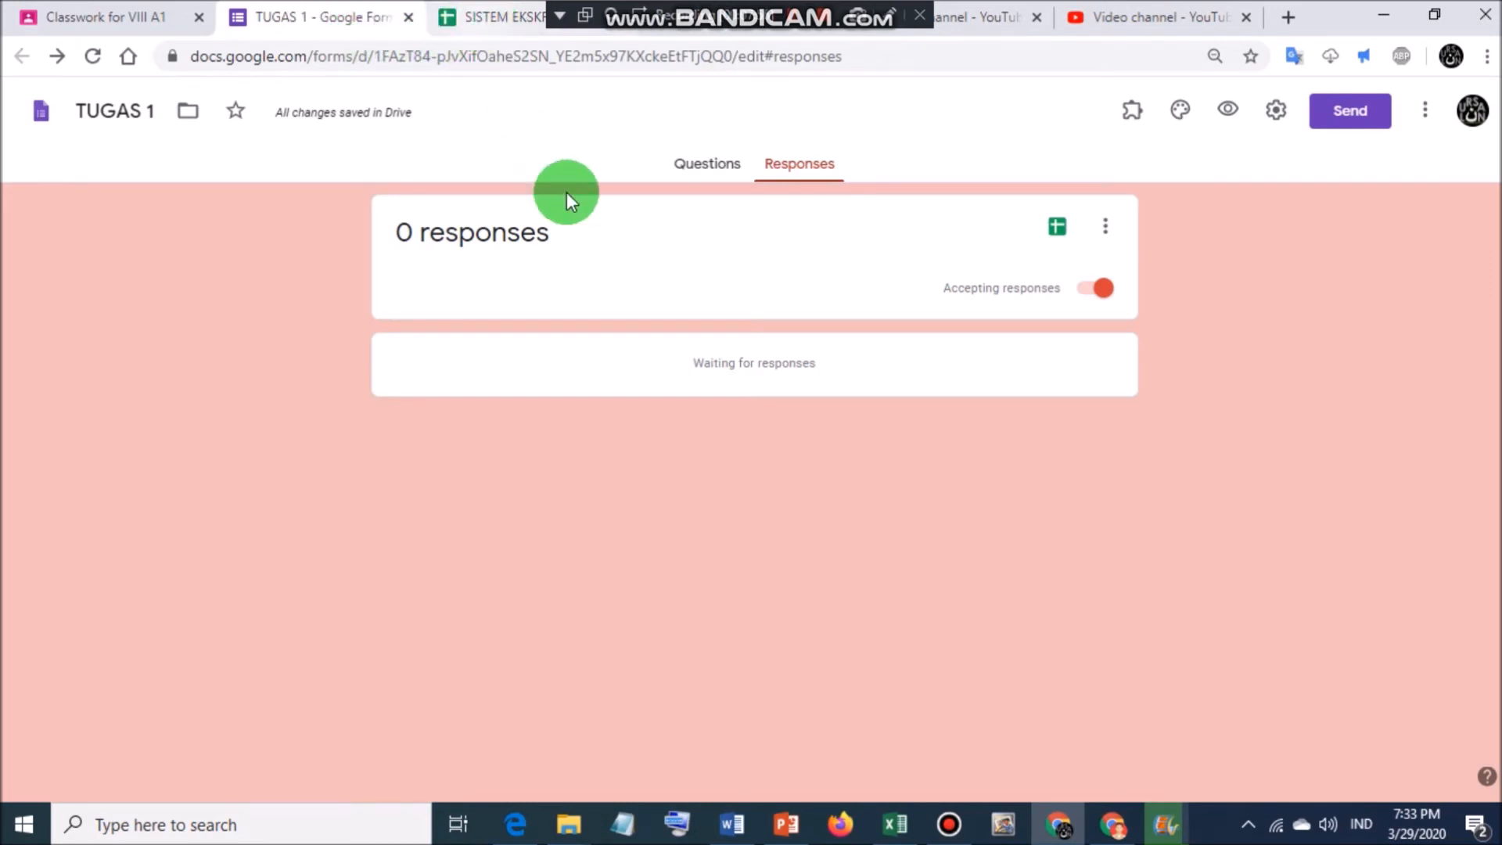
Preview TUGAS 1 as students see it, then return to its Questions view and header description.
{"action": "left_click", "coordinate": [1229, 112]}
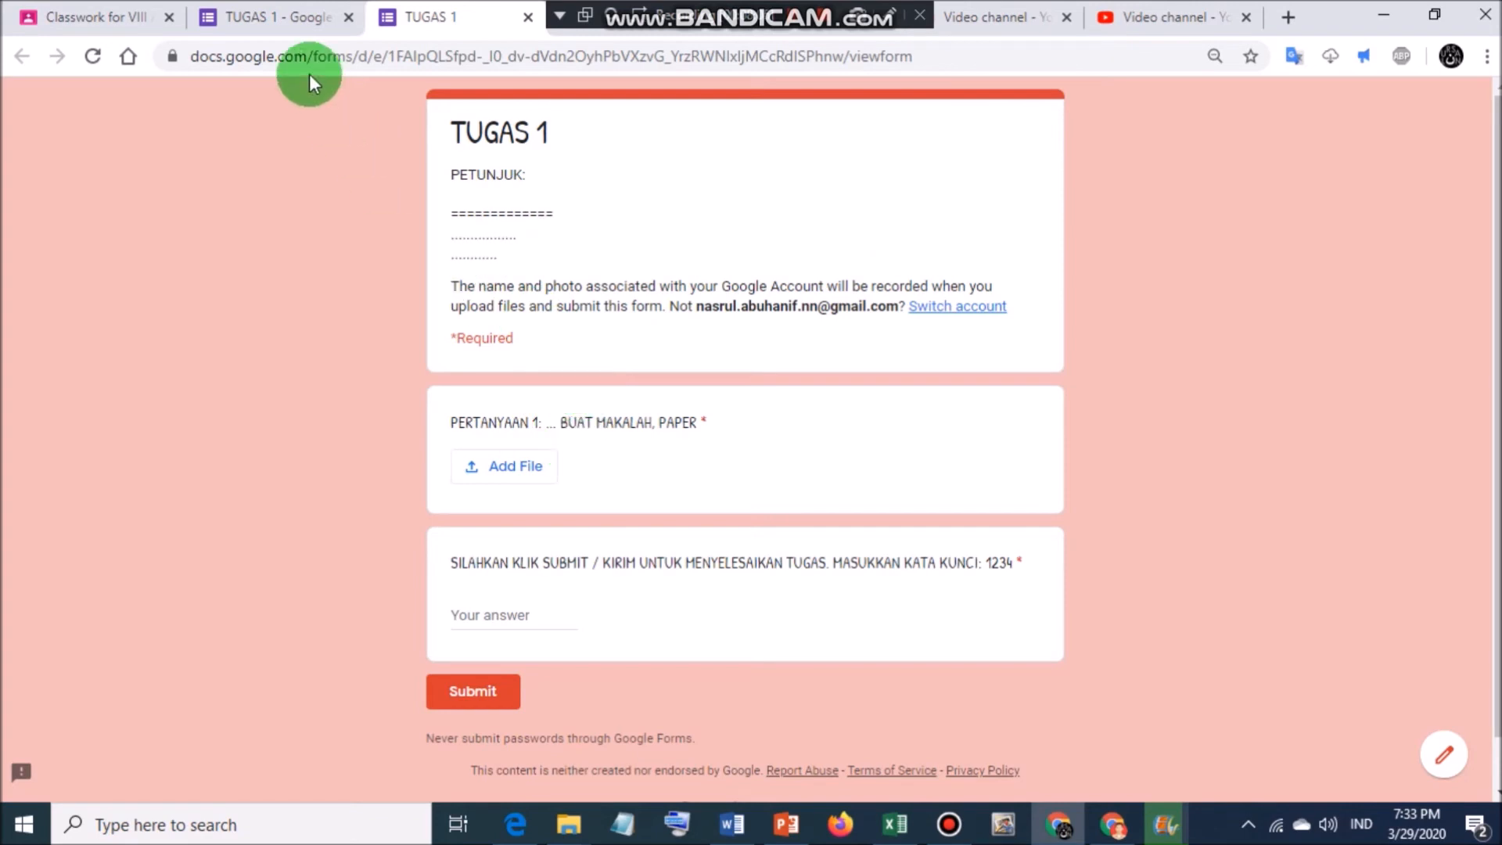
{"action": "left_click", "coordinate": [270, 17]}
{"action": "left_click", "coordinate": [699, 163]}
{"action": "scroll", "coordinate": [592, 418], "scroll_direction": "down", "scroll_amount": 2}
{"action": "scroll", "coordinate": [626, 308], "scroll_direction": "up", "scroll_amount": 3}
{"action": "left_click", "coordinate": [535, 326]}
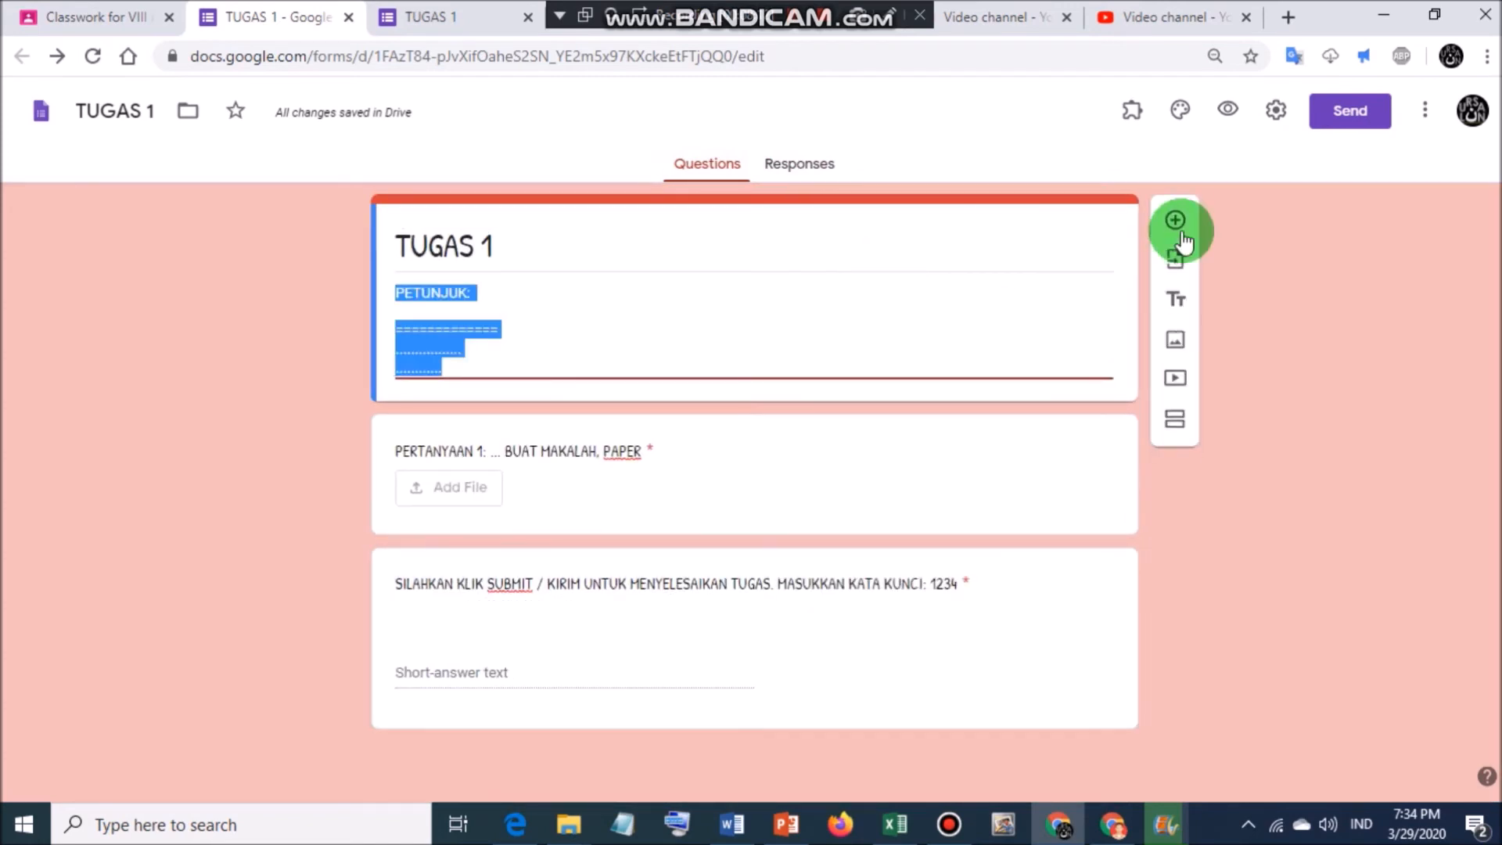
Add a required short-answer question titled NAMA SISWA below the header.
{"action": "left_click", "coordinate": [1175, 226]}
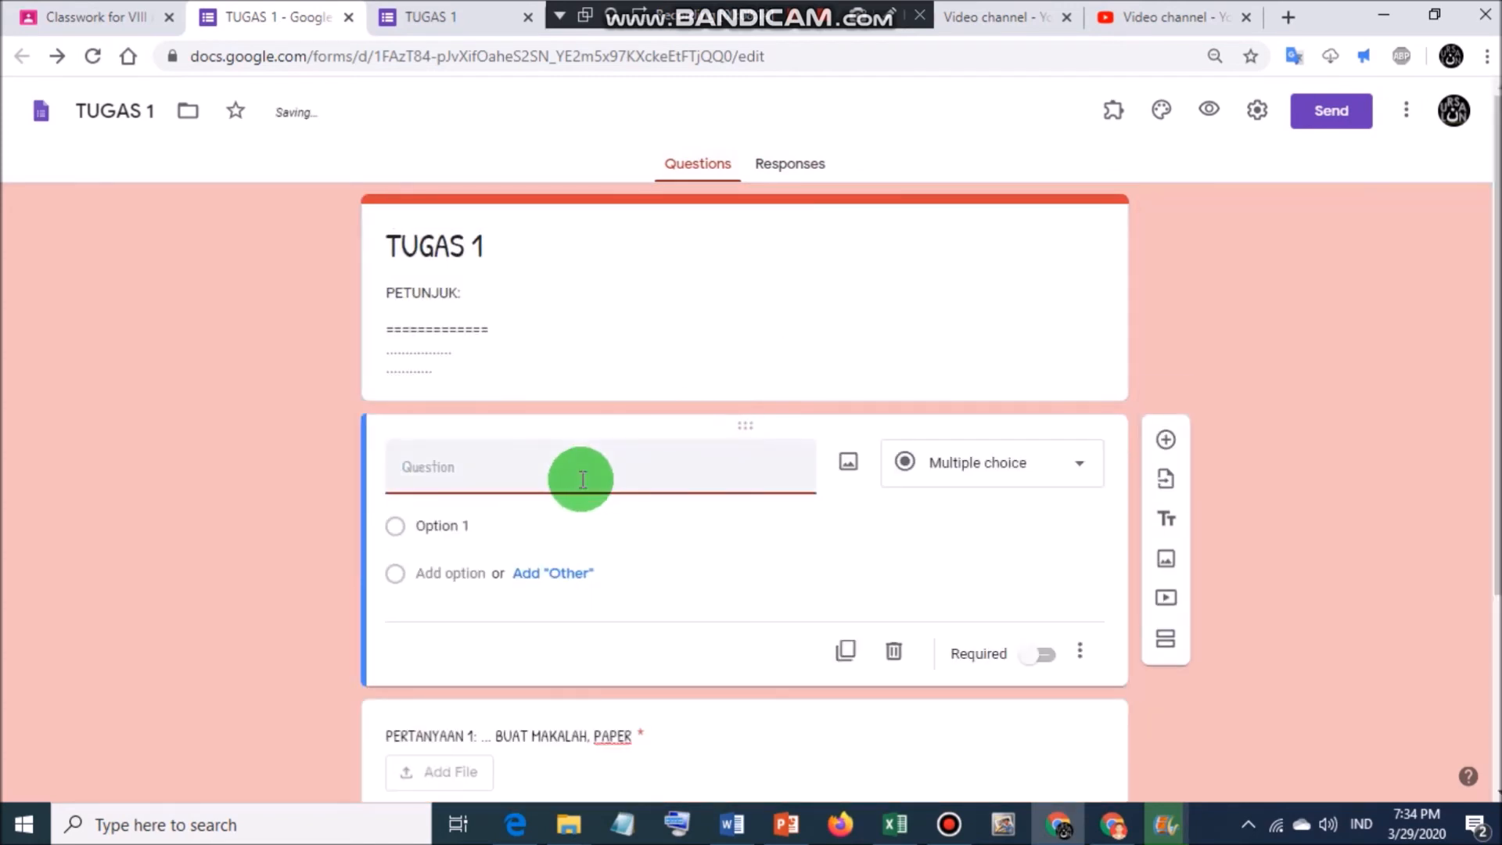
{"action": "type", "text": "NAMA SISWA"}
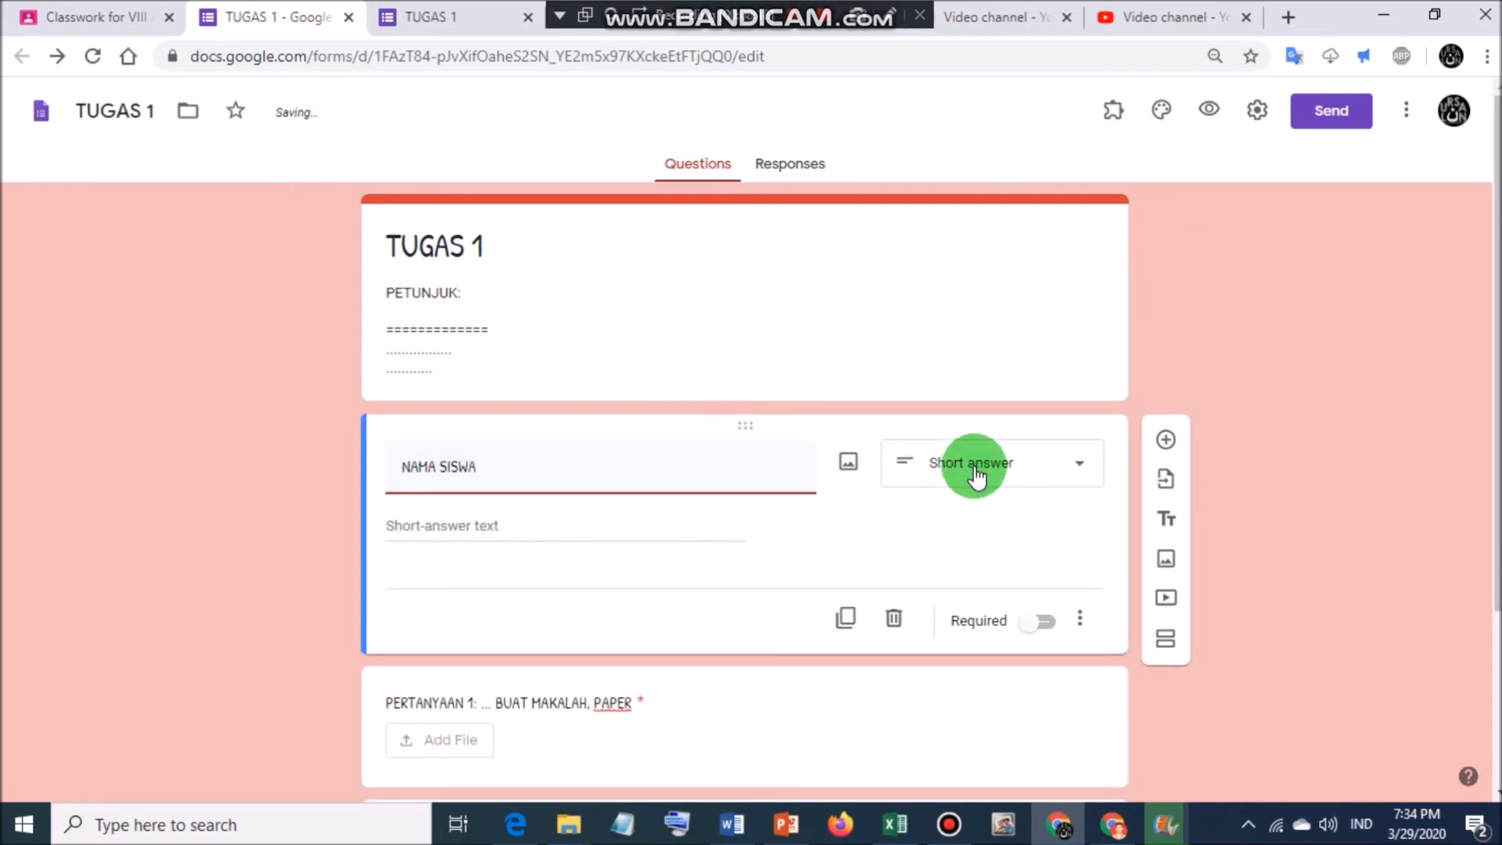
{"action": "left_click", "coordinate": [975, 473]}
{"action": "left_click", "coordinate": [821, 543]}
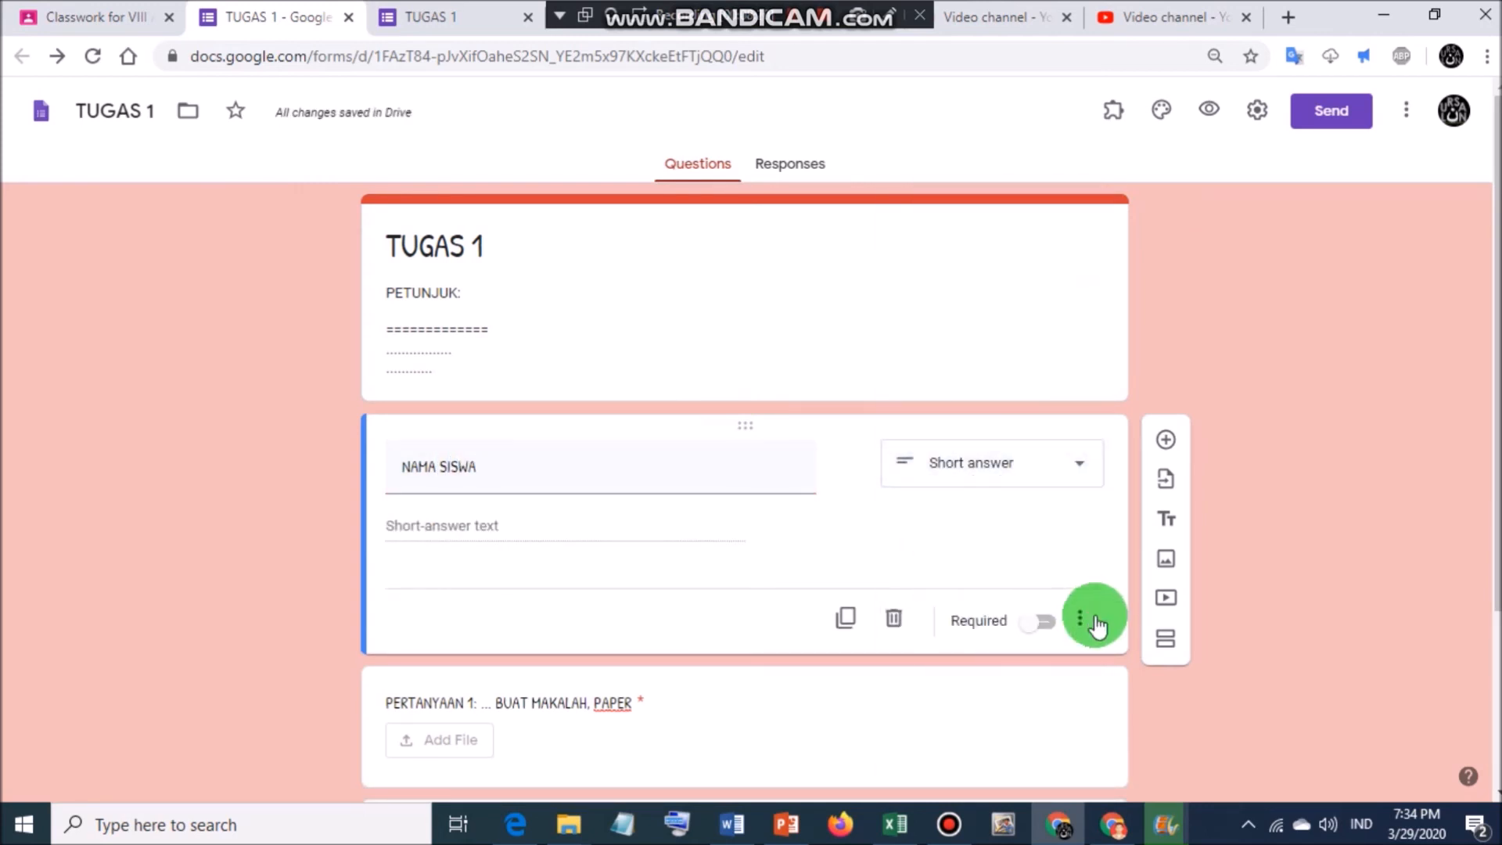
{"action": "left_click", "coordinate": [1032, 626]}
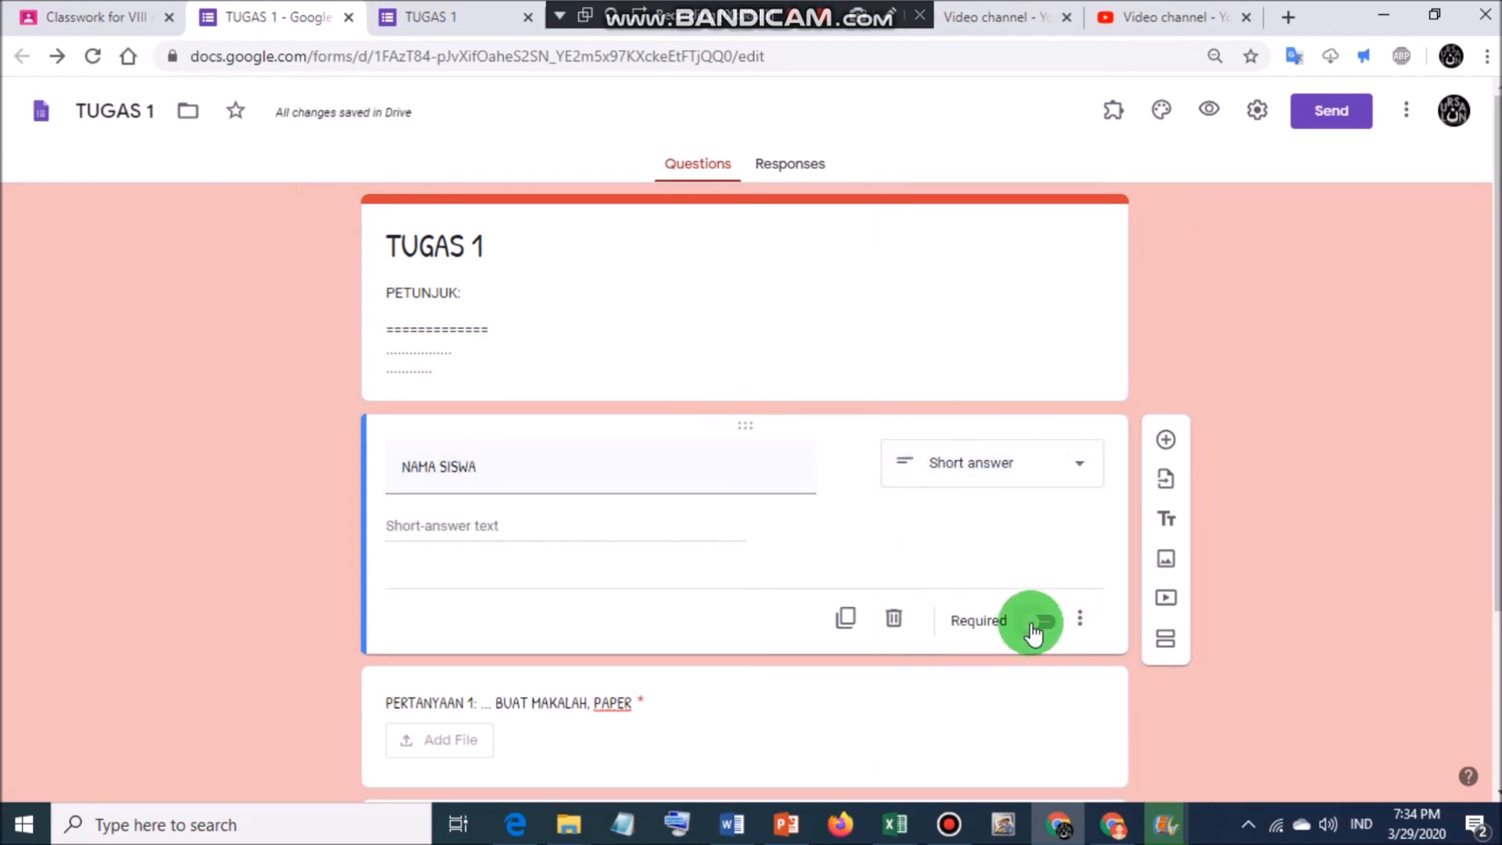
Add a second required short-answer question titled KELAS below NAMA SISWA.
{"action": "left_click", "coordinate": [1166, 440]}
{"action": "type", "text": "KELAS"}
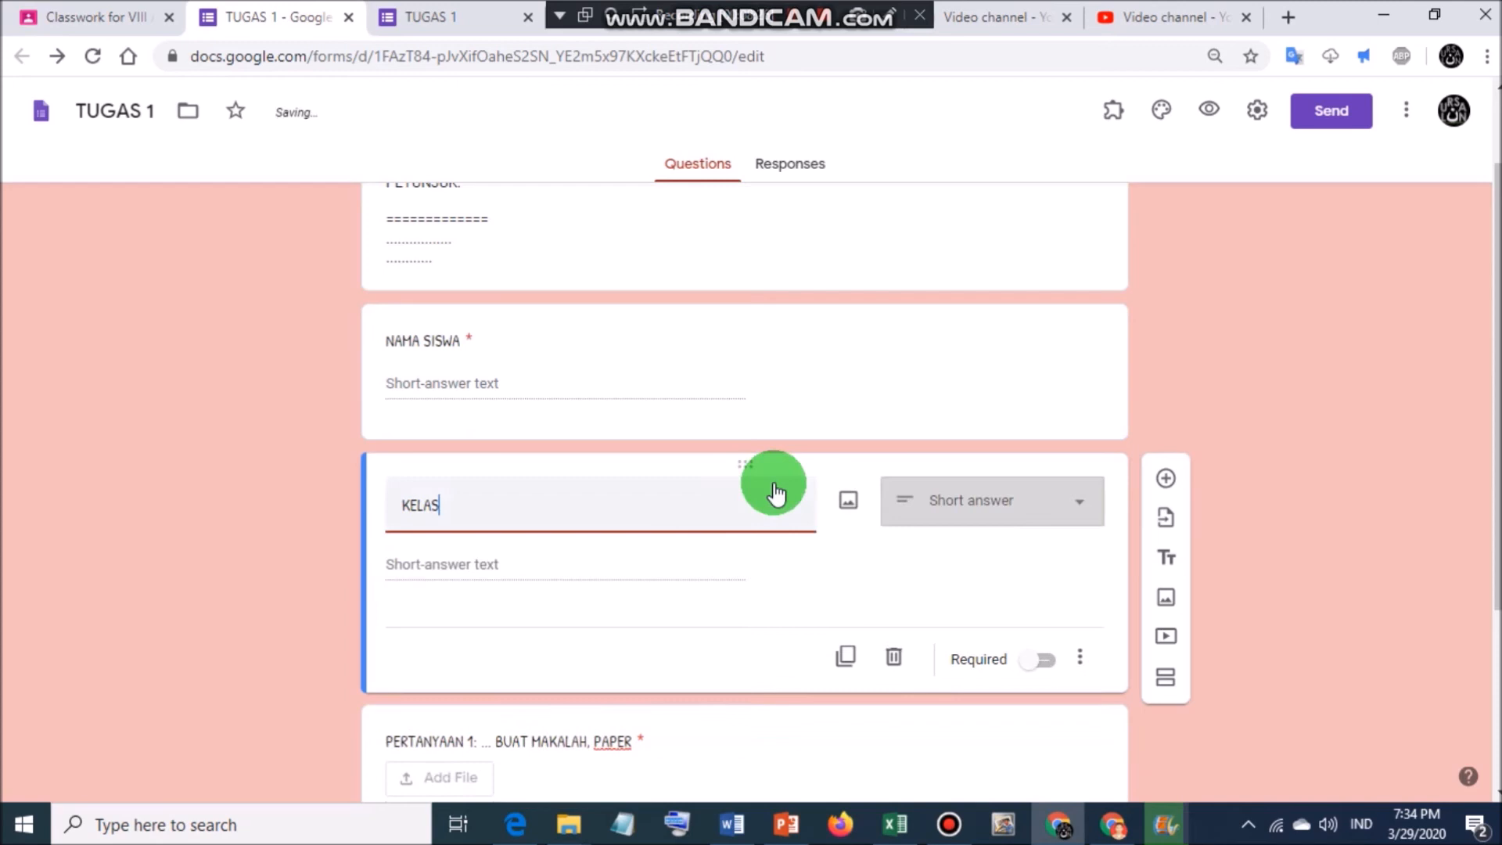
{"action": "left_click", "coordinate": [1039, 661]}
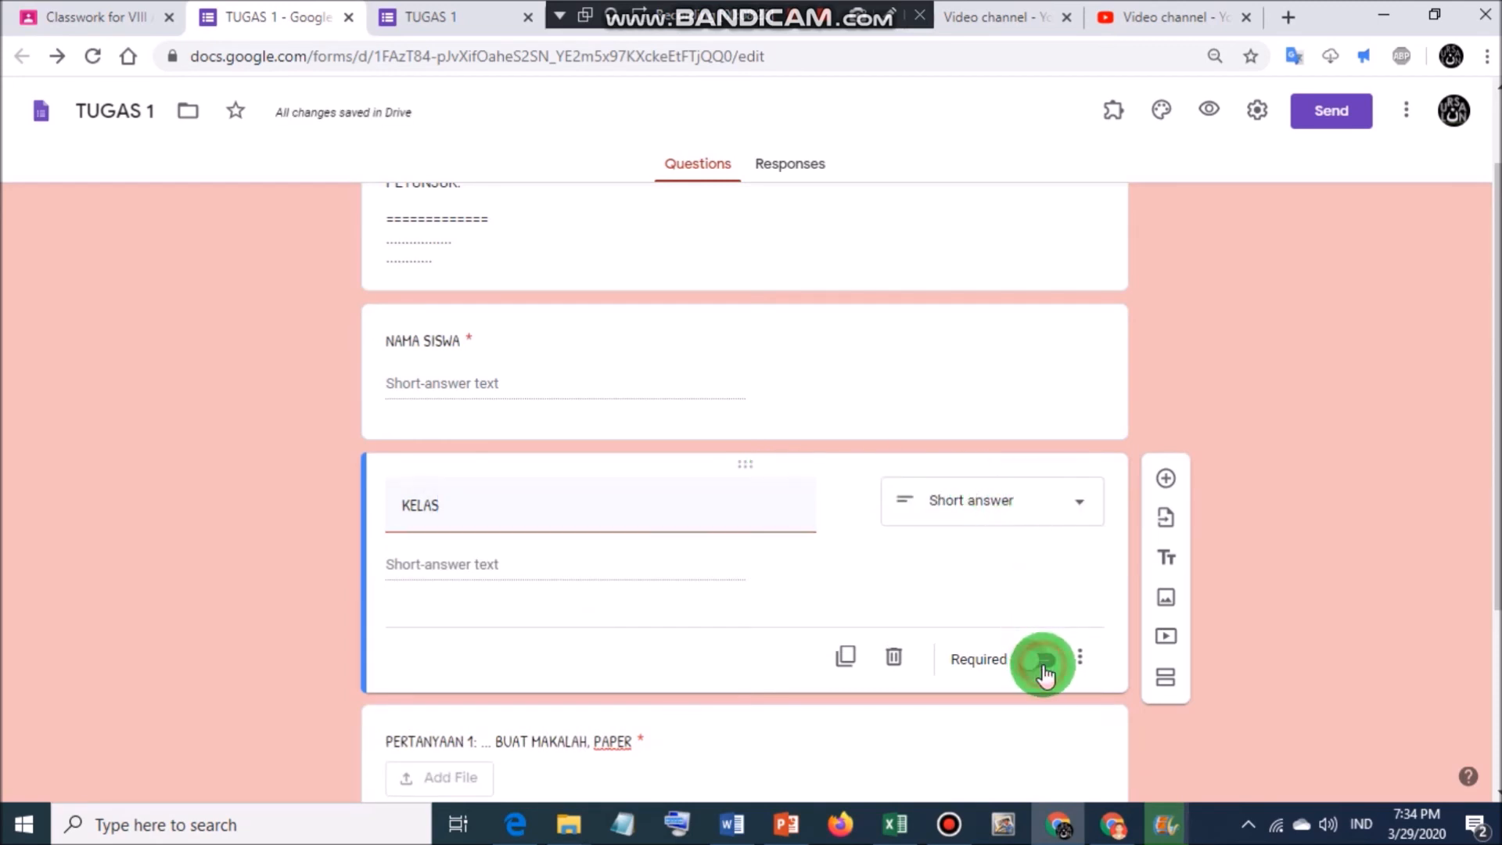
{"action": "scroll", "coordinate": [743, 503], "scroll_direction": "down", "scroll_amount": 1}
{"action": "scroll", "coordinate": [742, 504], "scroll_direction": "down", "scroll_amount": 3}
{"action": "scroll", "coordinate": [742, 504], "scroll_direction": "up", "scroll_amount": 5}
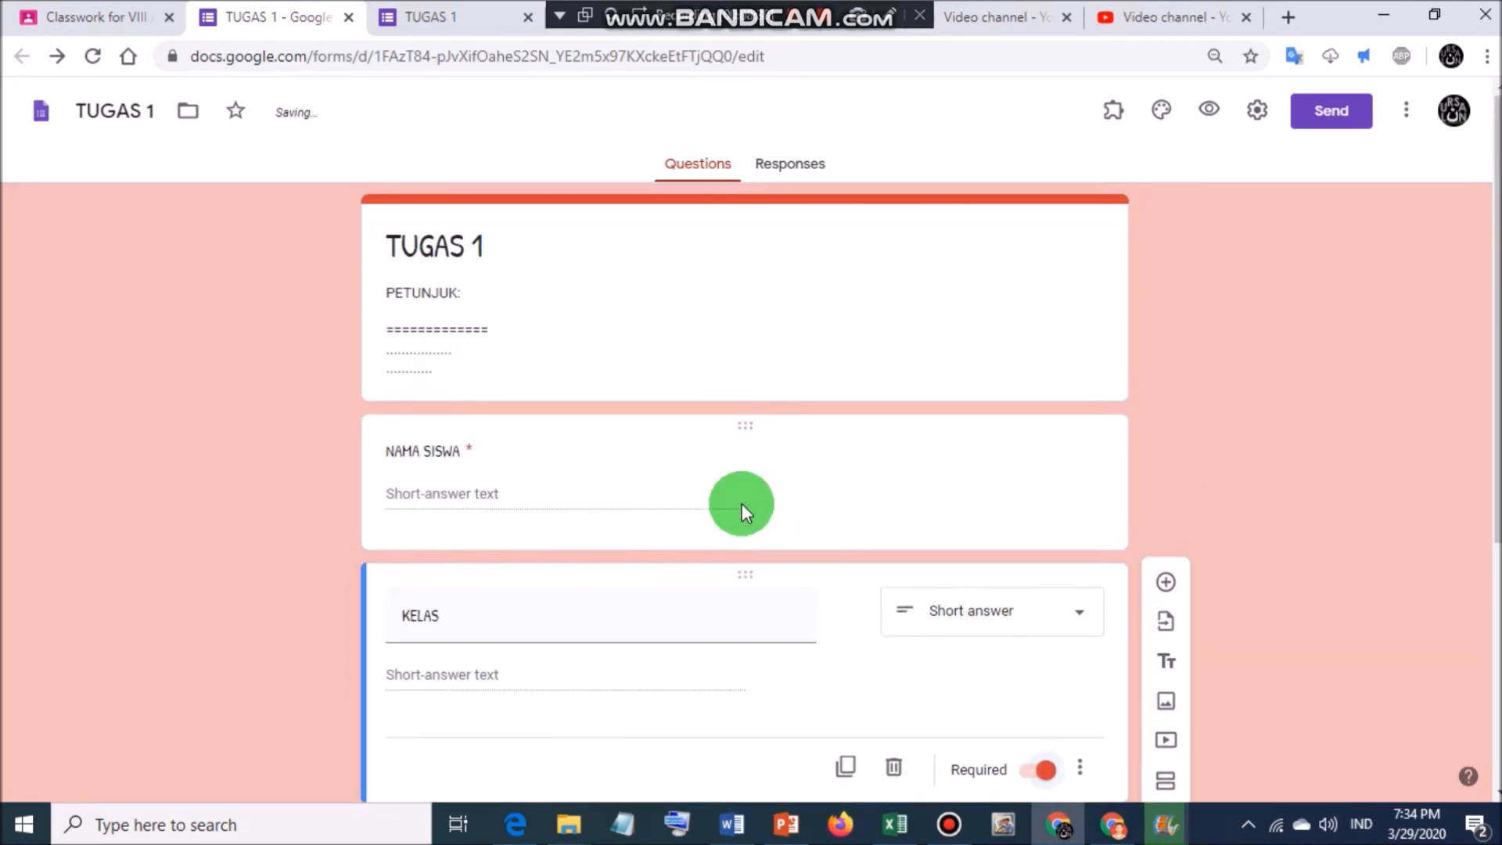
{"action": "scroll", "coordinate": [654, 462], "scroll_direction": "down", "scroll_amount": 1}
{"action": "scroll", "coordinate": [654, 461], "scroll_direction": "down", "scroll_amount": 2}
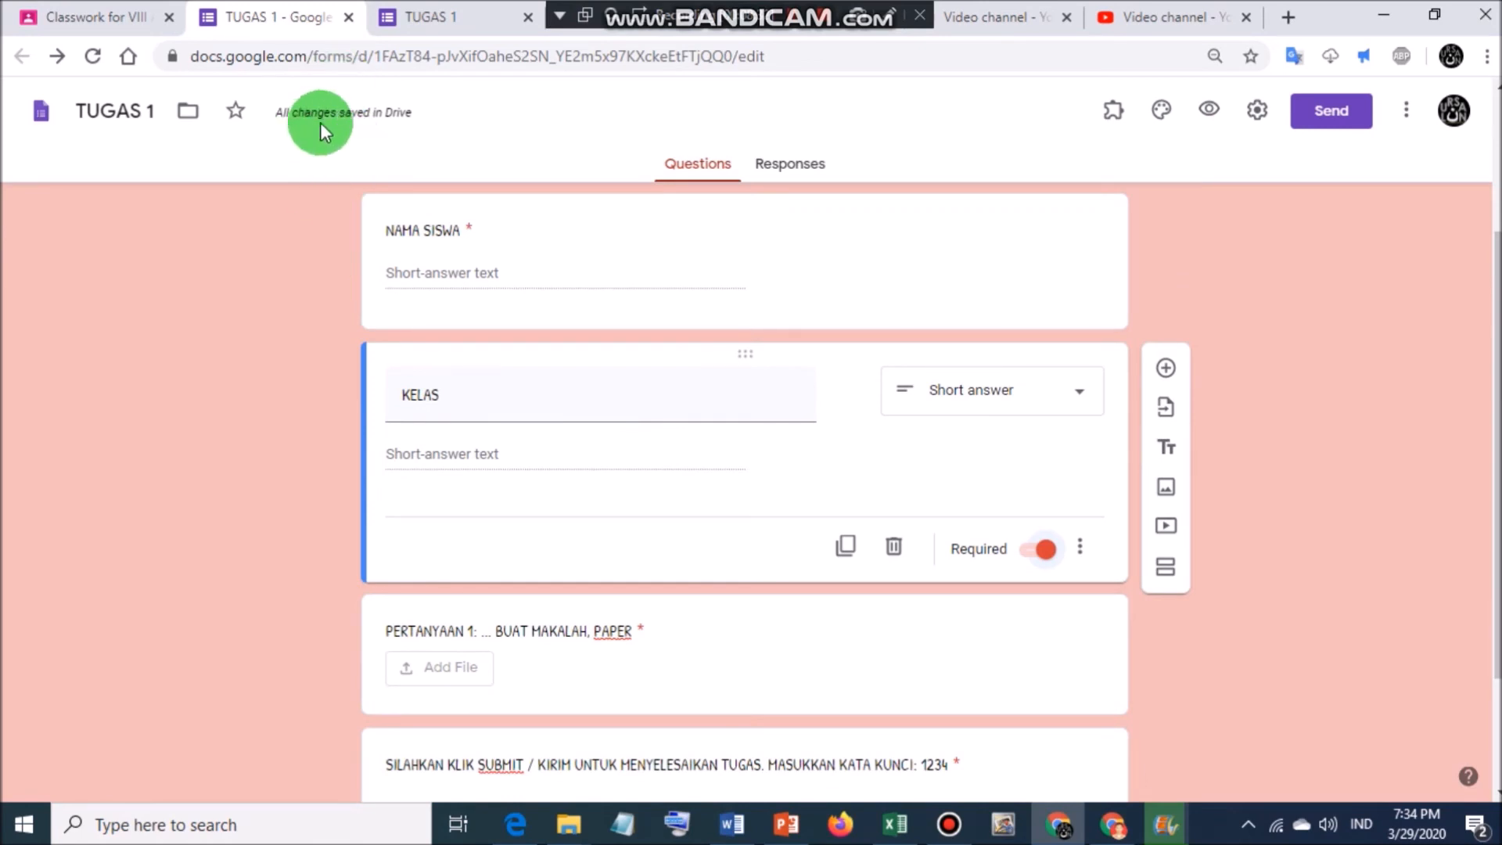
{"action": "scroll", "coordinate": [608, 466], "scroll_direction": "up", "scroll_amount": 3}
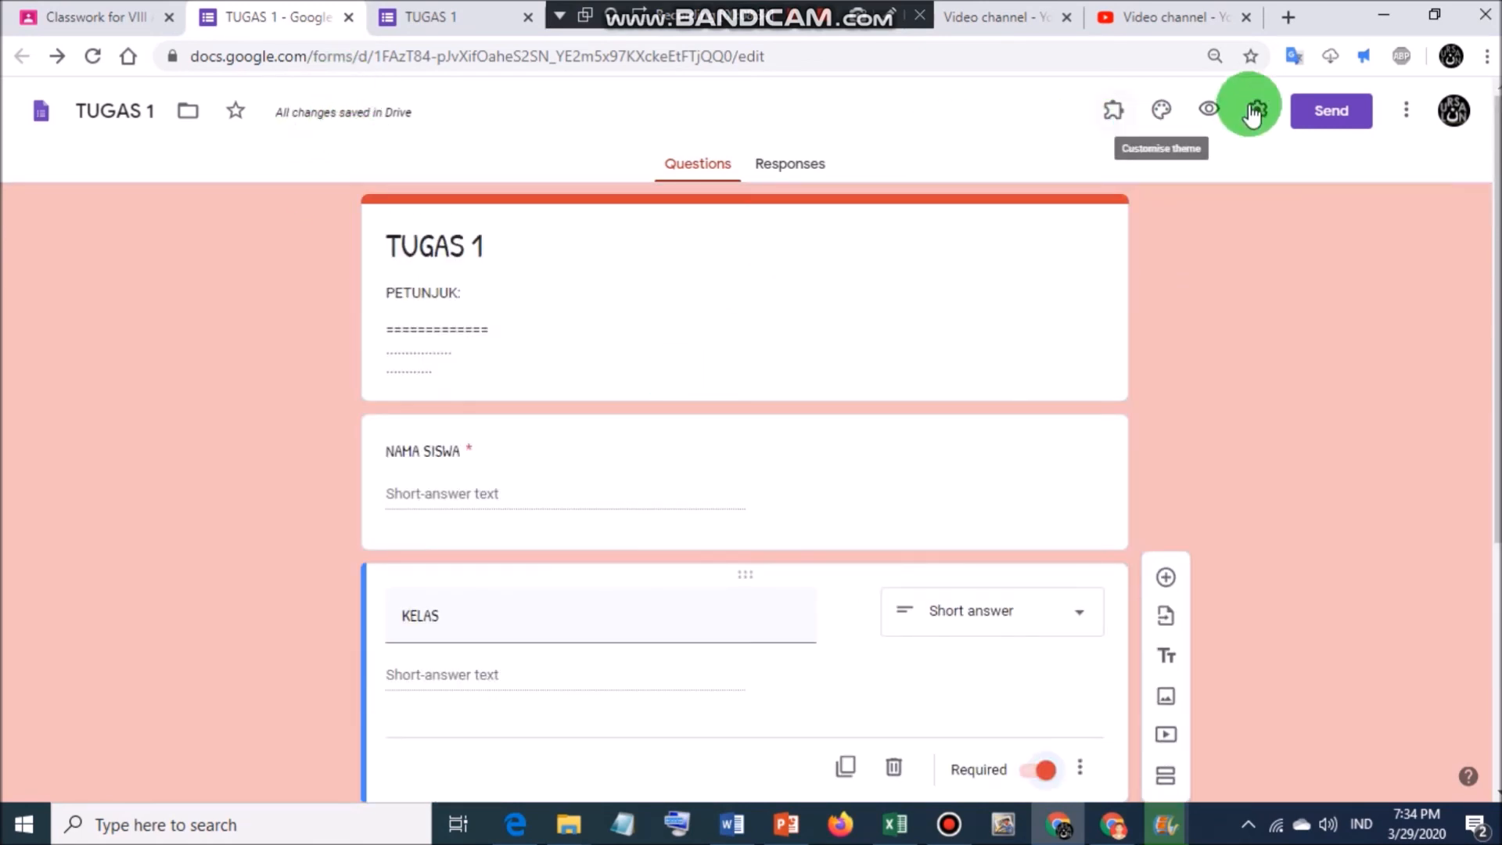
Preview the form's new NAMA SISWA and KELAS fields, then switch to the SISTEM EKSKRESI MANUSIA spreadsheet.
{"action": "left_click", "coordinate": [1214, 111]}
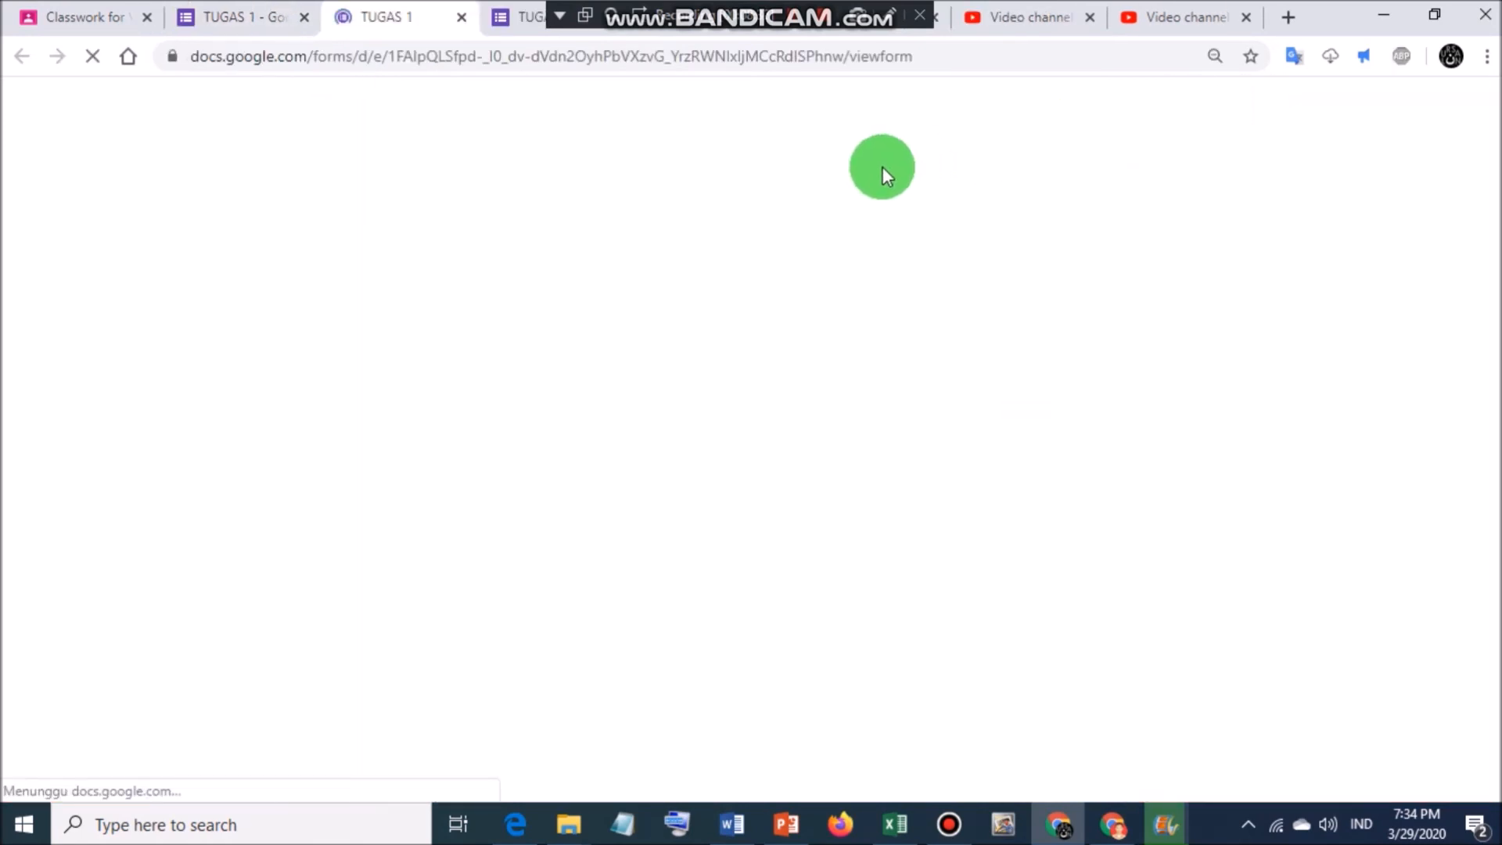
{"action": "scroll", "coordinate": [527, 493], "scroll_direction": "down", "scroll_amount": 3}
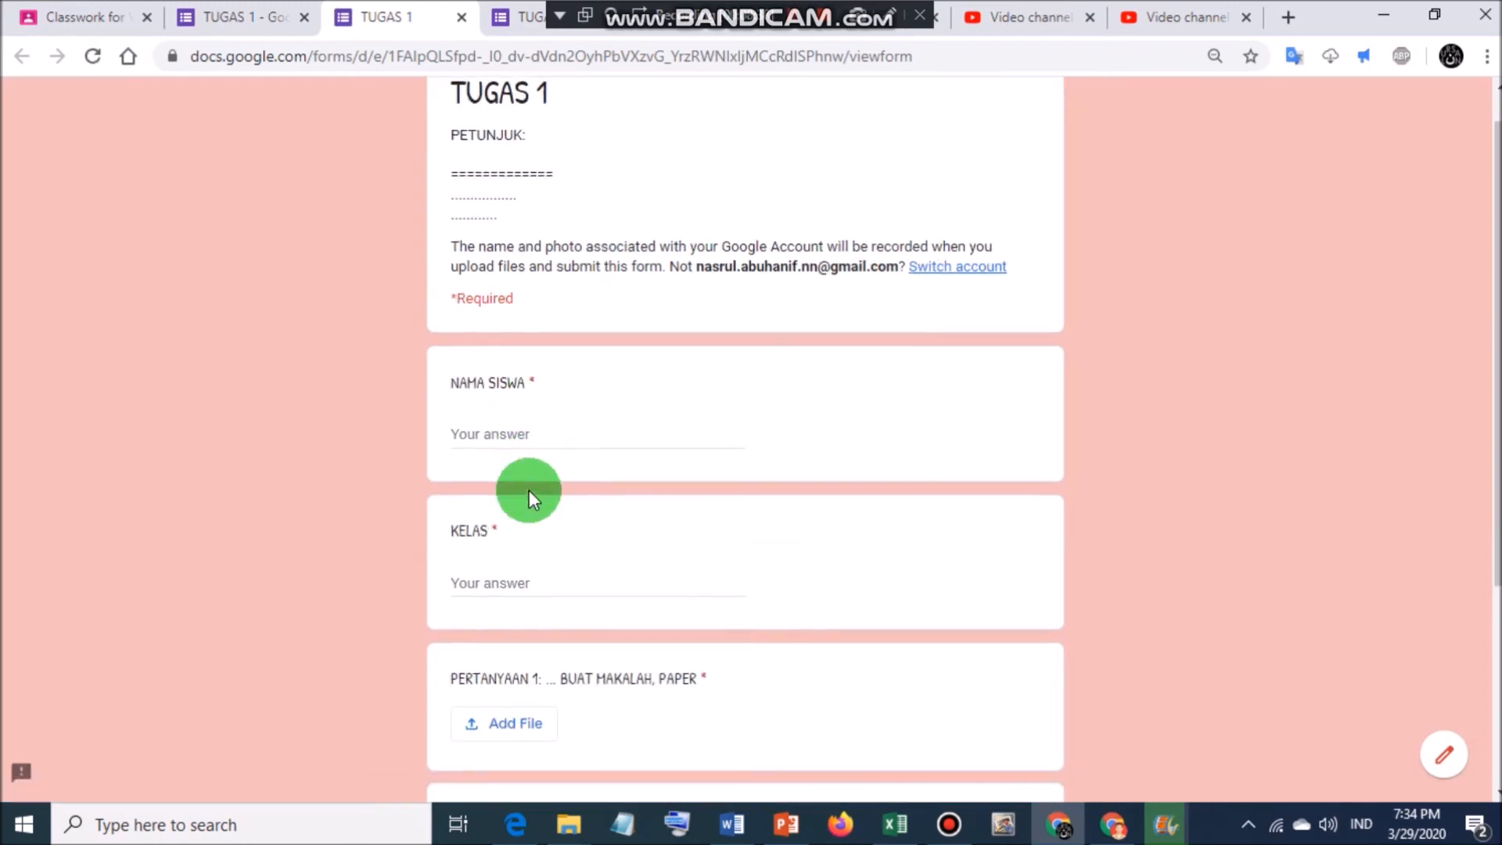
{"action": "scroll", "coordinate": [517, 498], "scroll_direction": "up", "scroll_amount": 3}
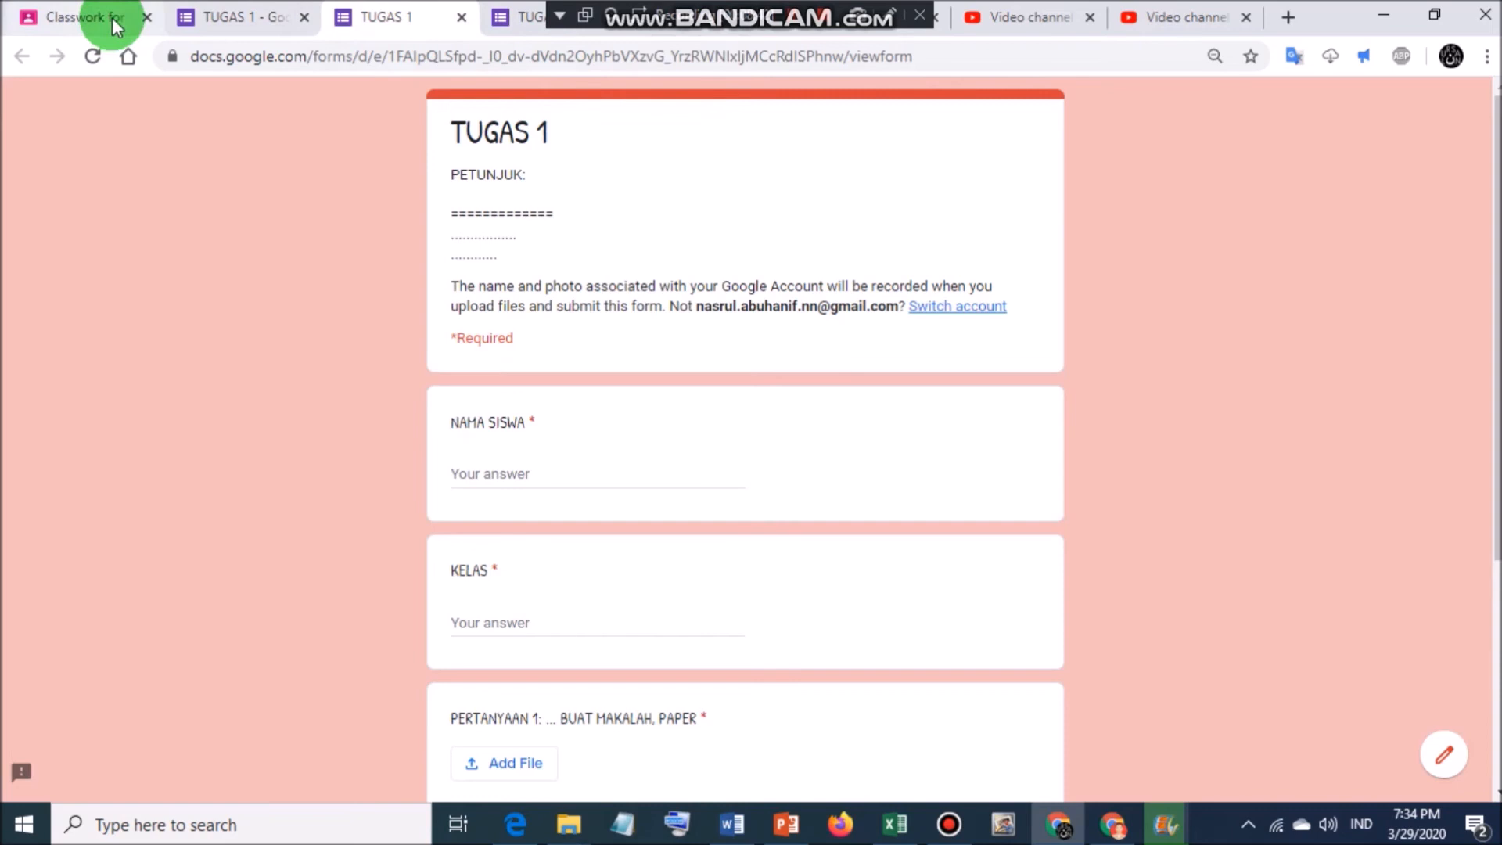
{"action": "left_click", "coordinate": [718, 35]}
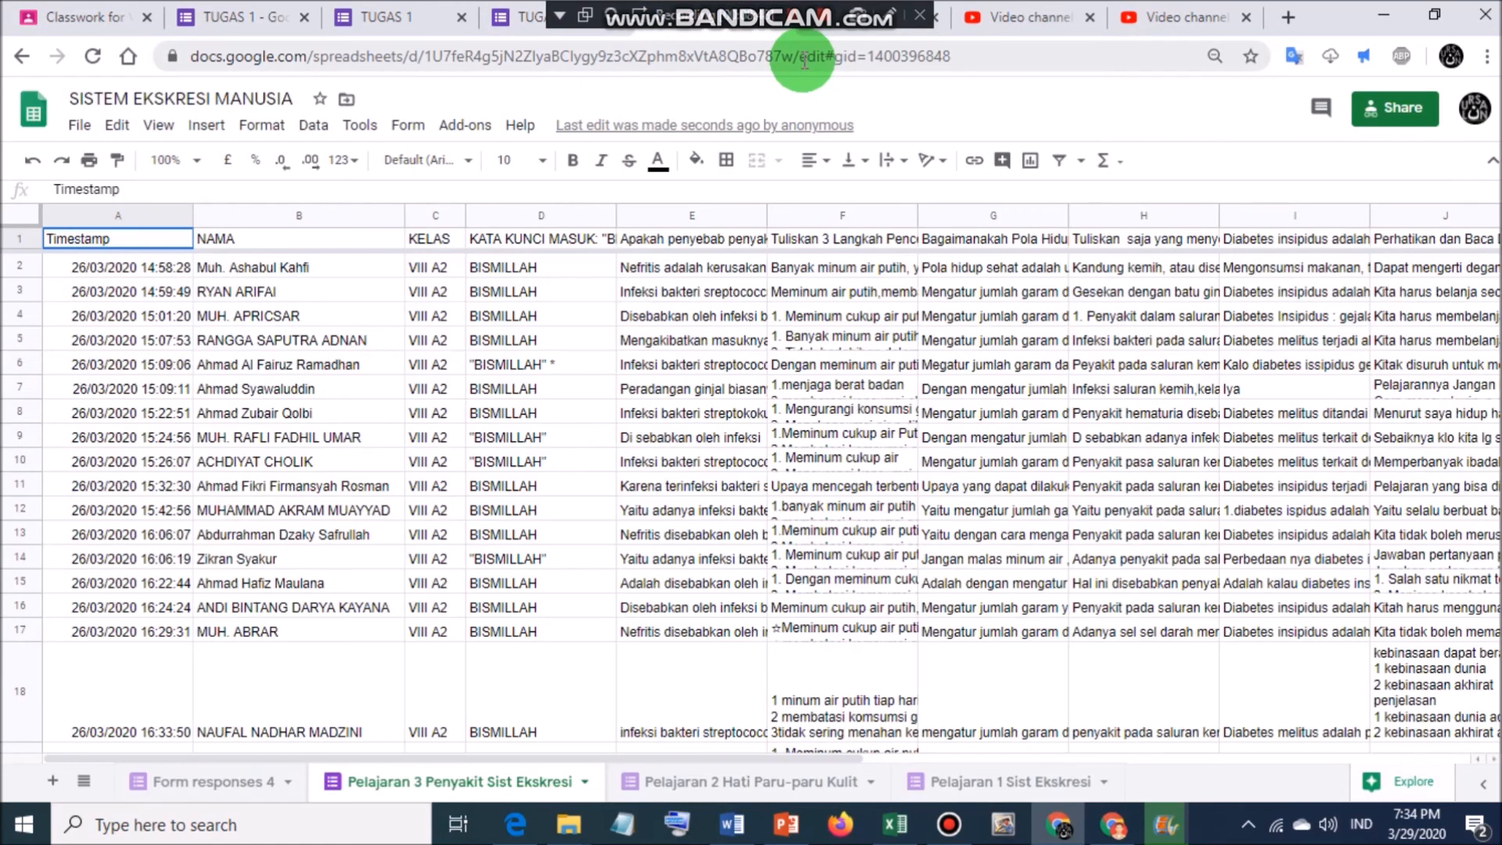
Show the spreadsheet's Drive location and move up to the Classroom folder.
{"action": "left_click", "coordinate": [817, 35]}
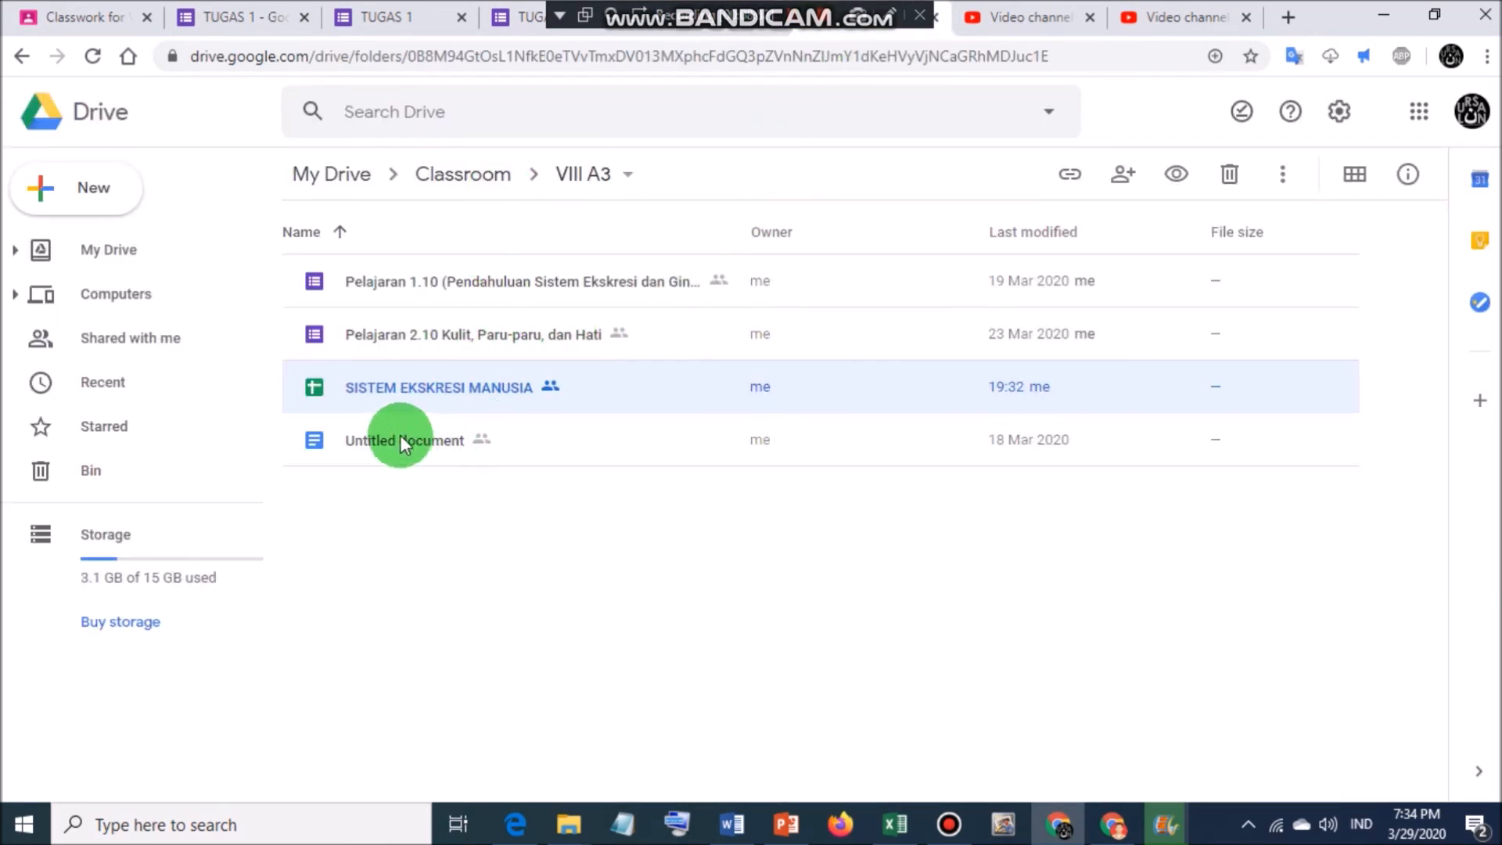
{"action": "left_click", "coordinate": [477, 181]}
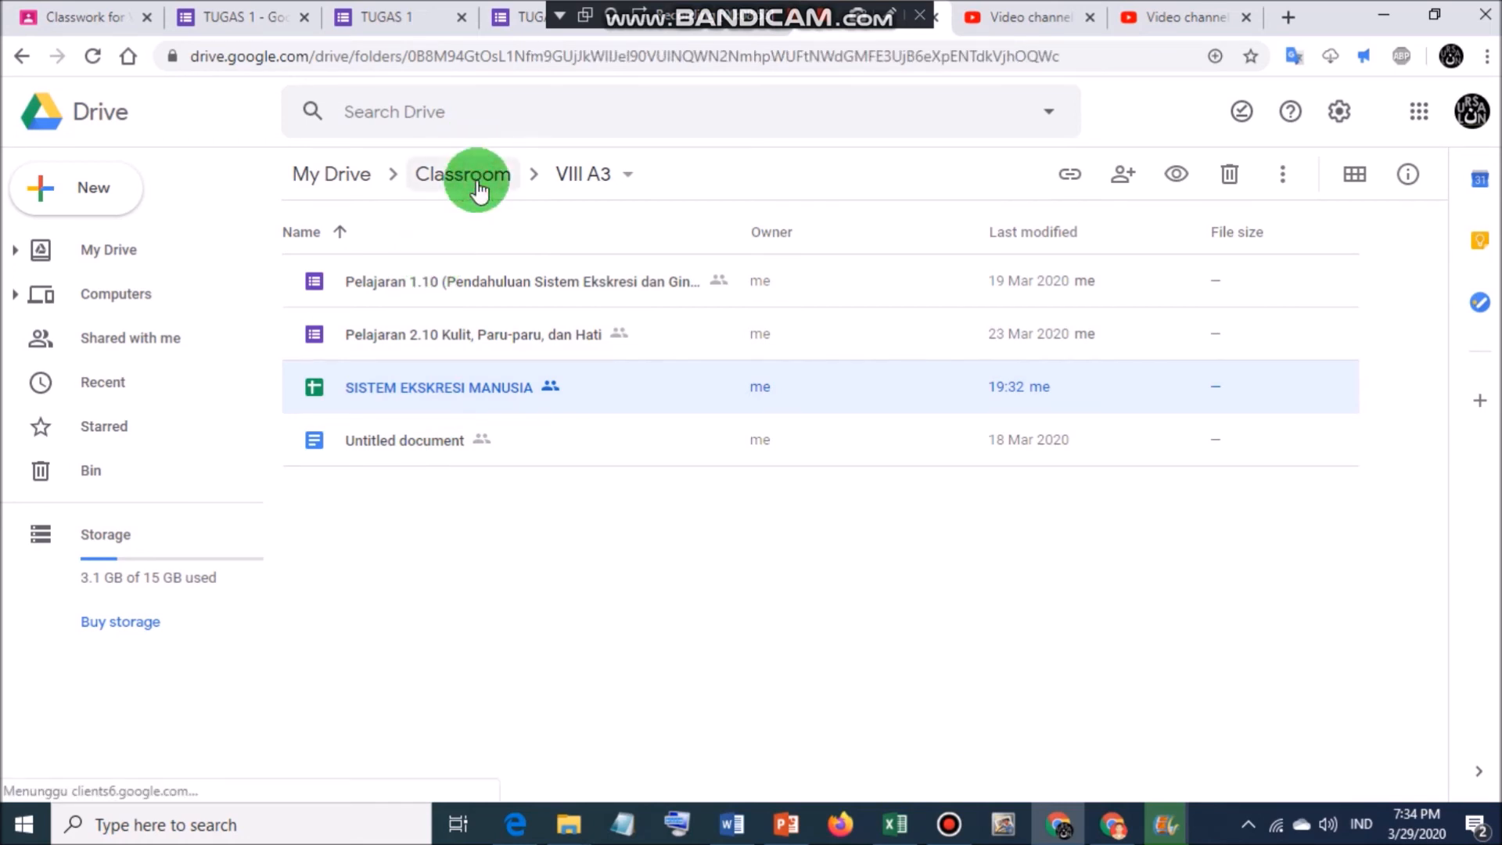
{"action": "left_click", "coordinate": [91, 15]}
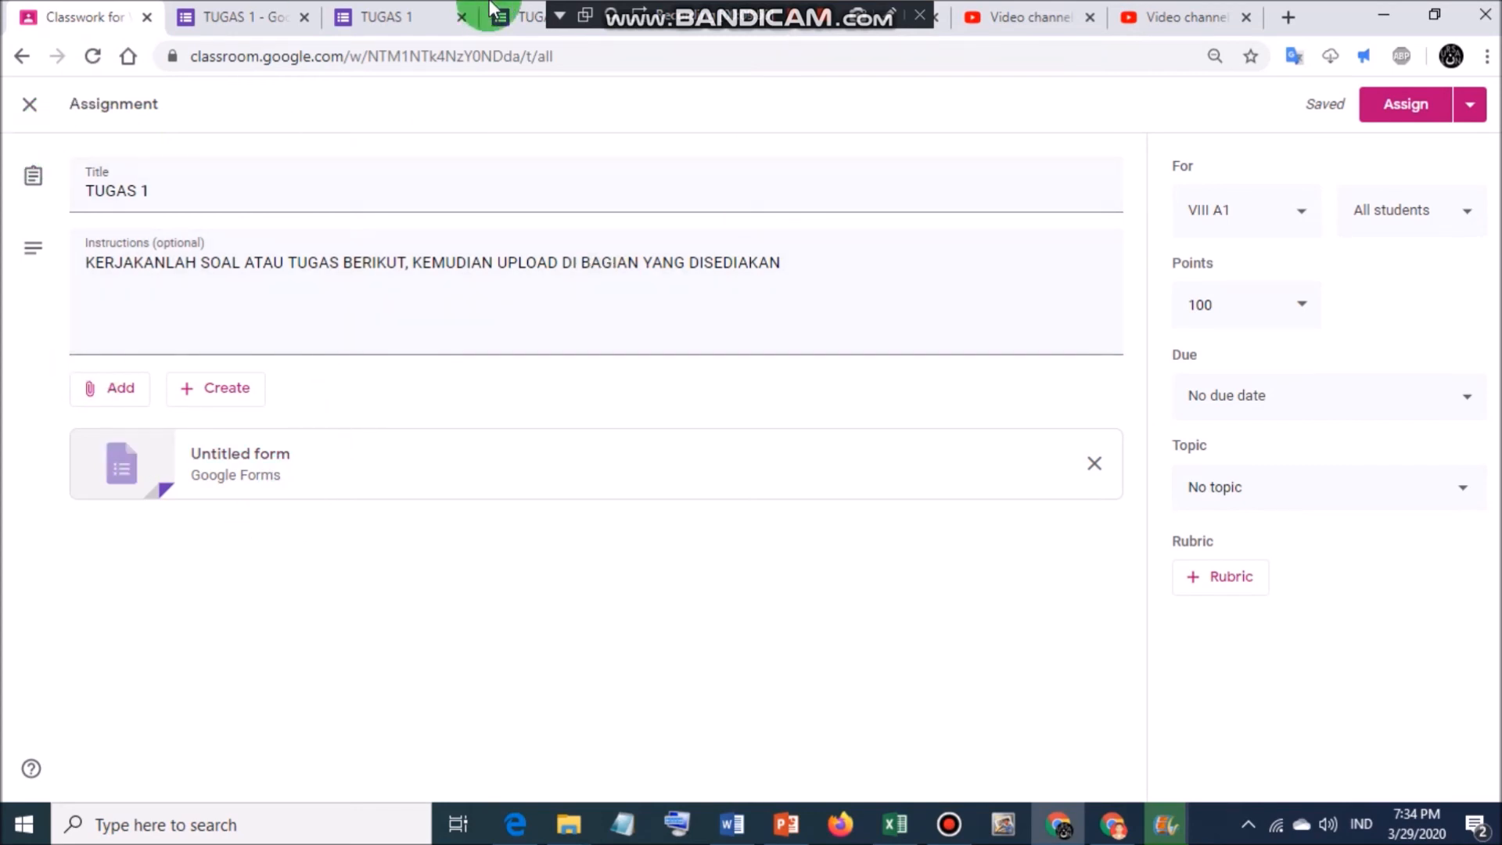
{"action": "left_click", "coordinate": [854, 33]}
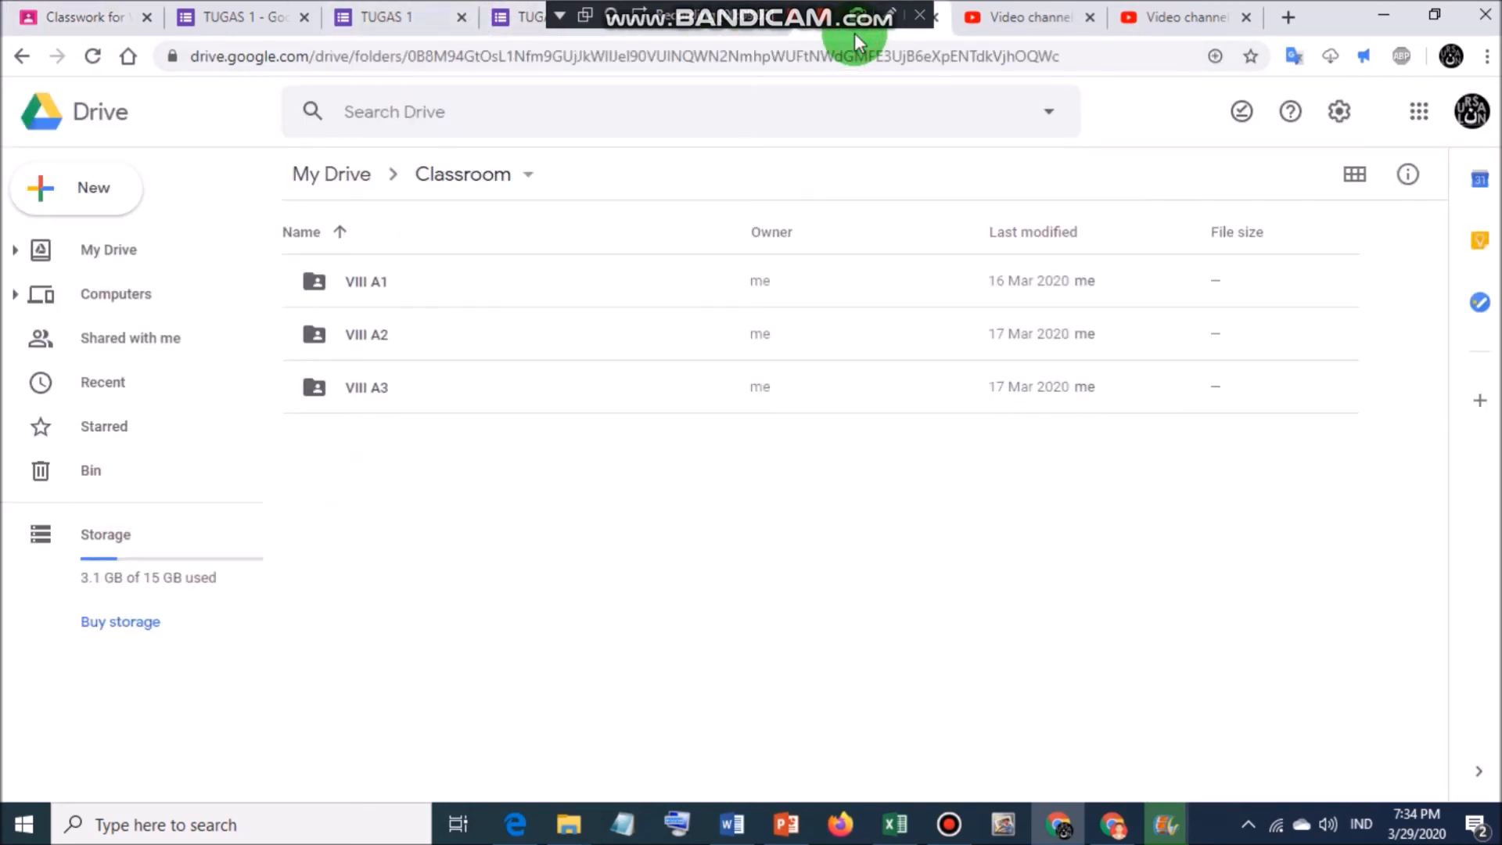
Open VIII A1 › TUGAS 1 (File responses) › PERTANYAAN 1, then return to the form editor.
{"action": "double_click", "coordinate": [373, 283]}
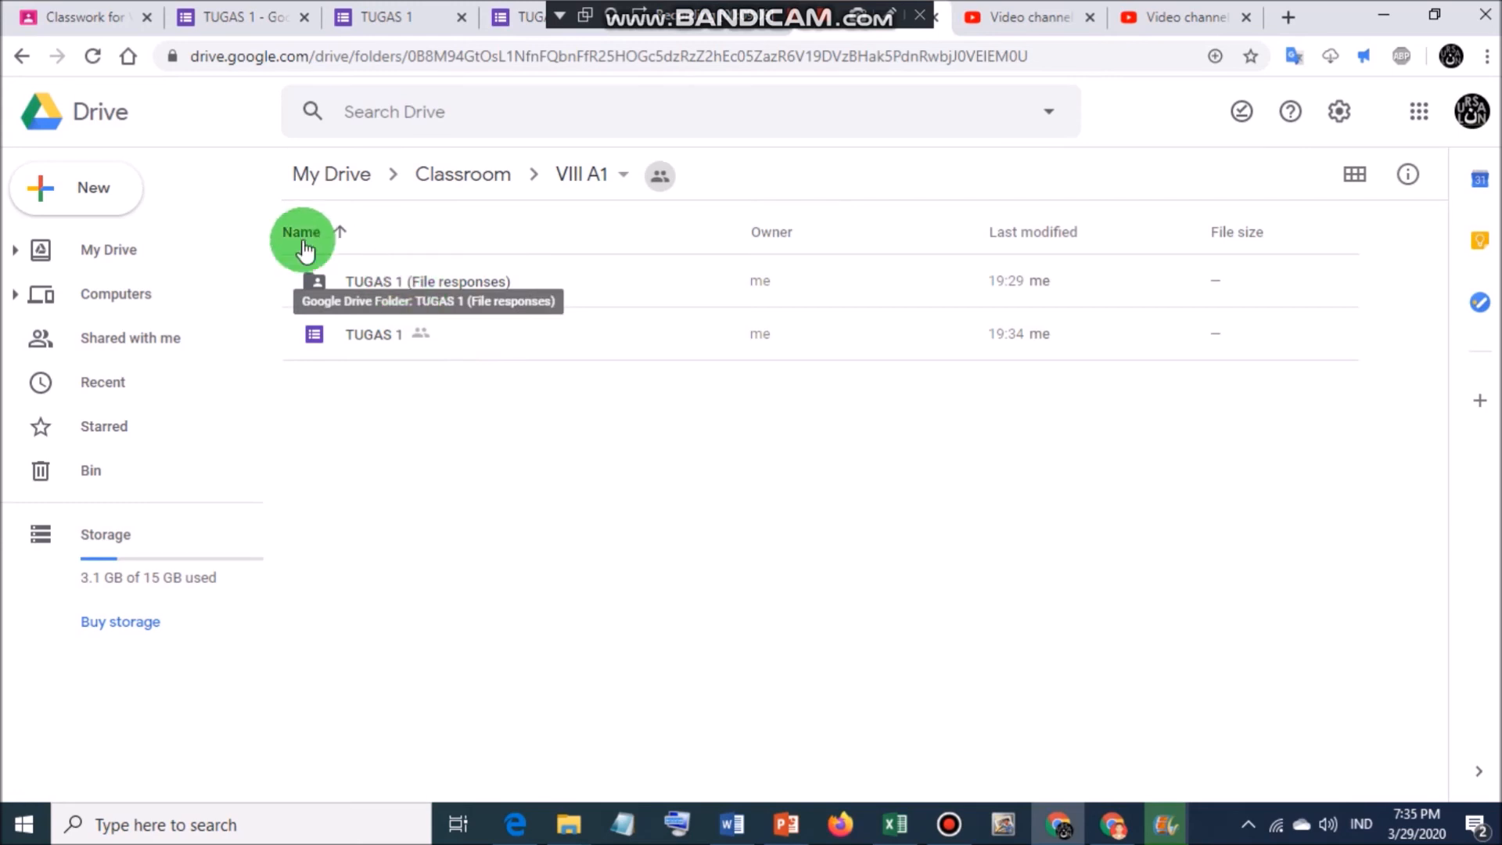
{"action": "double_click", "coordinate": [402, 283]}
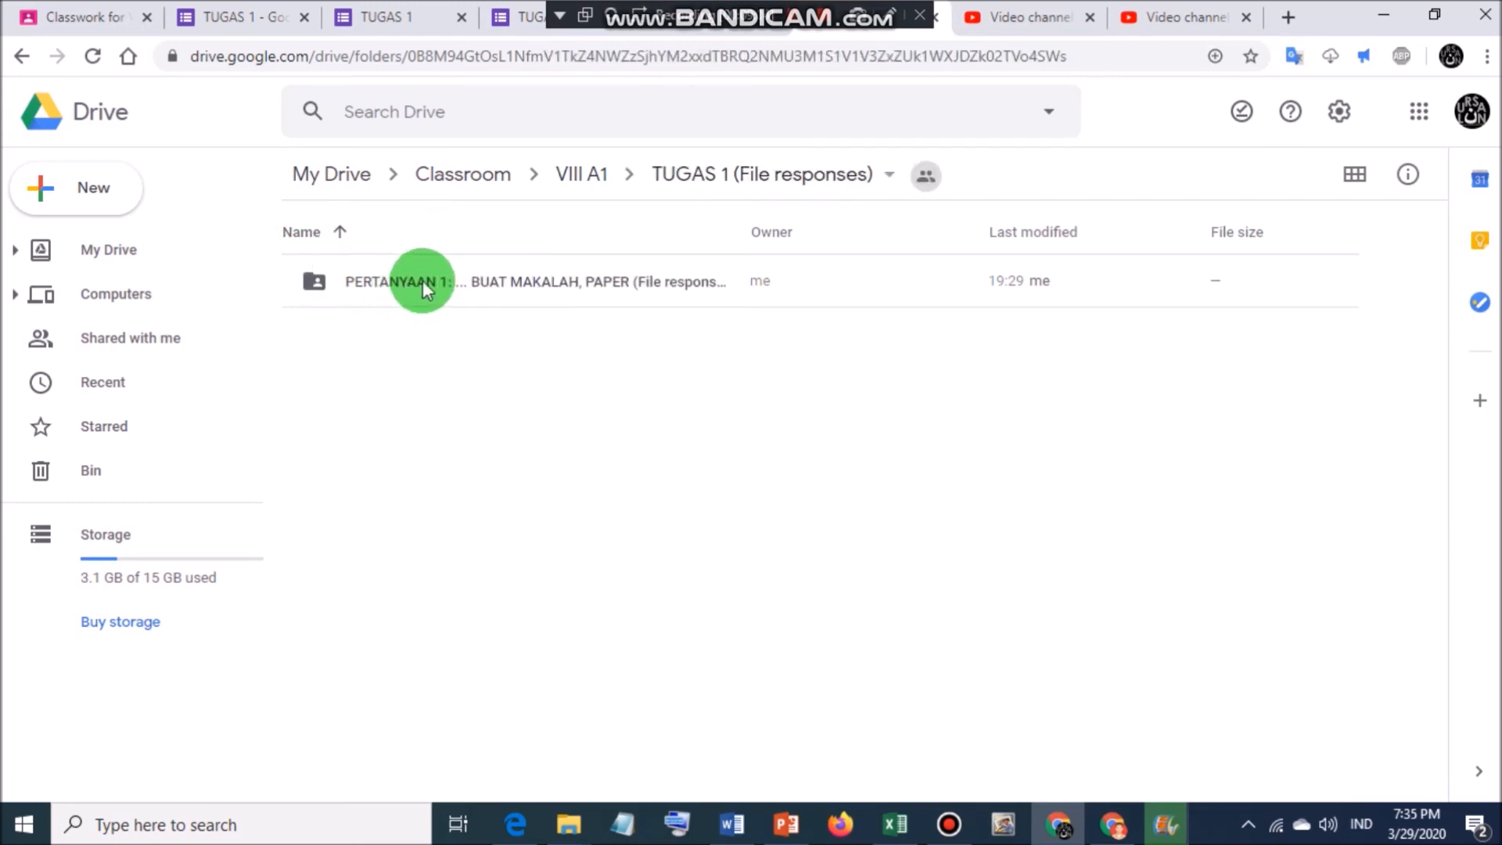
{"action": "double_click", "coordinate": [424, 285]}
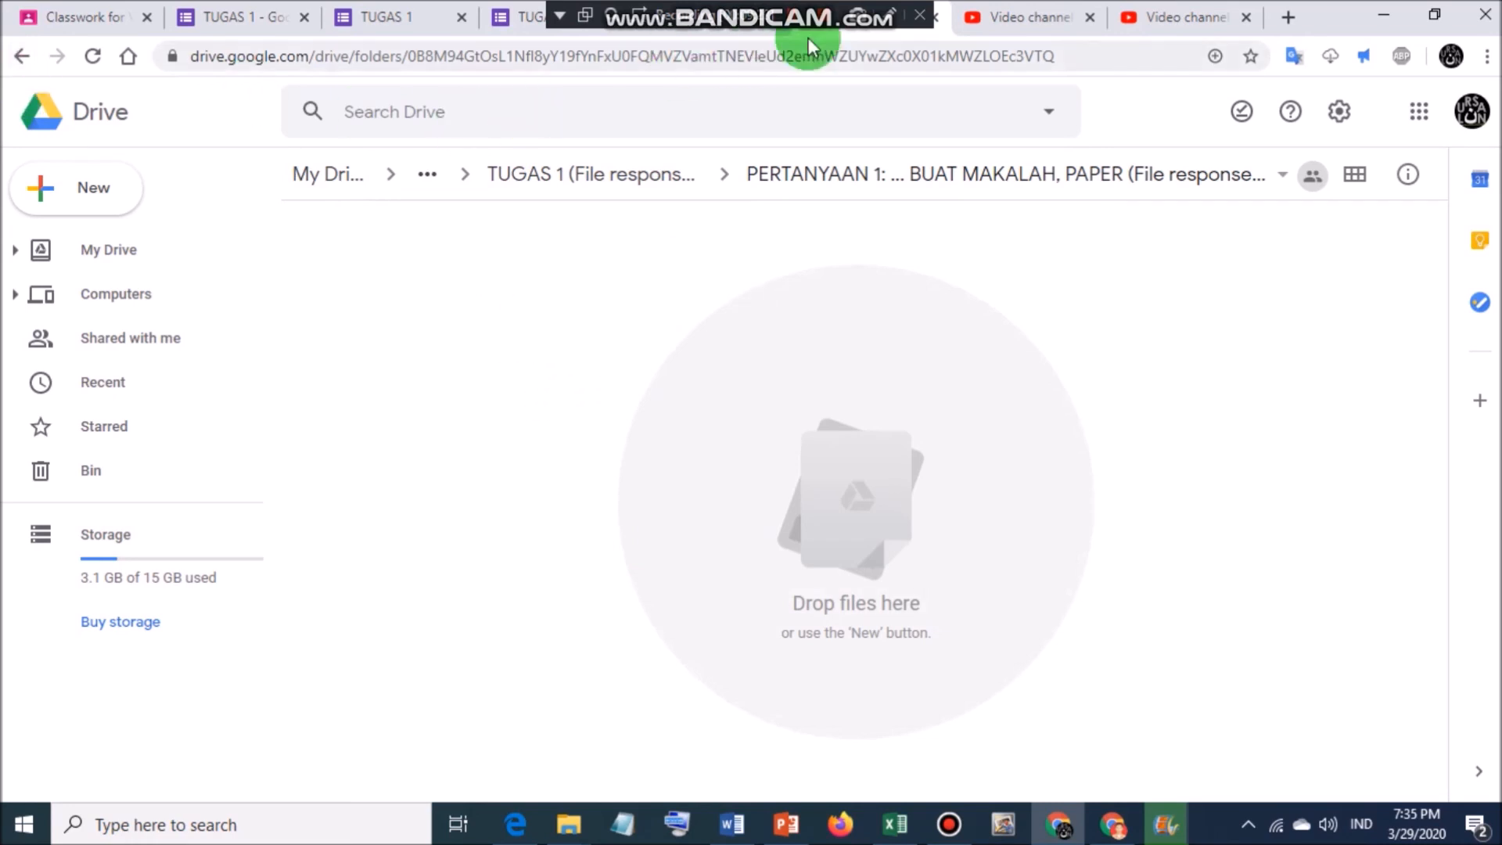
{"action": "left_click", "coordinate": [824, 17]}
{"action": "left_click", "coordinate": [233, 18]}
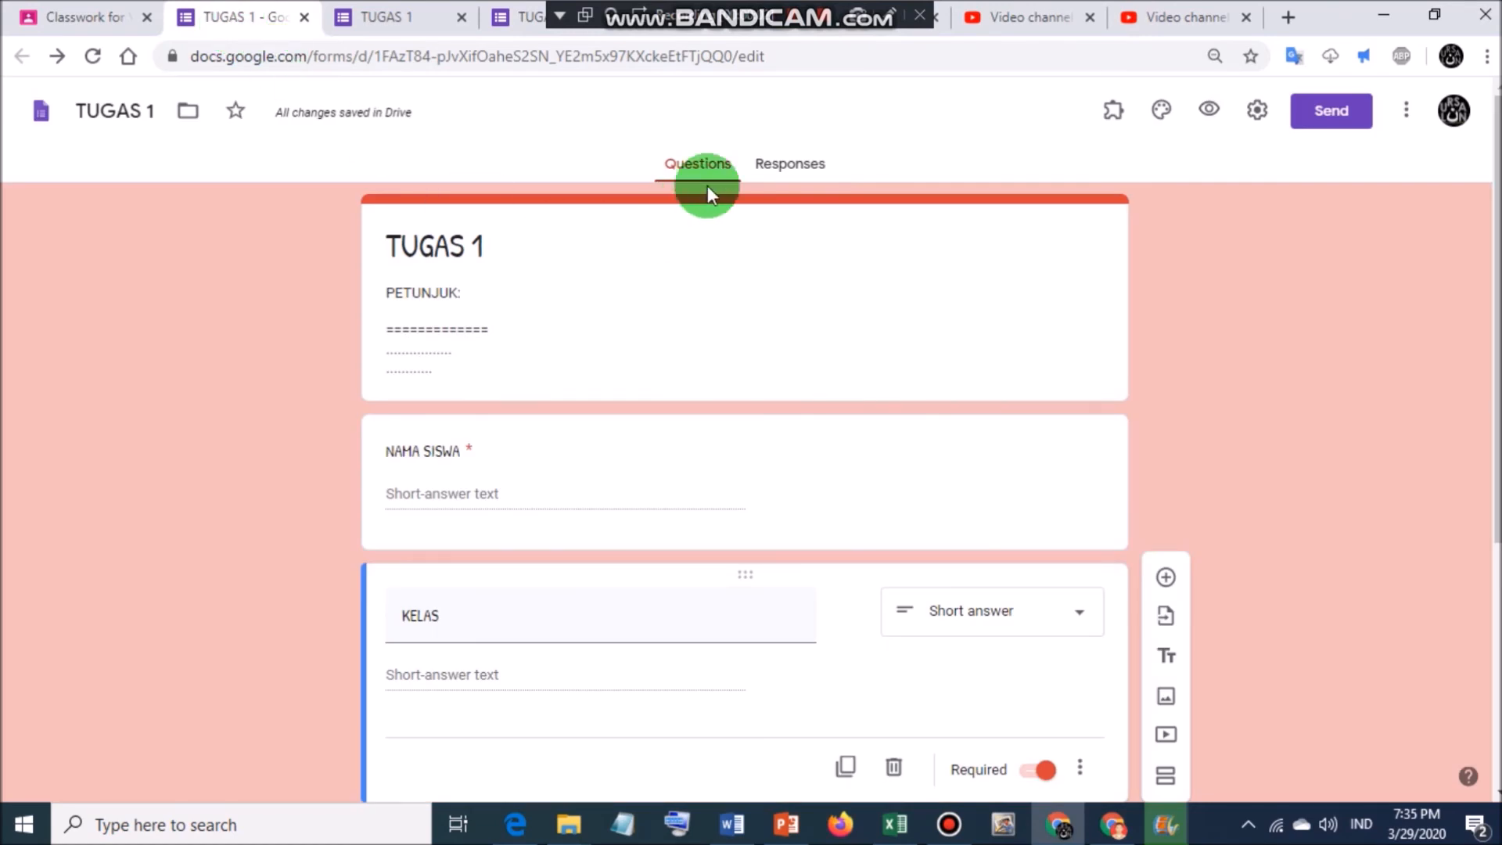
Check the TUGAS 1 form's Responses and Questions views and glance at the Classroom draft.
{"action": "left_click", "coordinate": [779, 161]}
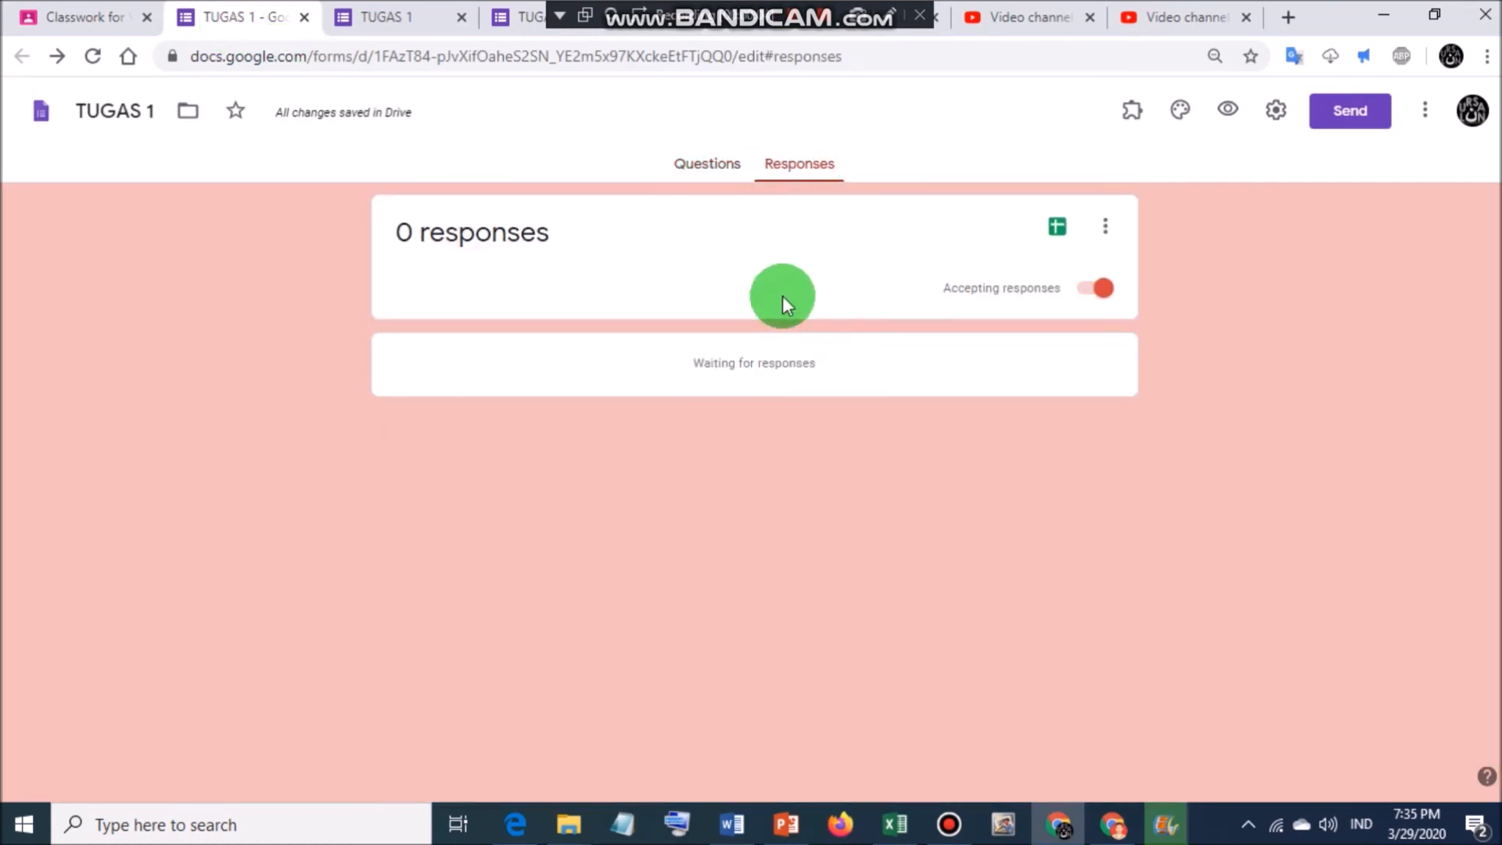
{"action": "left_click", "coordinate": [714, 162]}
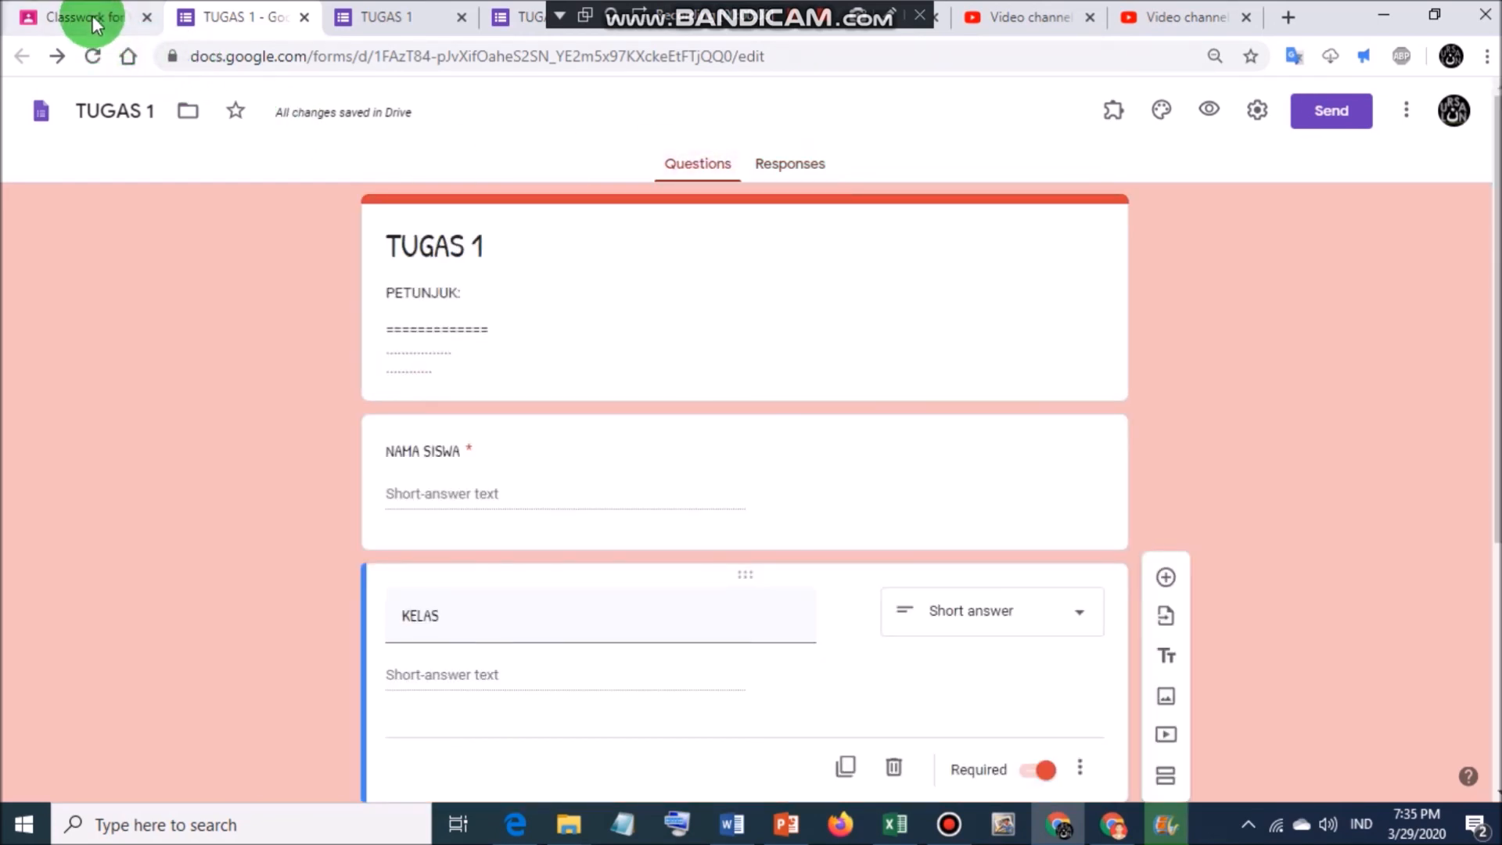
{"action": "left_click", "coordinate": [94, 19]}
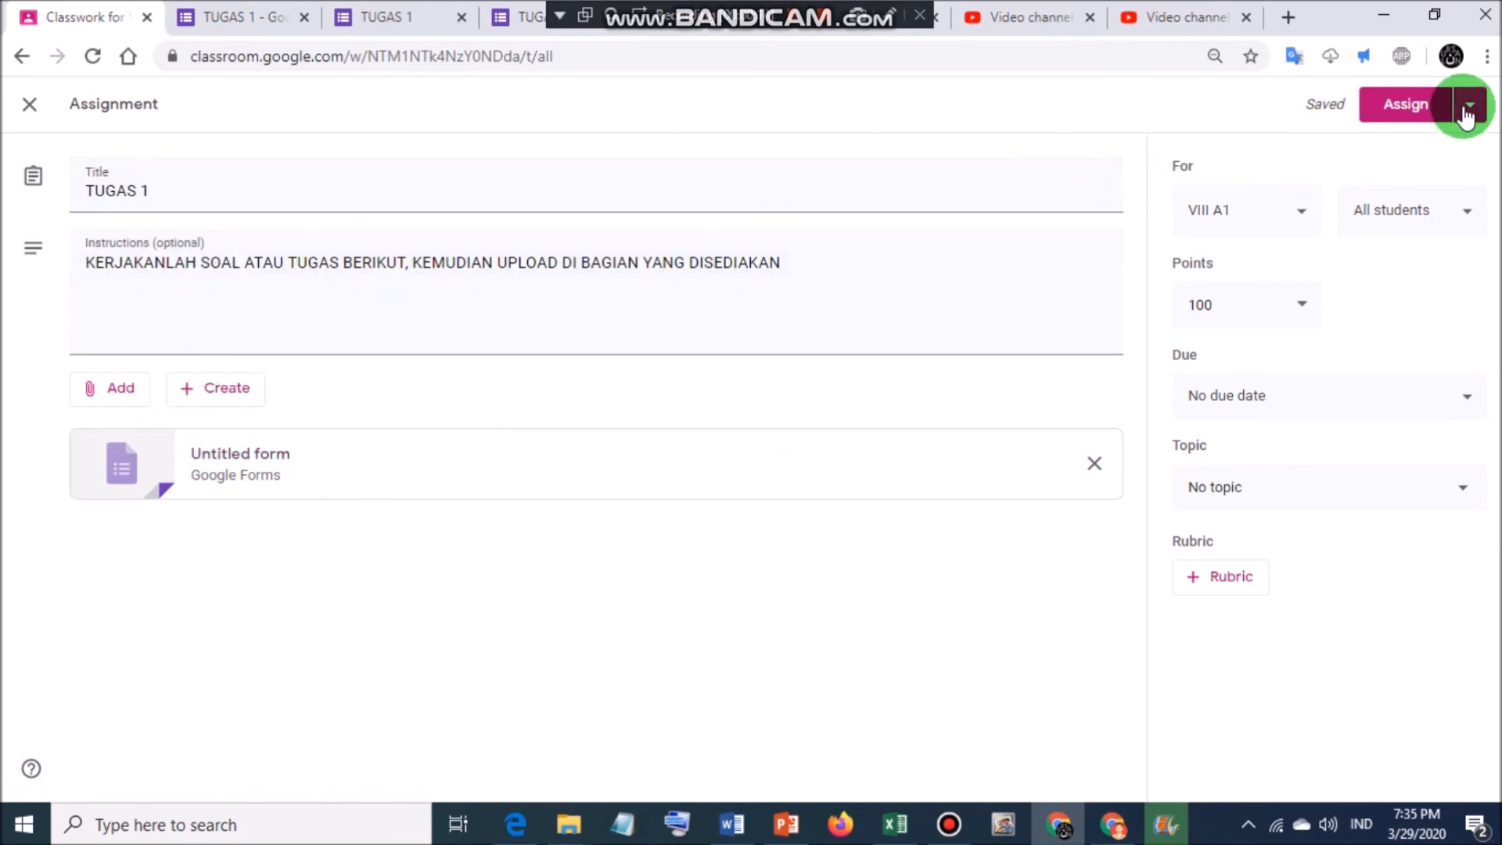
{"action": "left_click", "coordinate": [283, 22]}
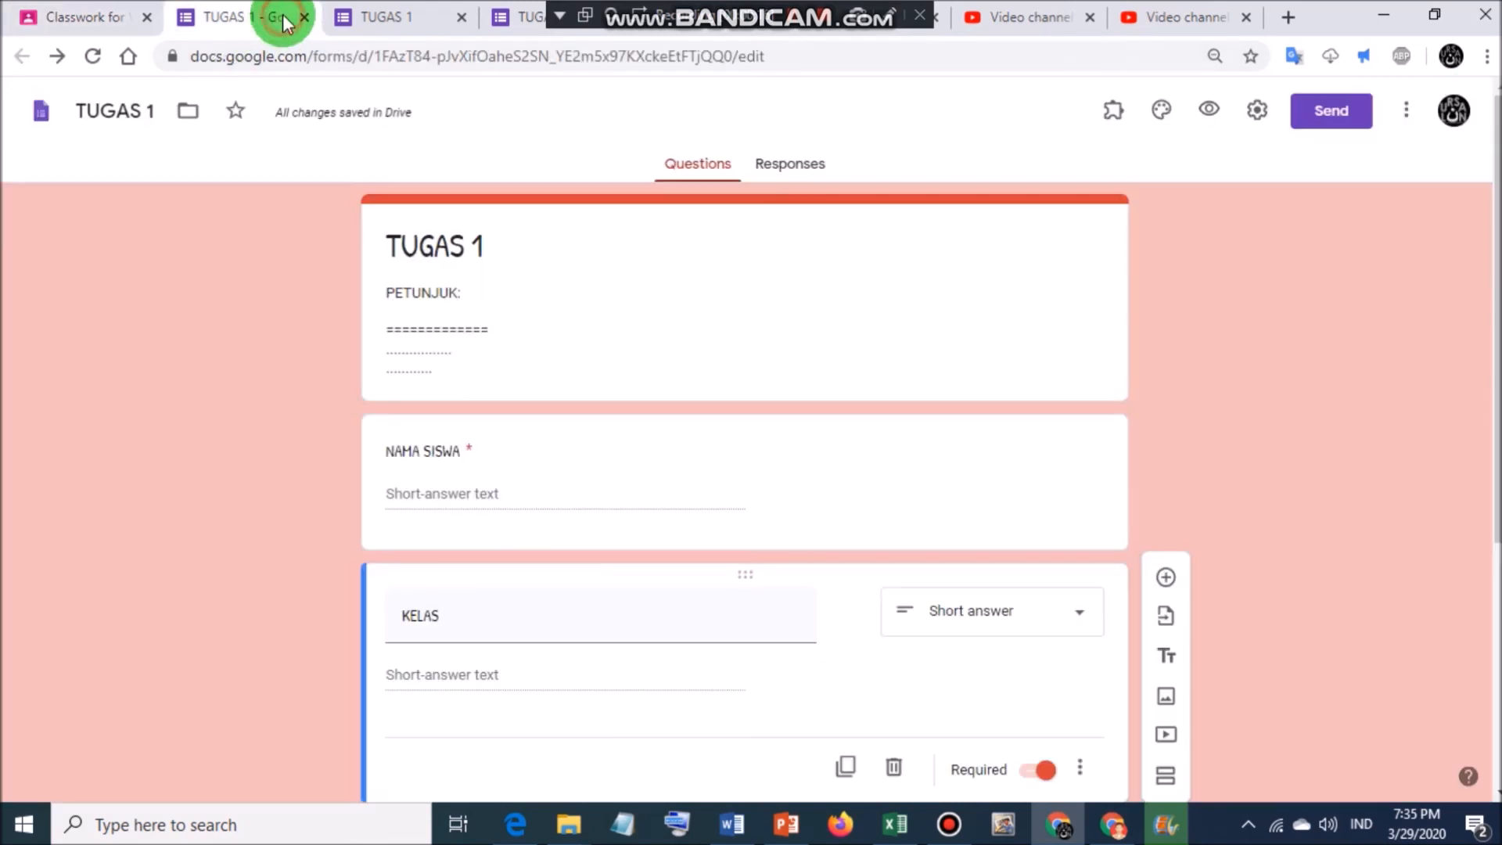
Close the form editor, preview and responses spreadsheet tabs, landing on the Classroom draft.
{"action": "left_click", "coordinate": [305, 17]}
{"action": "left_click", "coordinate": [305, 17]}
{"action": "left_click", "coordinate": [302, 17]}
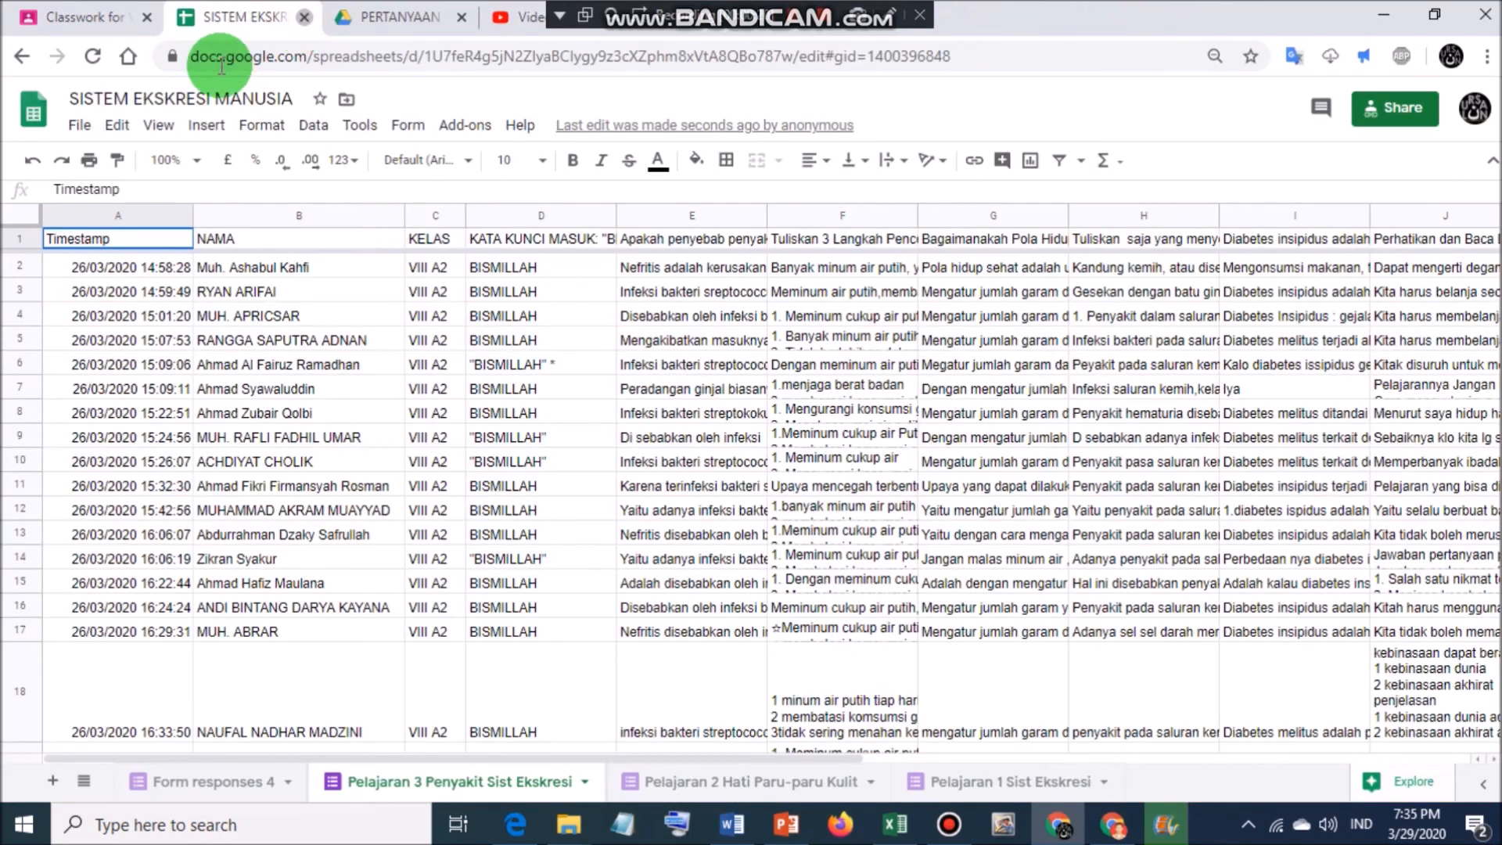
{"action": "key", "text": "ctrl+w"}
{"action": "left_click", "coordinate": [111, 16]}
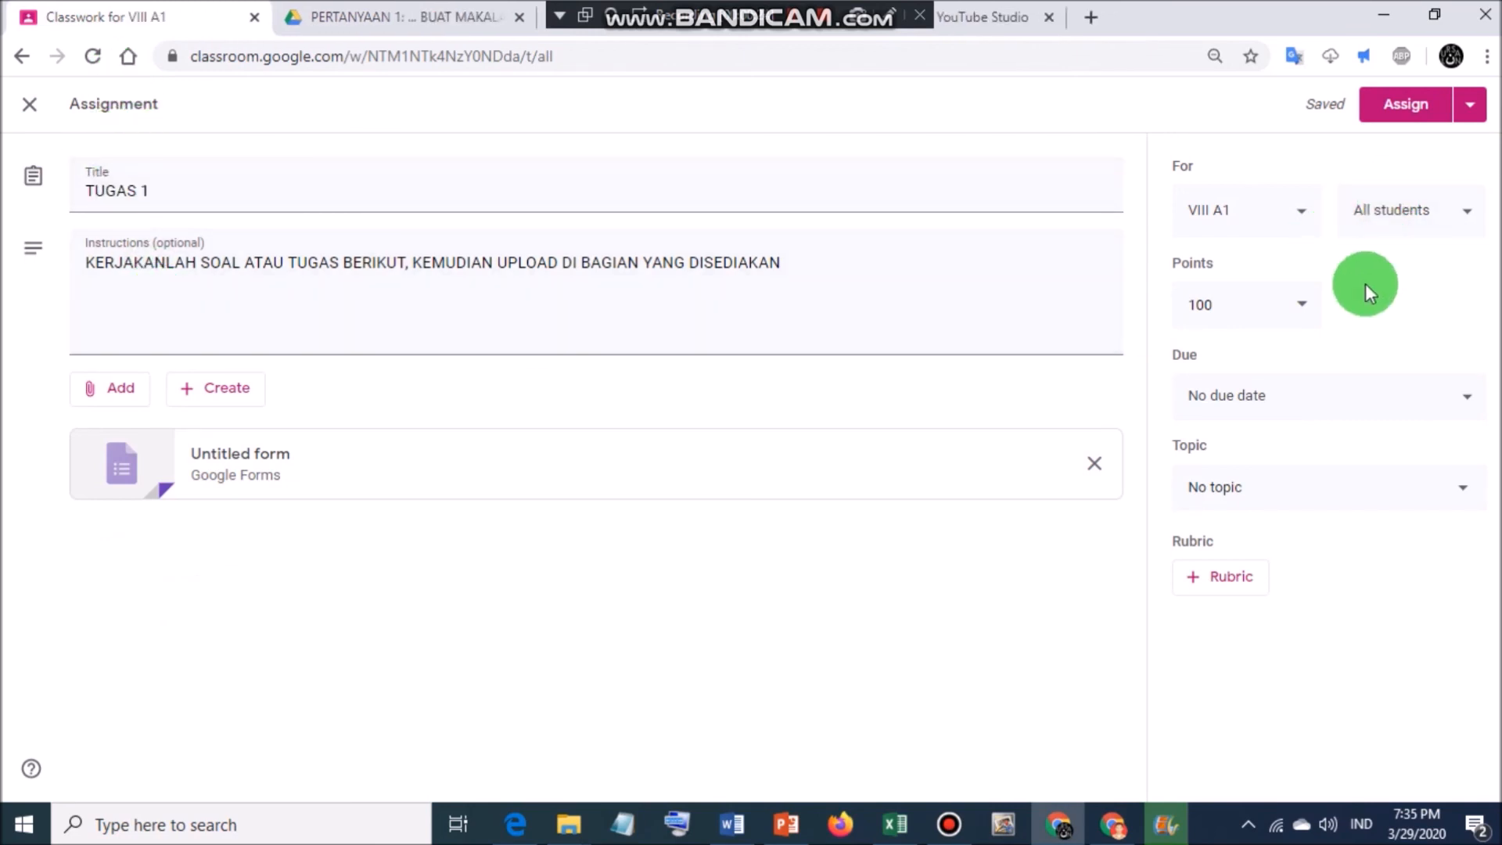
{"action": "left_click", "coordinate": [1252, 215]}
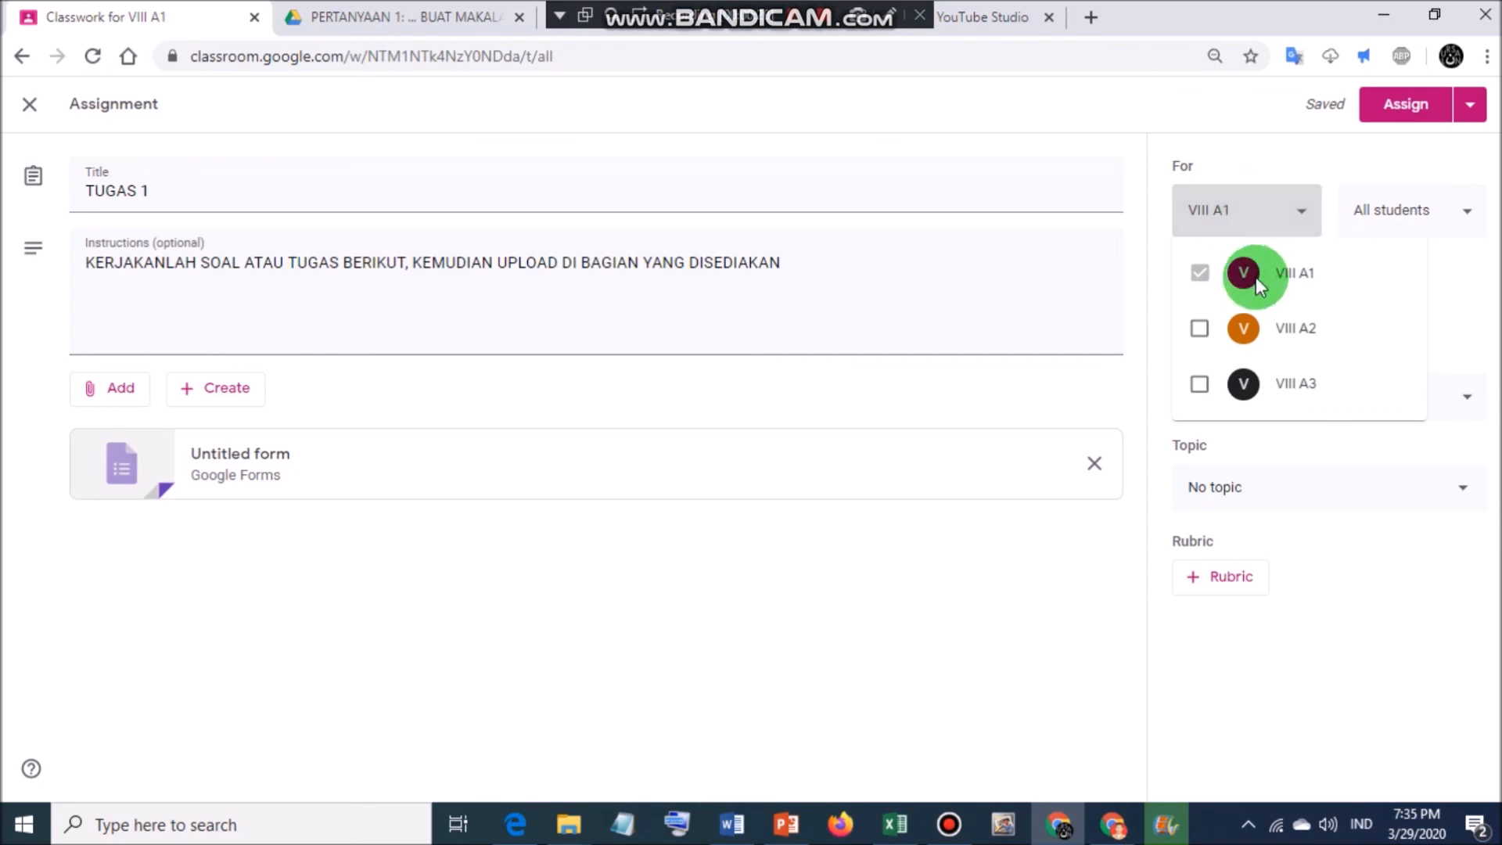
{"action": "left_click", "coordinate": [1298, 205]}
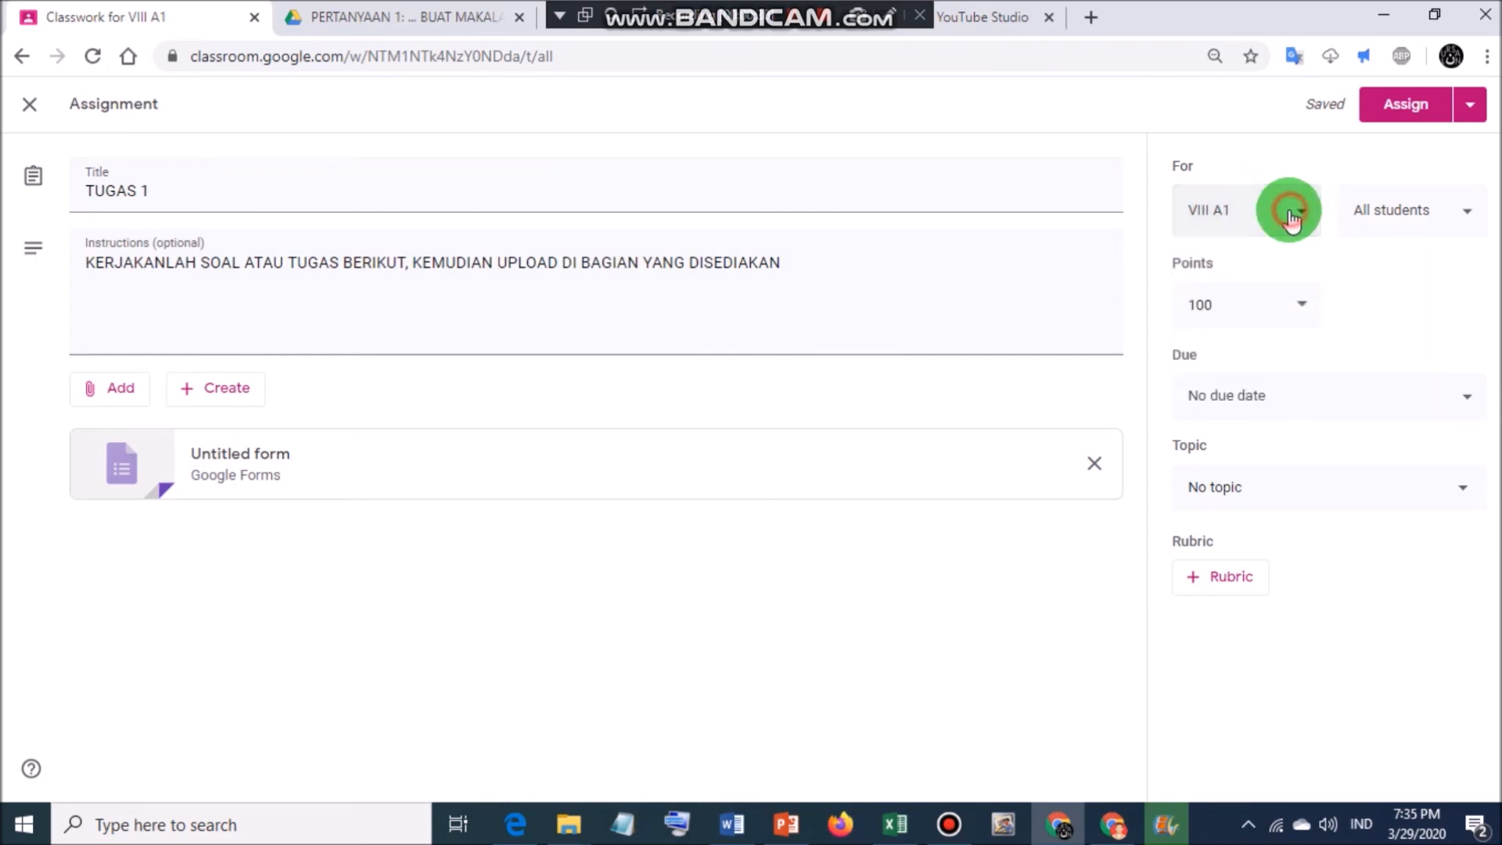
{"action": "left_click", "coordinate": [1426, 230]}
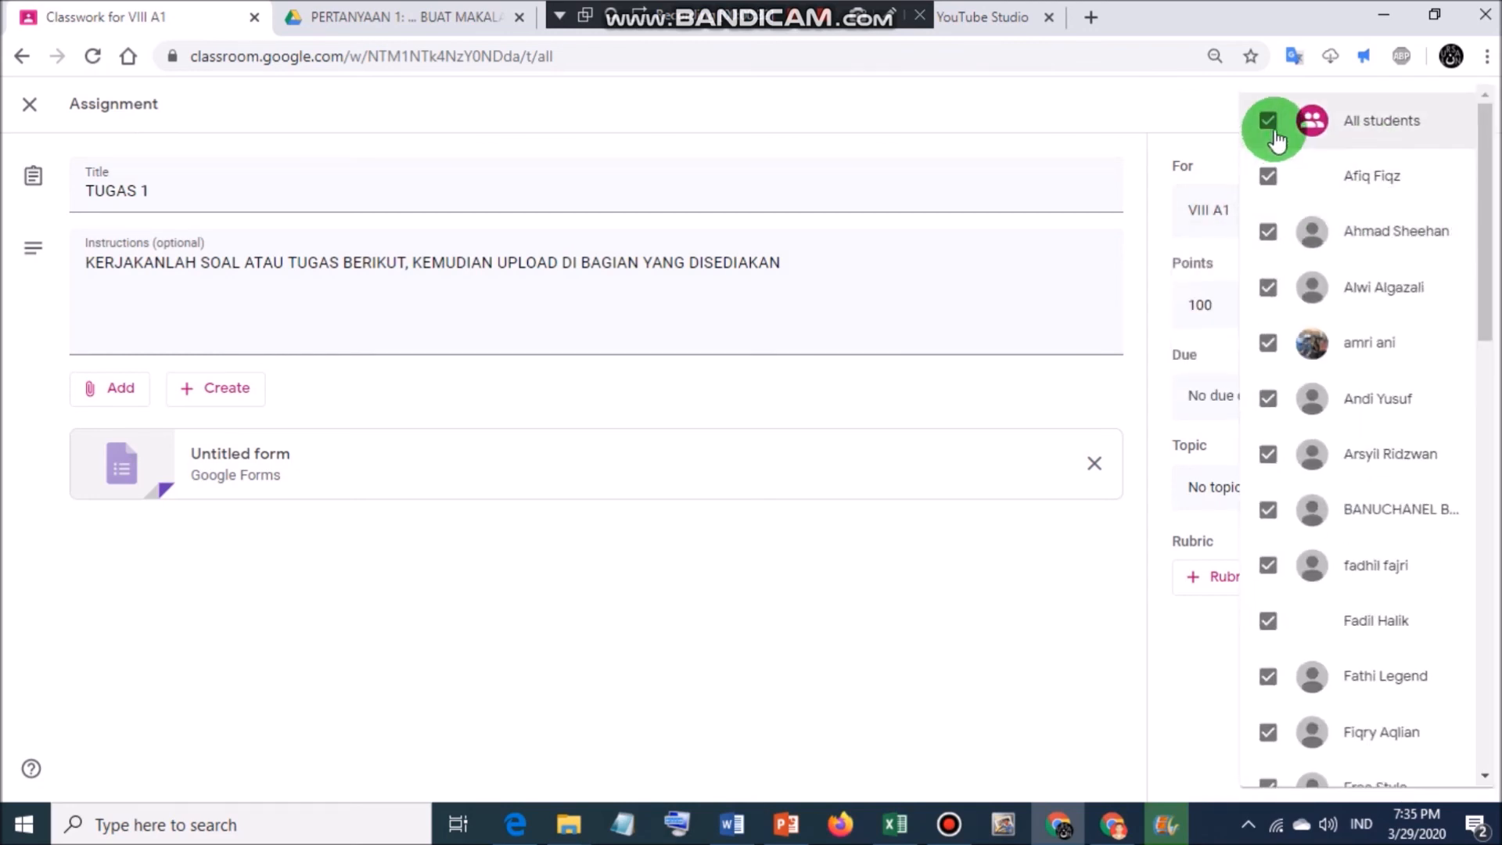
{"action": "scroll", "coordinate": [1362, 461], "scroll_direction": "down", "scroll_amount": 10}
{"action": "scroll", "coordinate": [1359, 477], "scroll_direction": "up", "scroll_amount": 10}
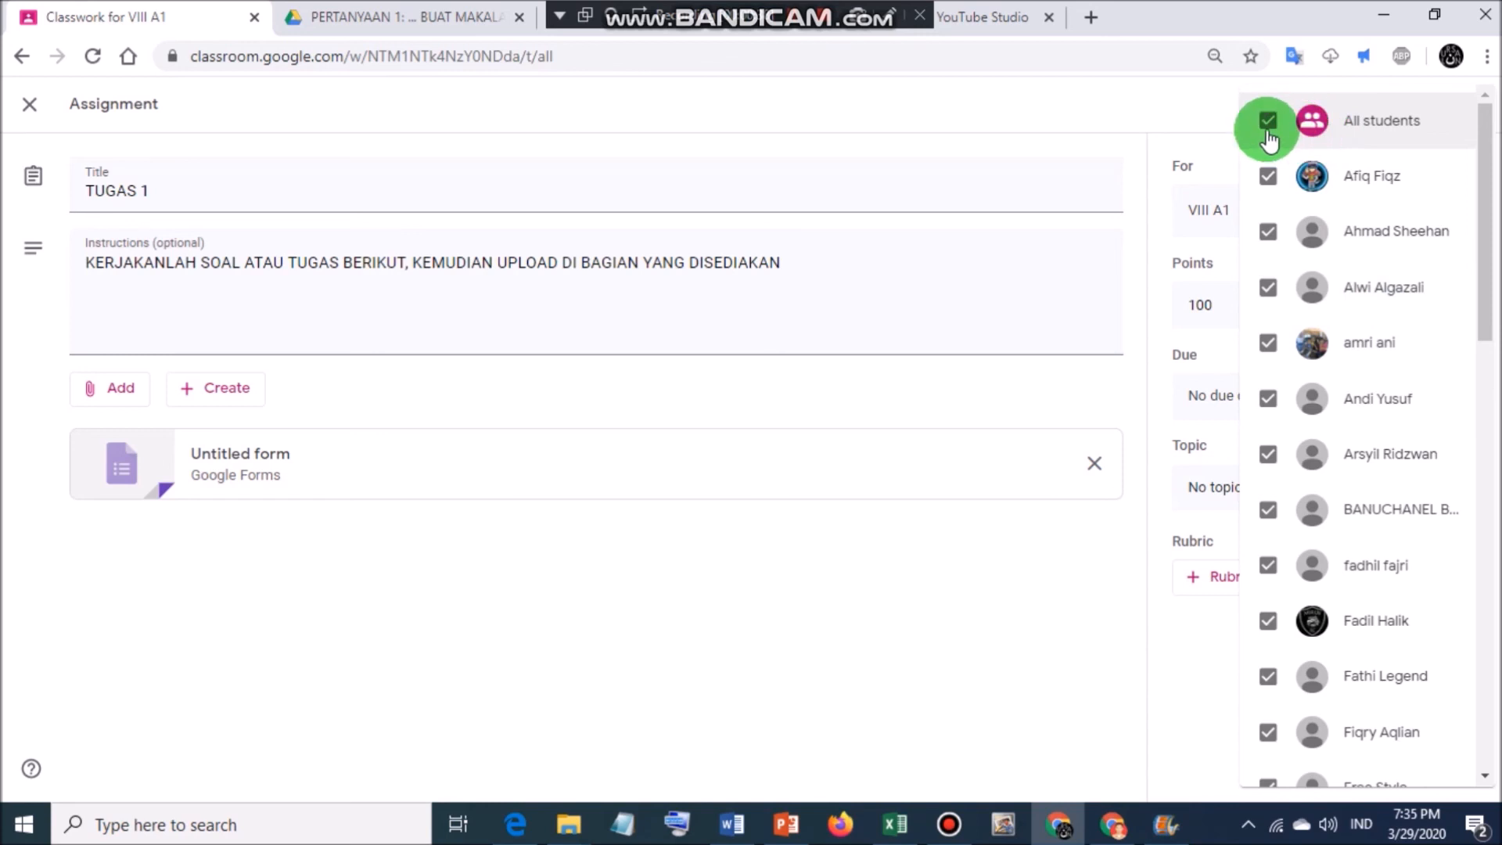
{"action": "left_click", "coordinate": [1168, 182]}
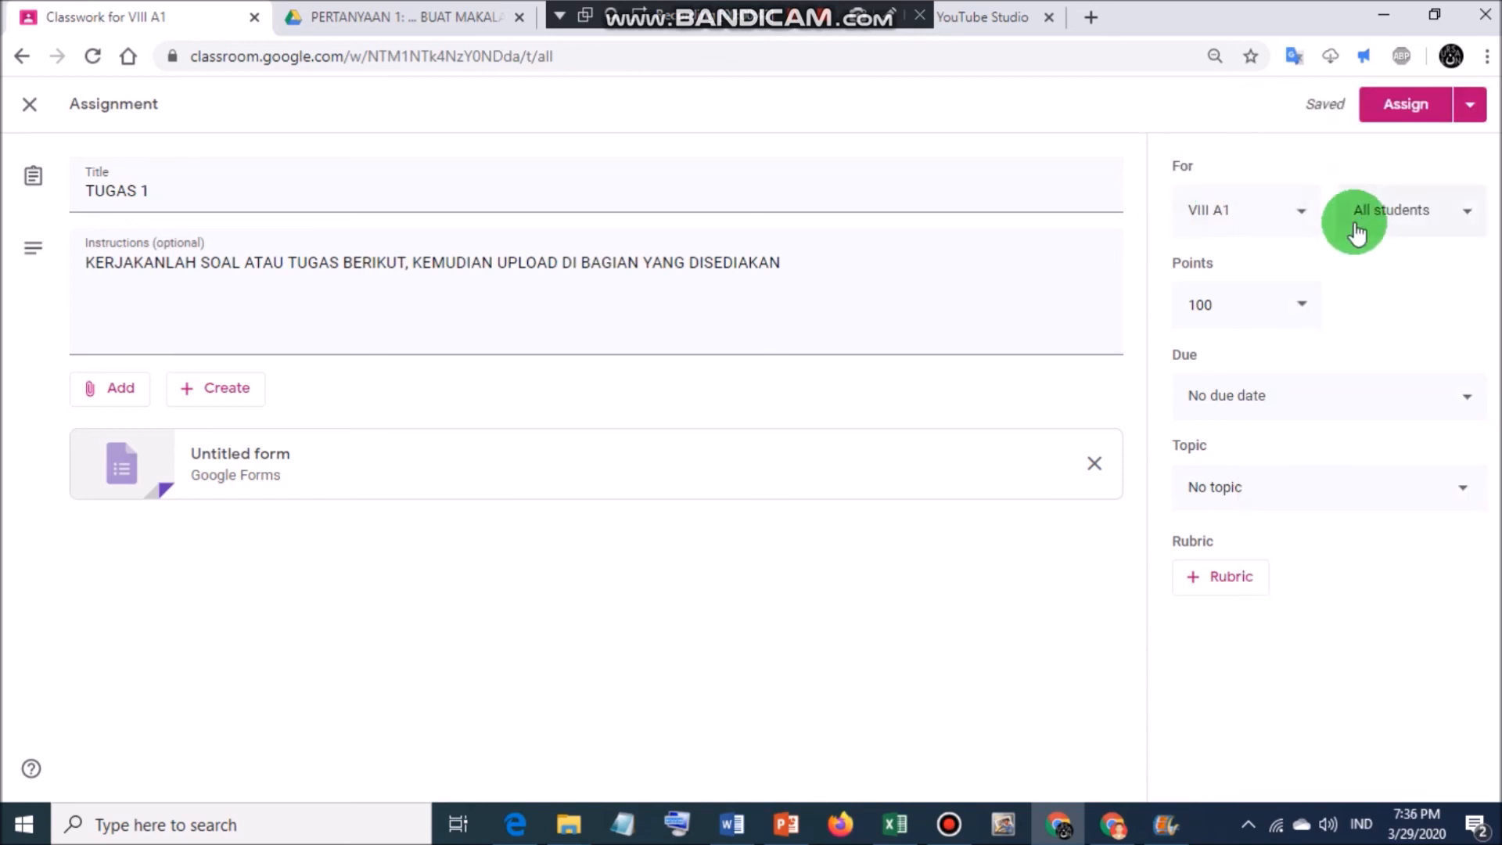
{"action": "left_click", "coordinate": [1302, 310]}
{"action": "left_click", "coordinate": [1305, 314]}
{"action": "left_click", "coordinate": [1304, 313]}
{"action": "left_click", "coordinate": [1416, 313]}
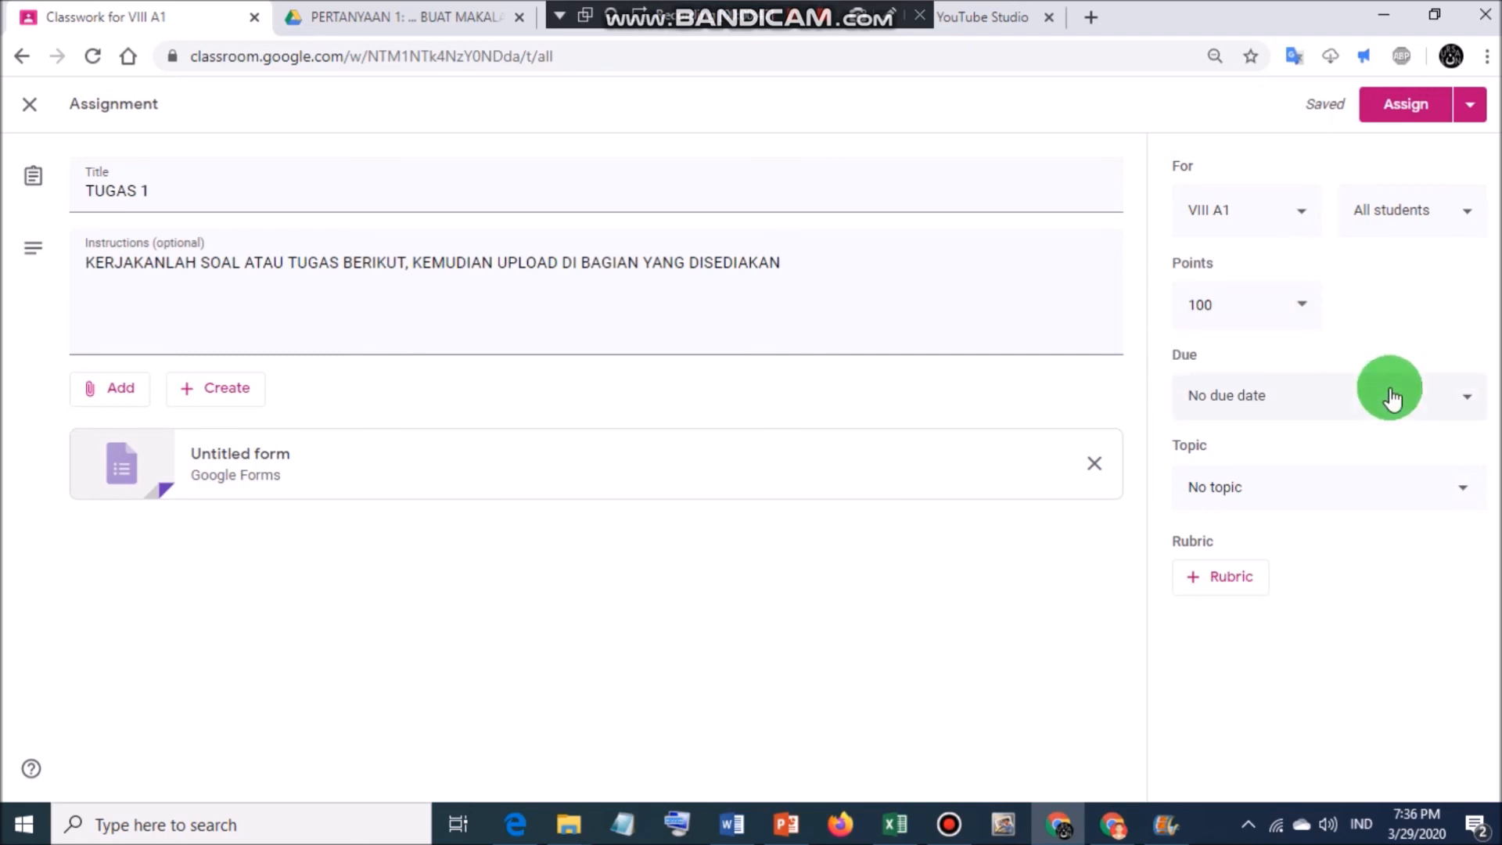
{"action": "left_click", "coordinate": [1364, 398]}
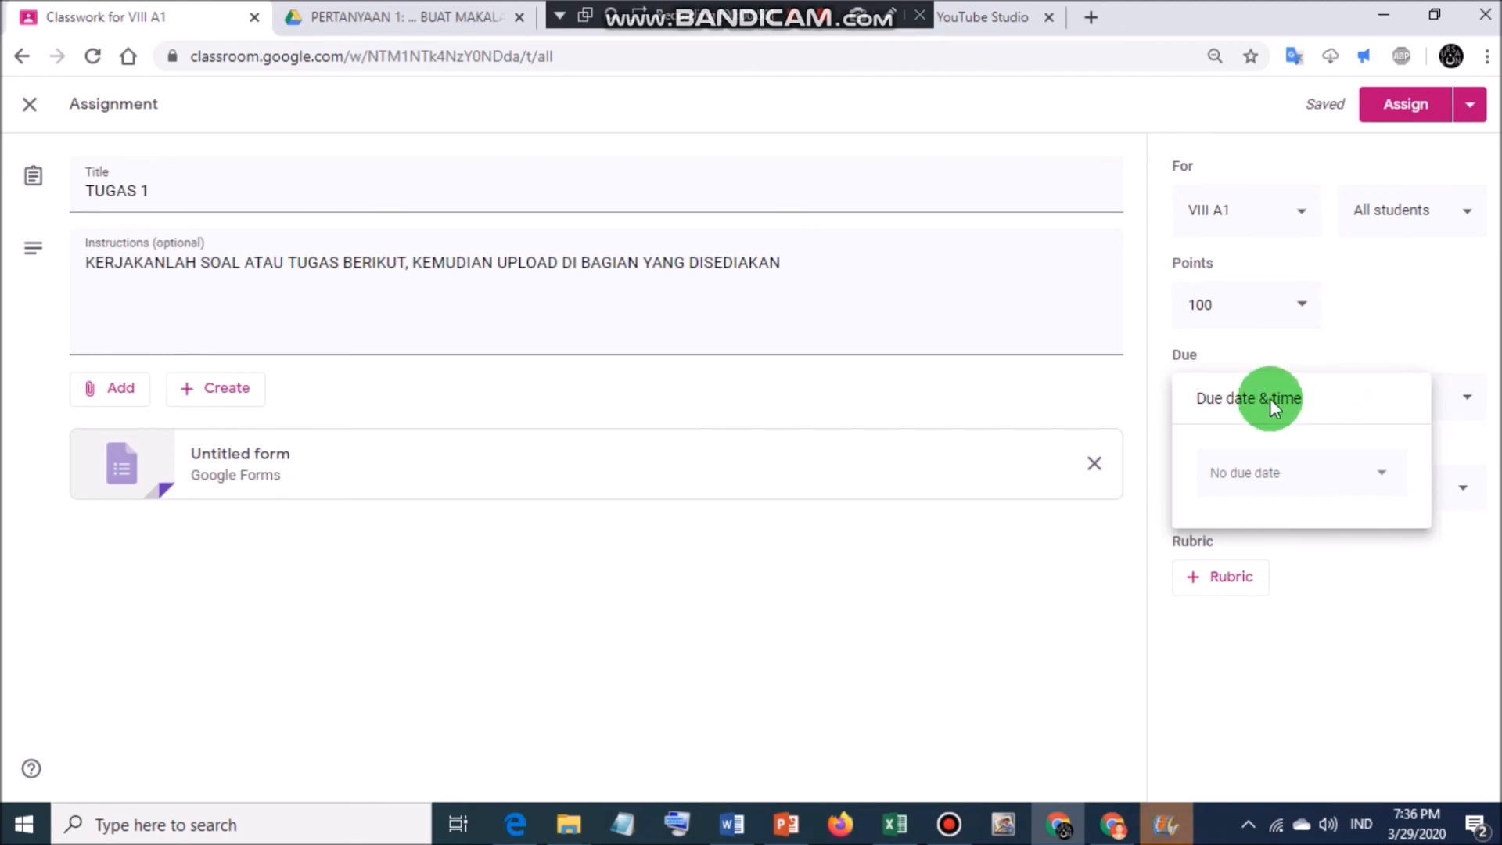
Set the TUGAS 1 due date to Sunday 5 April 2020 at 23:59.
{"action": "left_click", "coordinate": [1366, 473]}
{"action": "left_click", "coordinate": [1365, 470]}
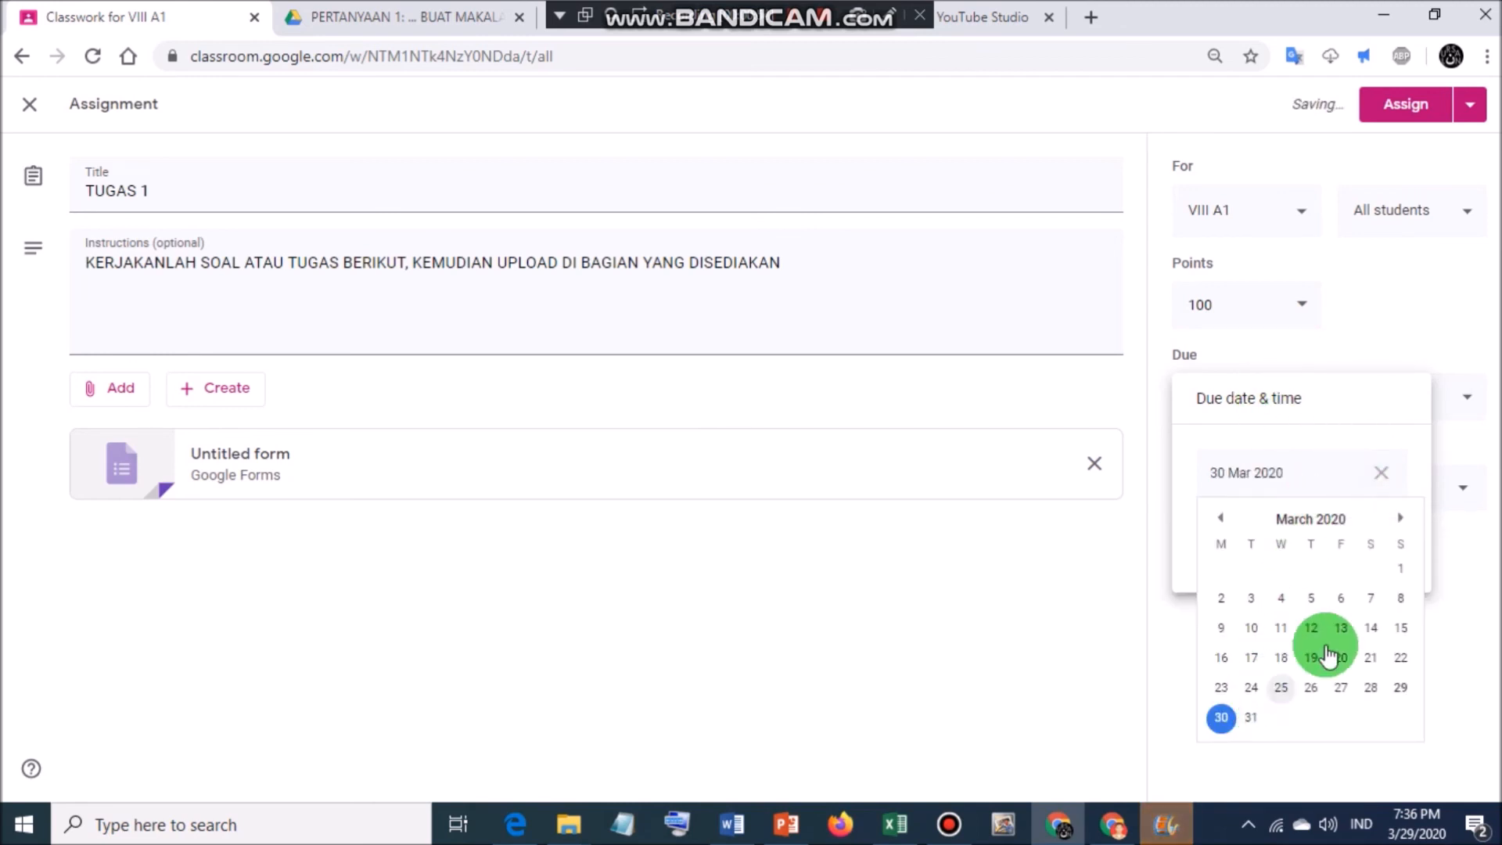
{"action": "left_click", "coordinate": [1401, 518]}
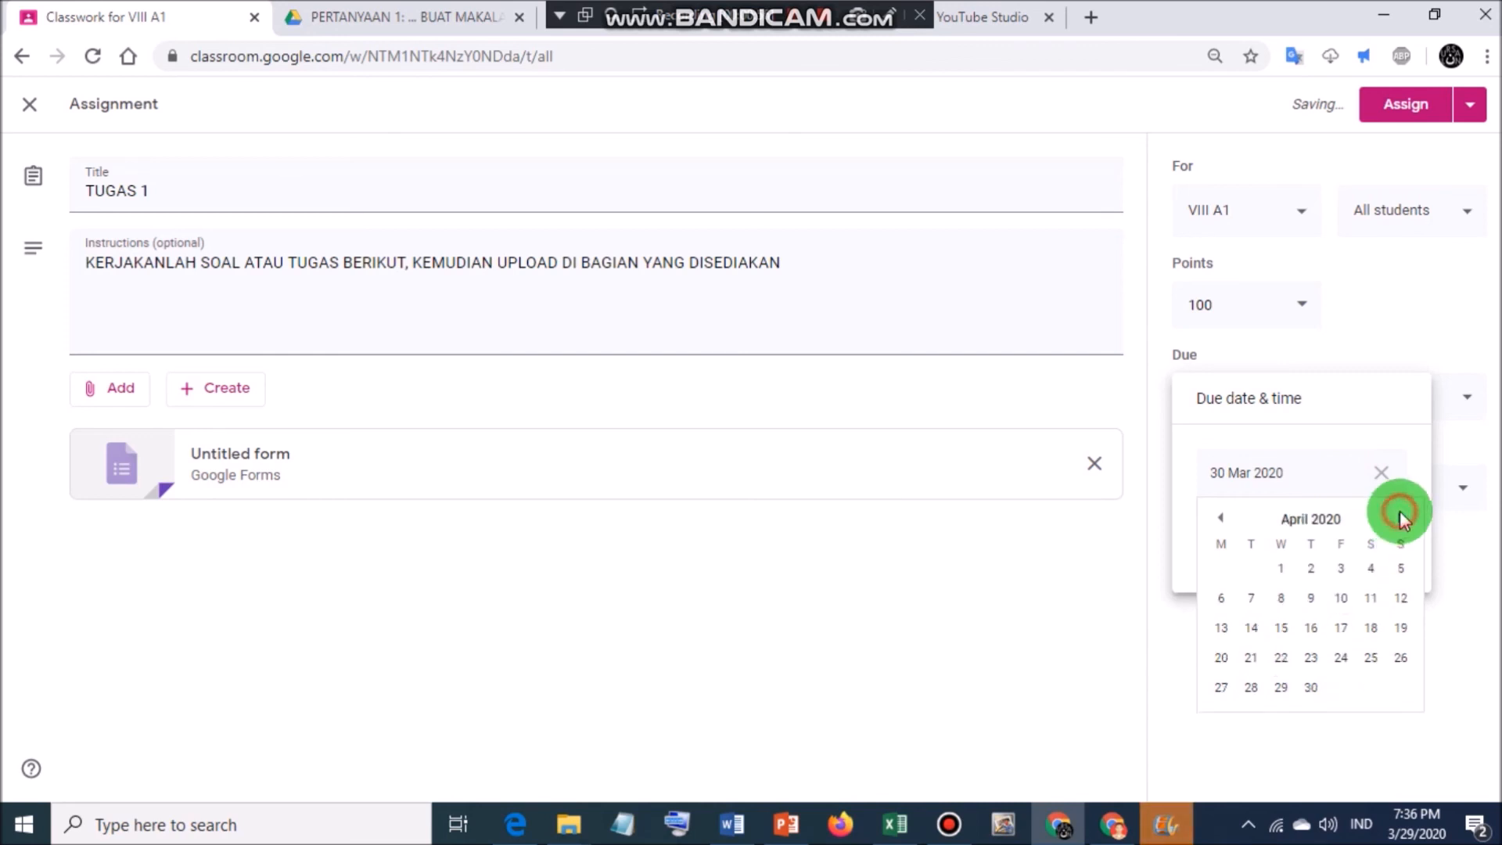
{"action": "left_click", "coordinate": [1400, 569]}
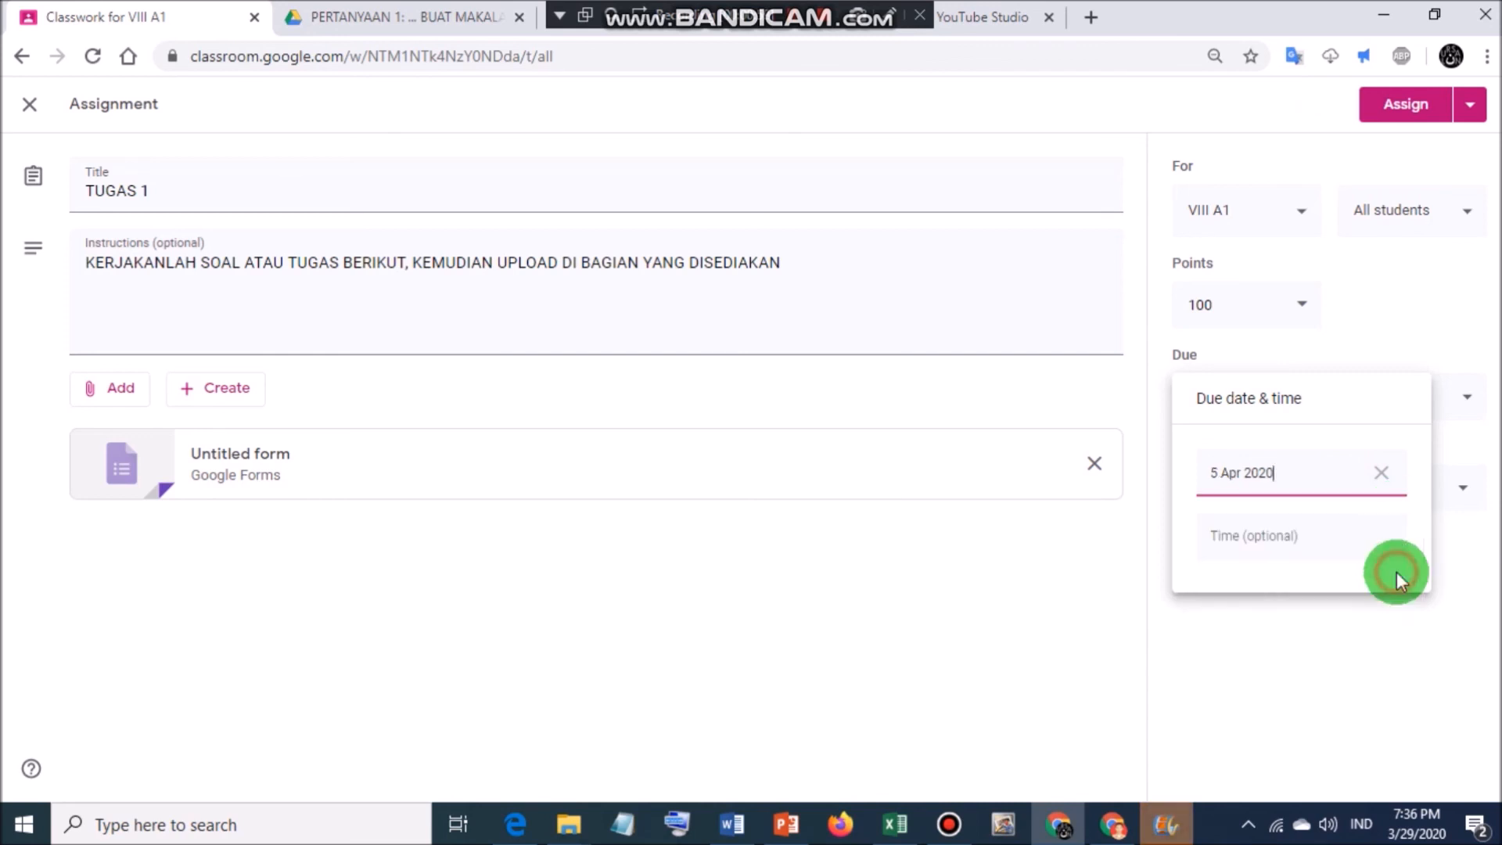
{"action": "left_click", "coordinate": [1271, 538]}
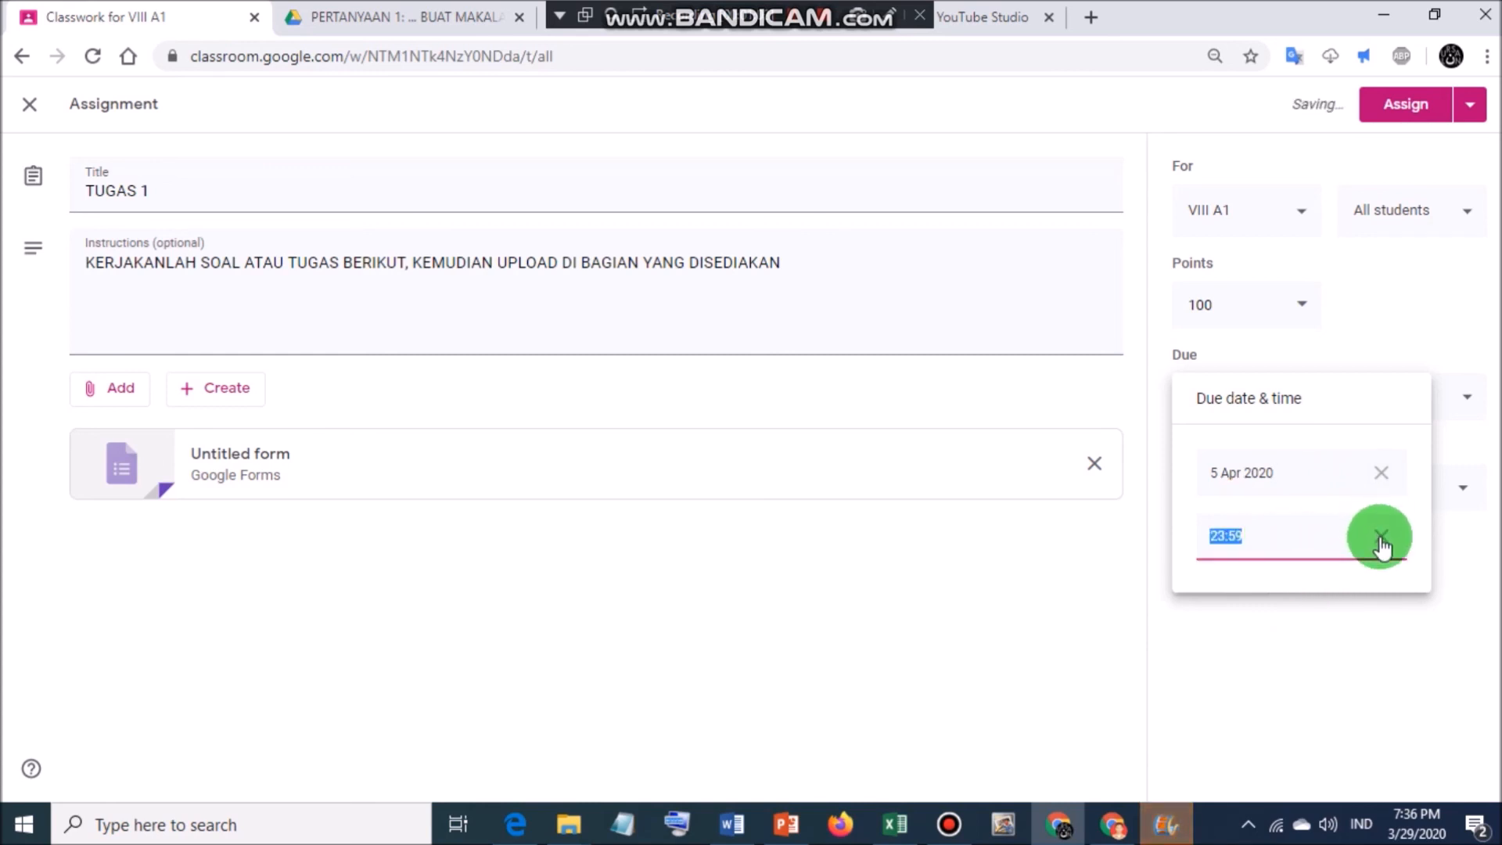
{"action": "left_click", "coordinate": [1332, 663]}
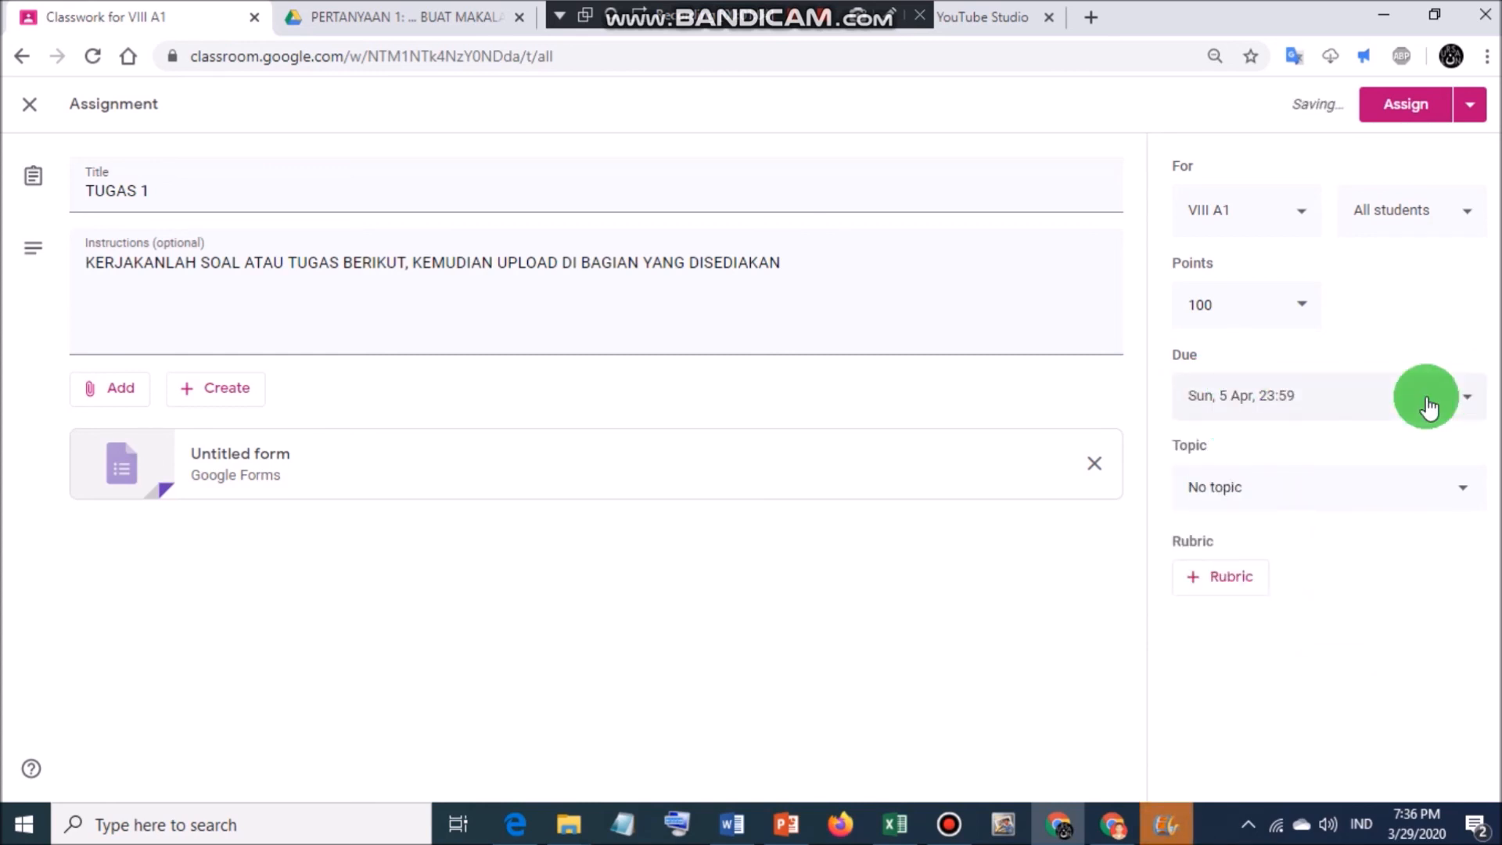
File the assignment under the Sistem Ekskresi Manusia topic, leaving the rubric empty.
{"action": "left_click", "coordinate": [1273, 486]}
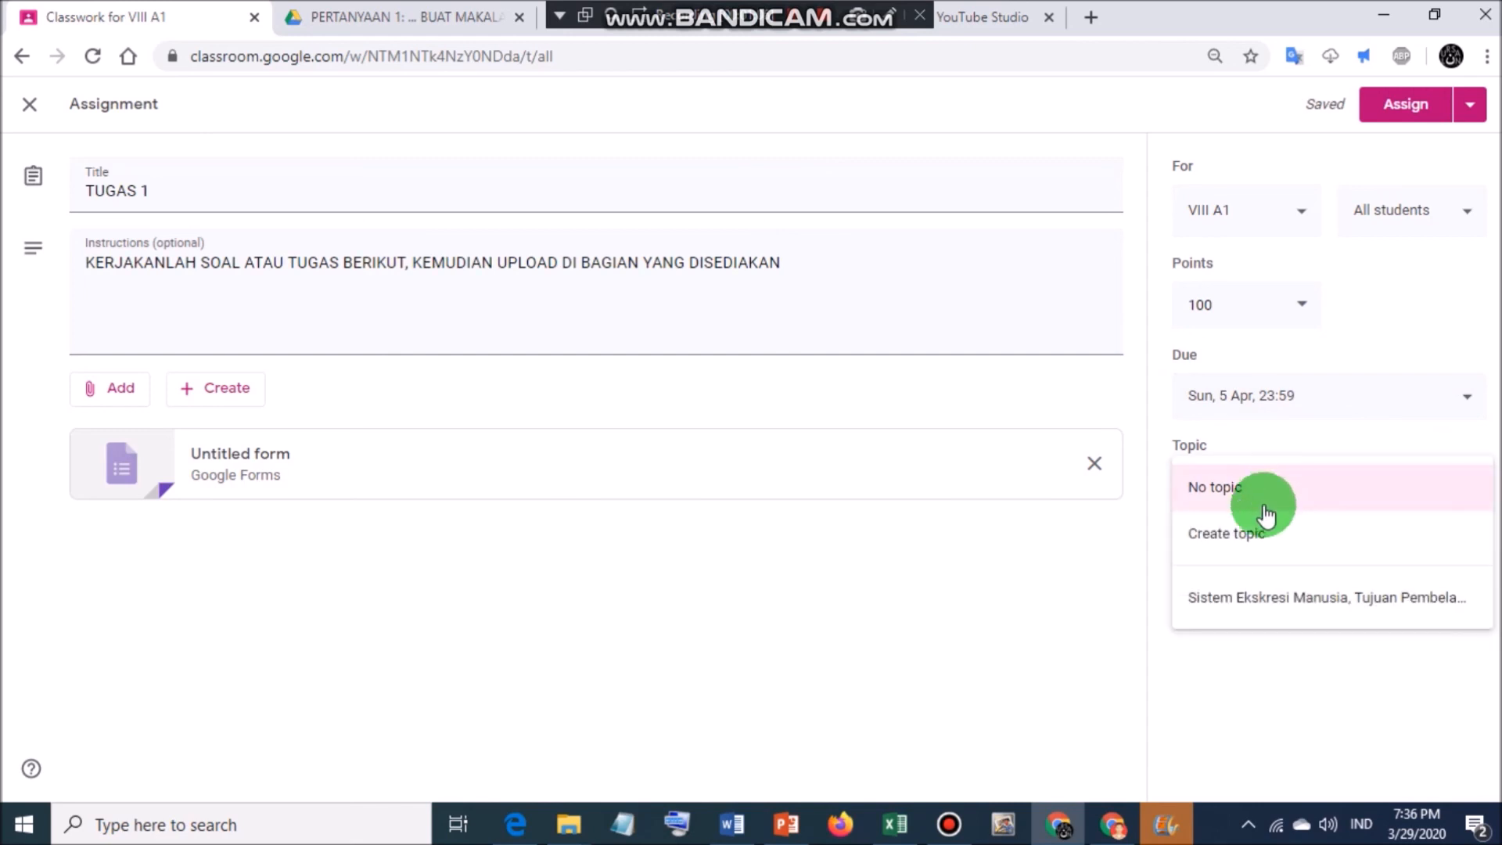
{"action": "left_click", "coordinate": [1241, 596]}
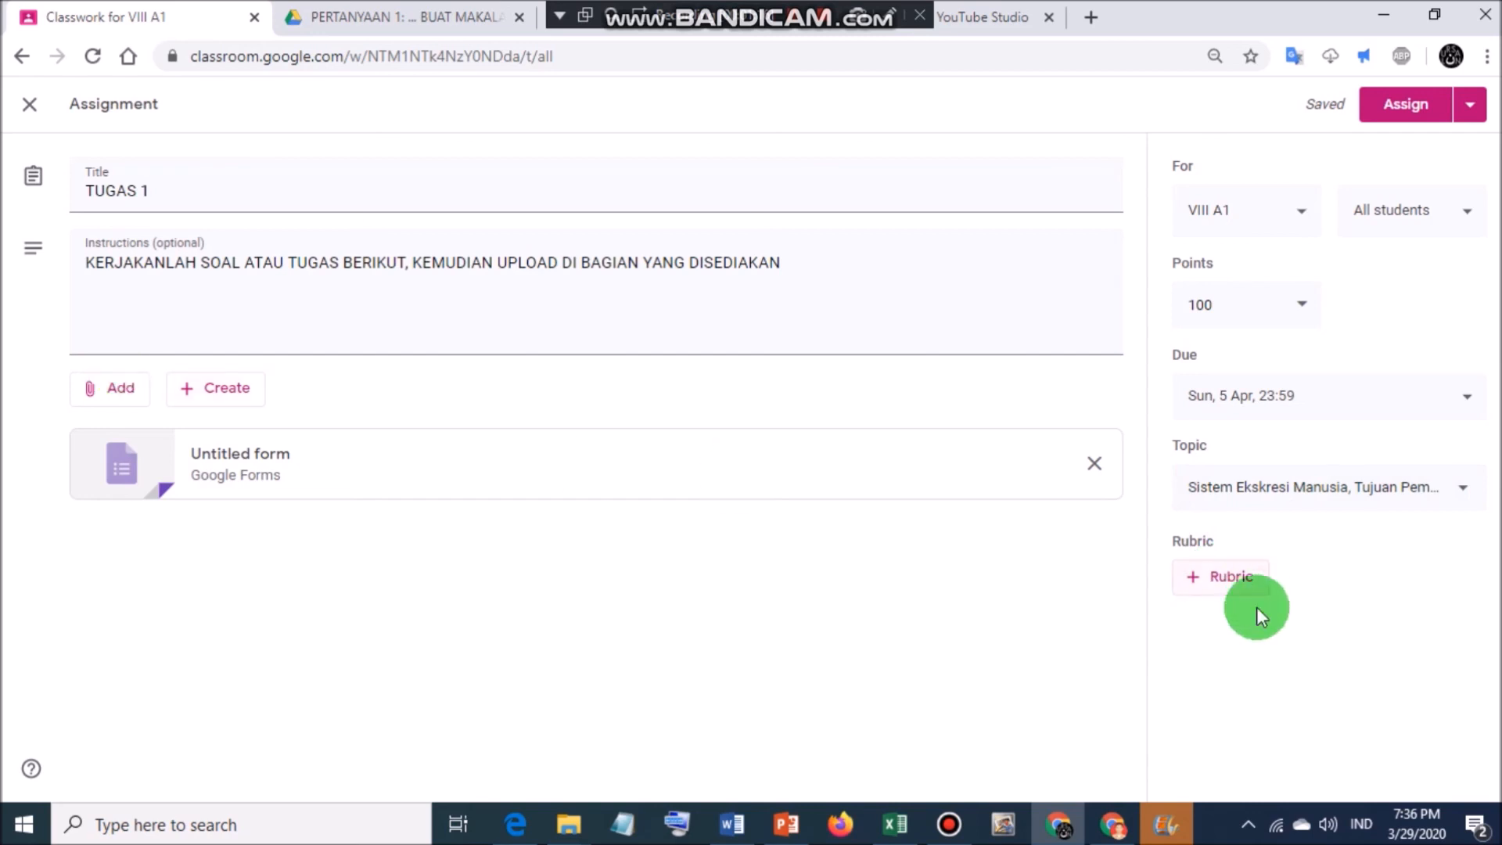
{"action": "left_click", "coordinate": [1191, 581]}
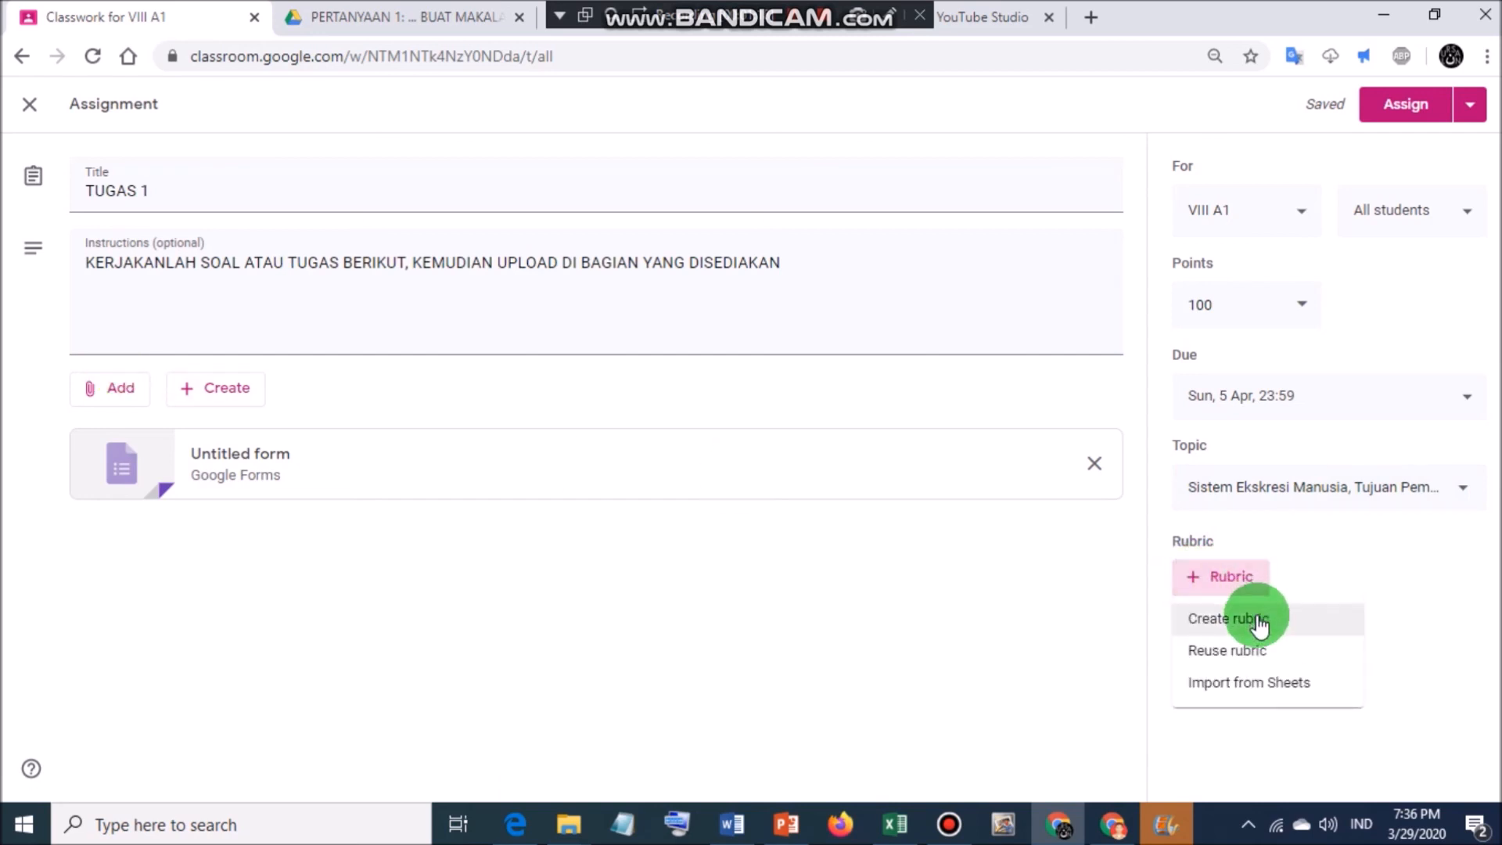
{"action": "left_click", "coordinate": [1387, 587]}
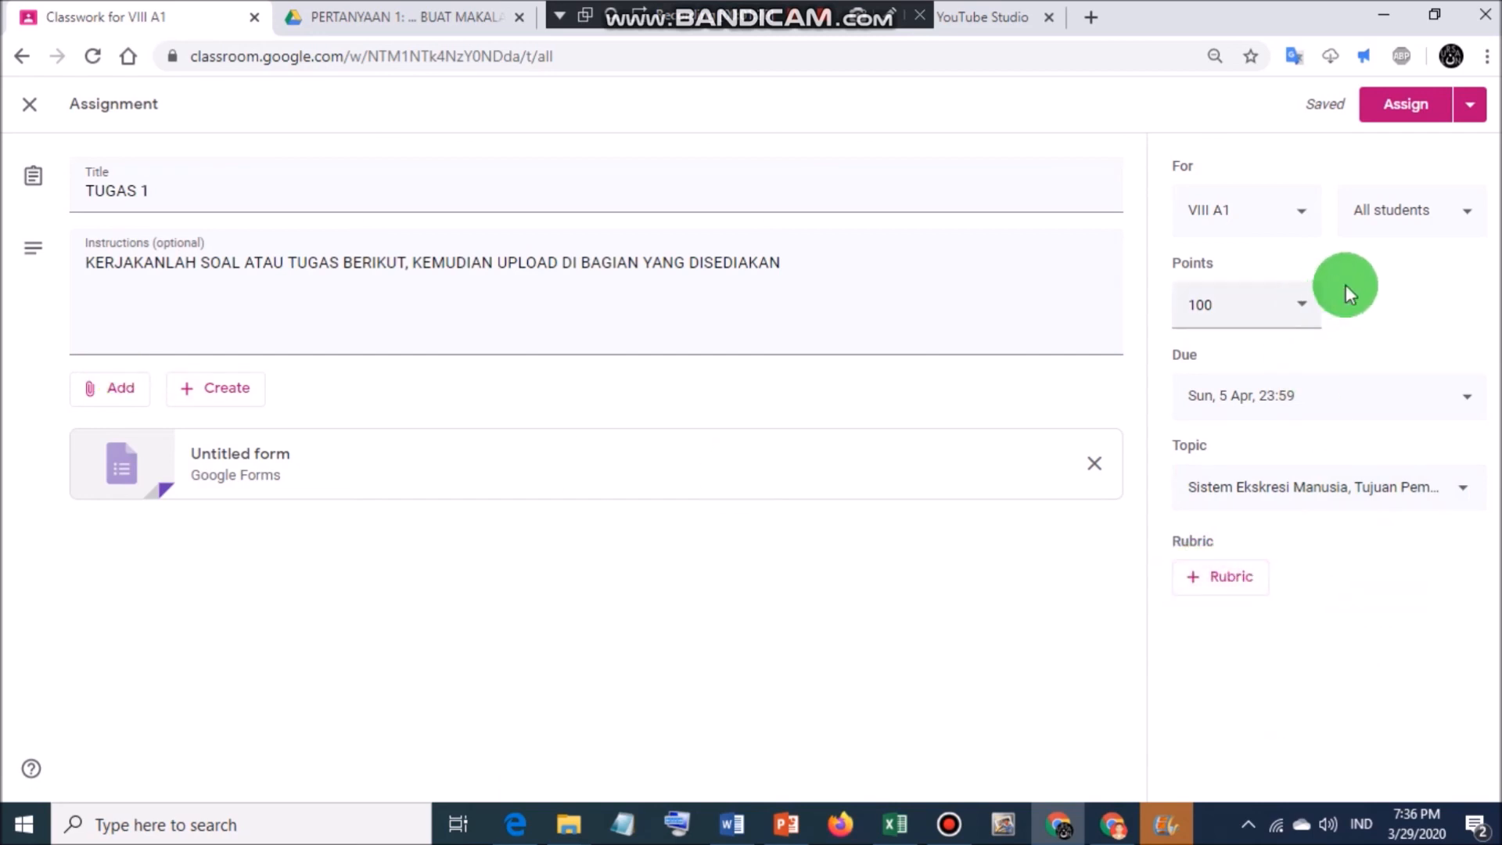
Use Schedule instead of Assign to post TUGAS 1 on 31 Mar 2020 at 13:00.
{"action": "left_click", "coordinate": [1471, 110]}
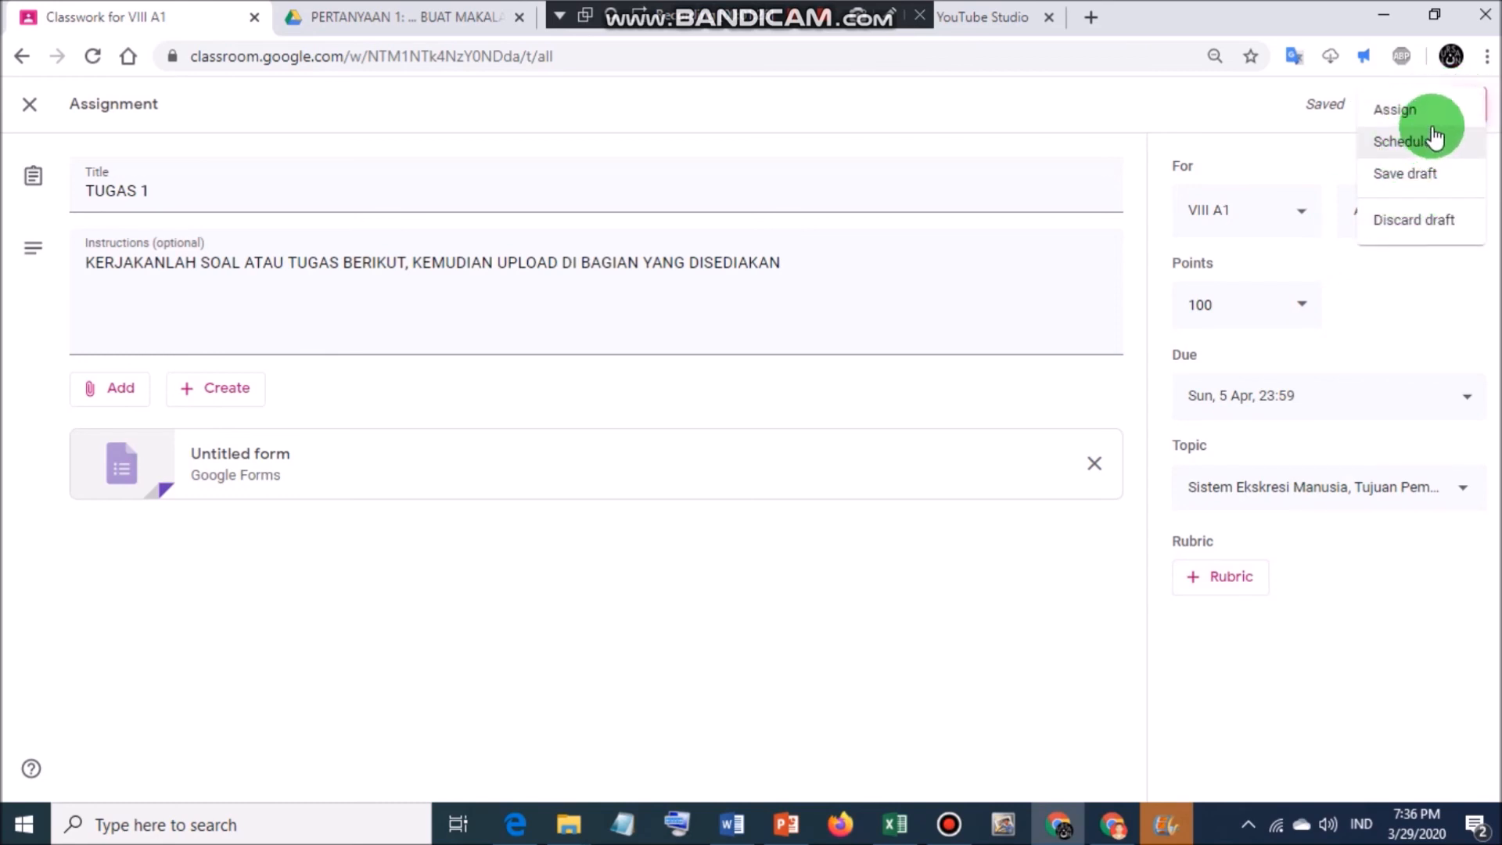
{"action": "left_click", "coordinate": [1403, 145]}
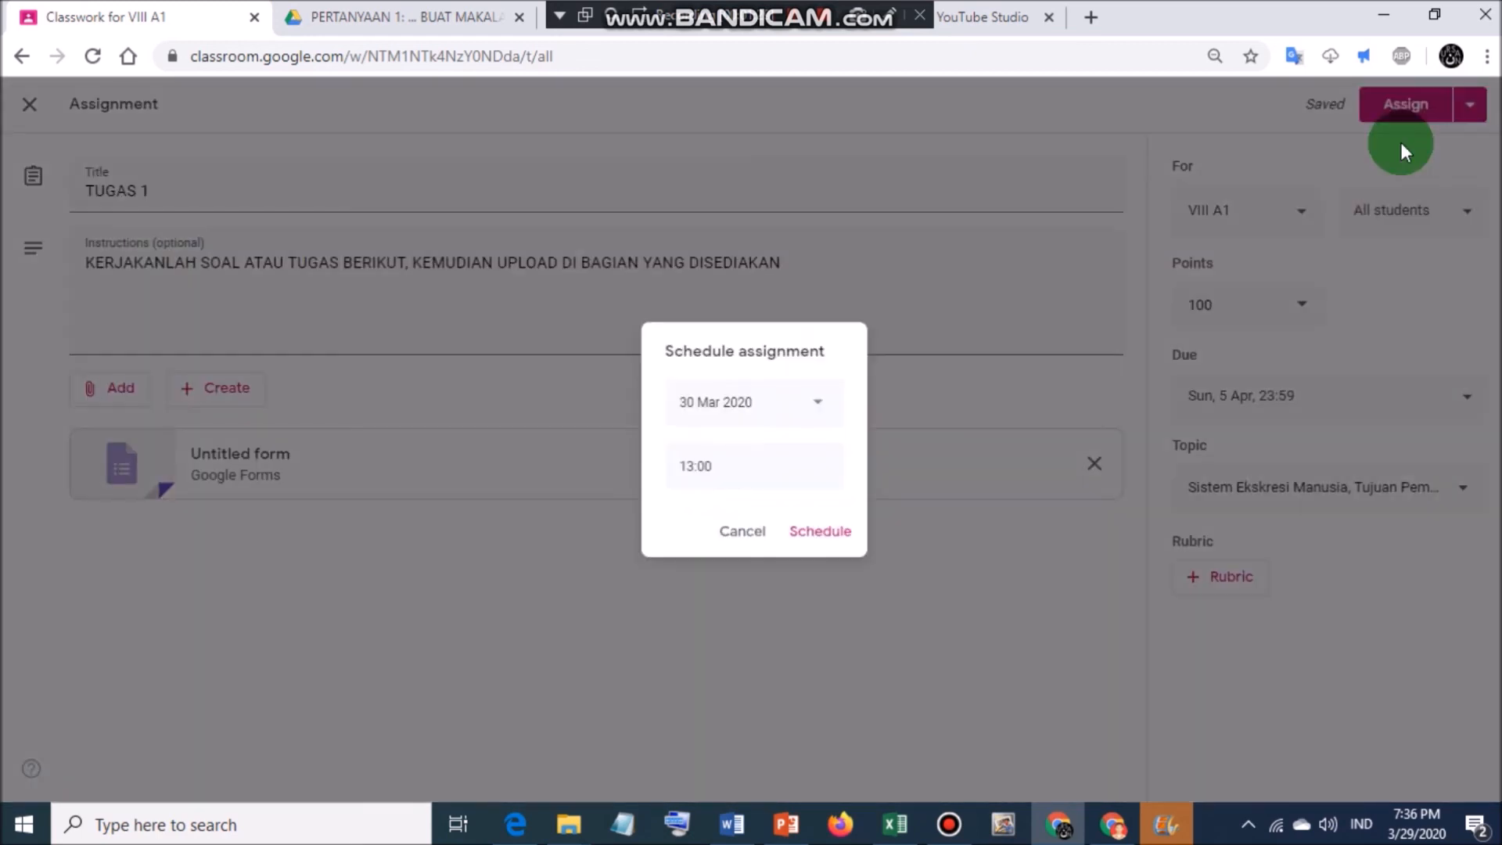
{"action": "left_click", "coordinate": [817, 407]}
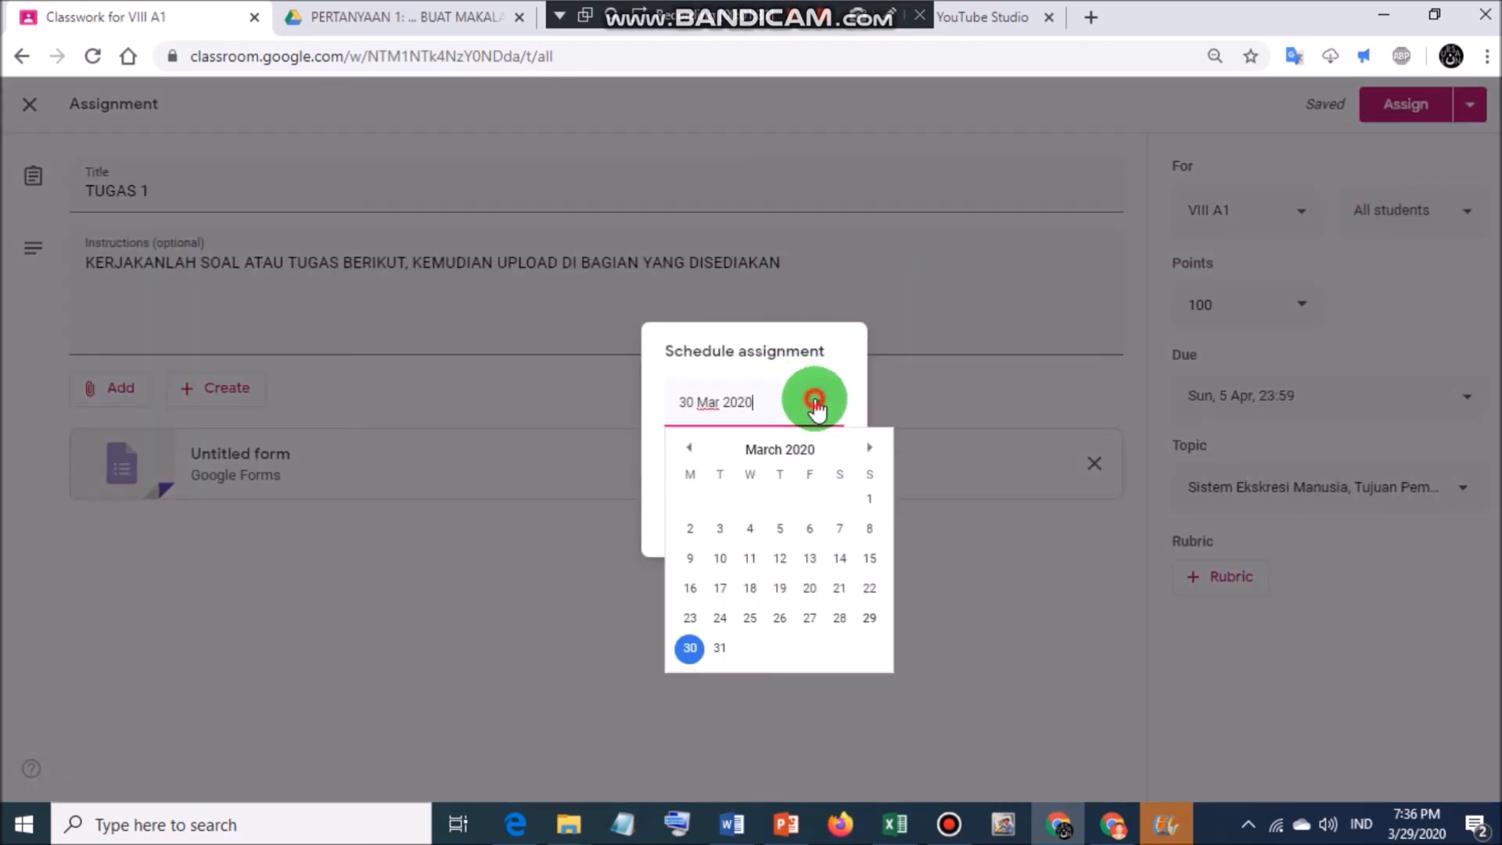
{"action": "left_click", "coordinate": [720, 647]}
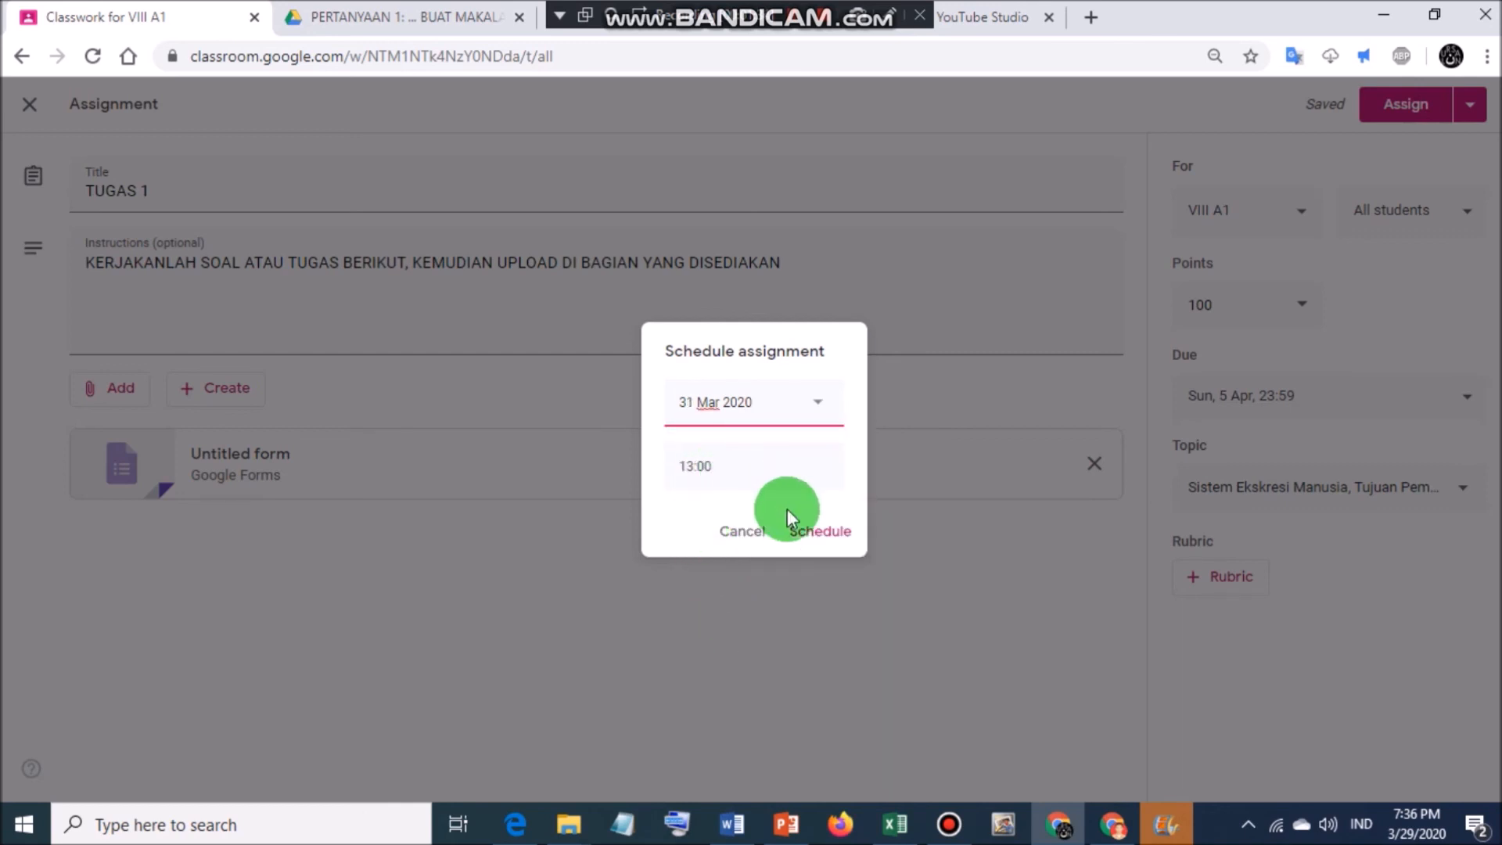
{"action": "left_click", "coordinate": [810, 532]}
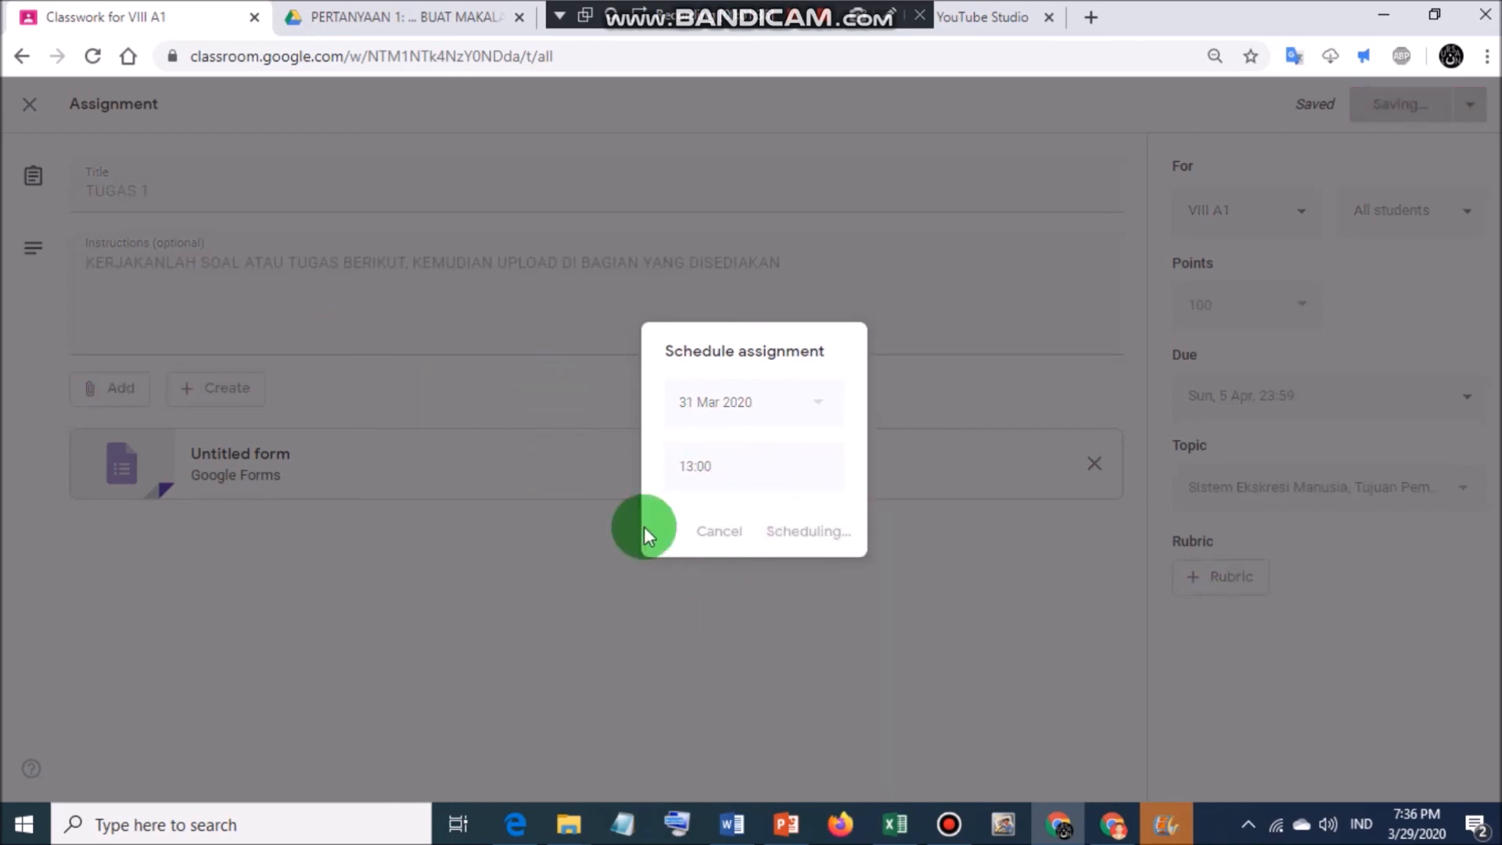